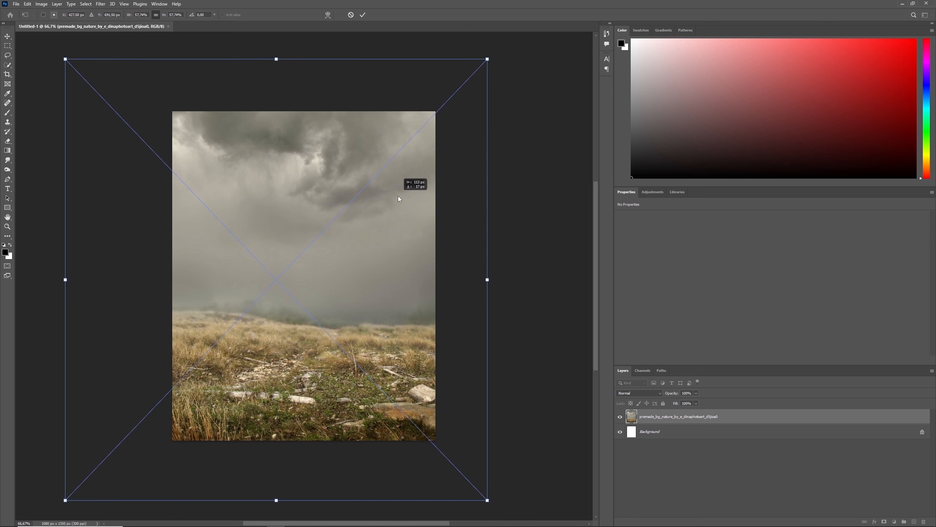
Fit the placed nature background over the portrait canvas and apply a Gaussian Blur smart filter to it
{"action": "left_click_drag", "start_coordinate": [398, 196], "coordinate": [387, 196]}
{"action": "left_click", "coordinate": [363, 14]}
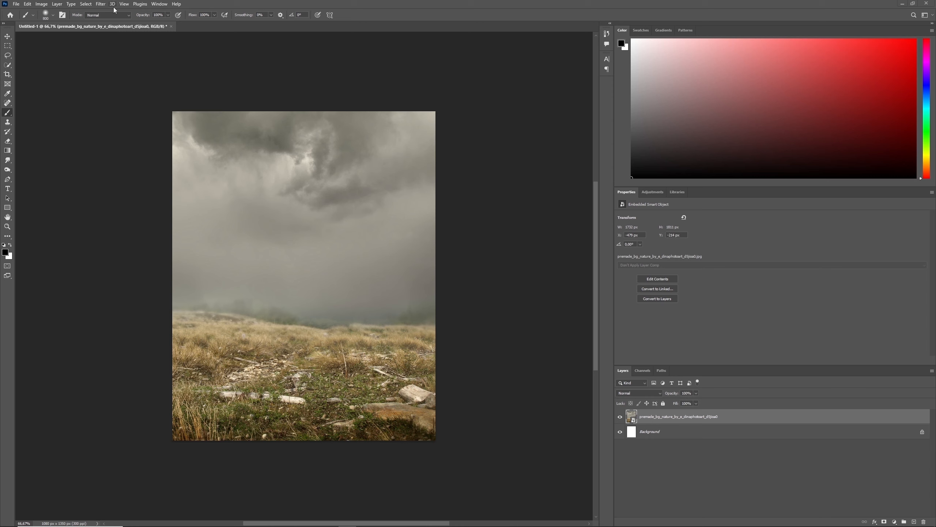
{"action": "left_click", "coordinate": [100, 5]}
{"action": "mouse_move", "coordinate": [110, 98]}
{"action": "left_click", "coordinate": [214, 127]}
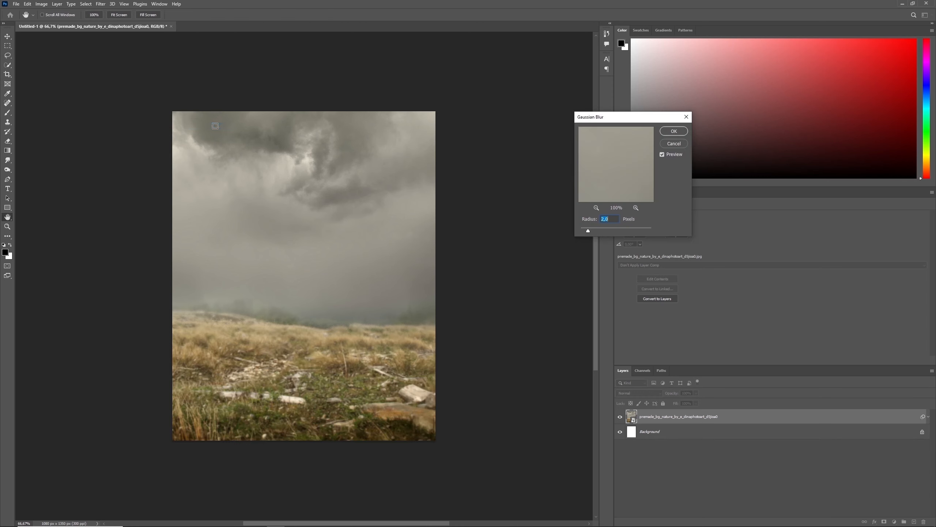
{"action": "key", "text": "Return"}
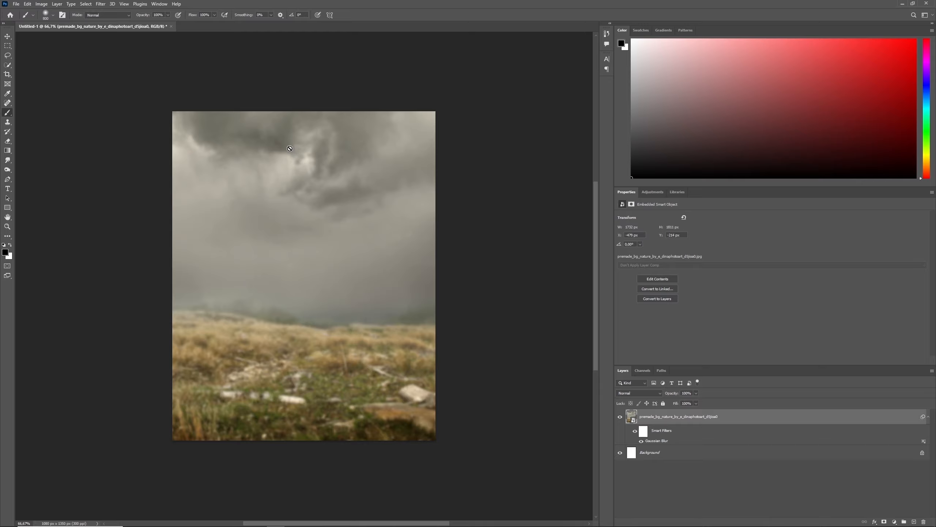
Paint black on the background's Gaussian Blur filter mask over the sky and the distant field to remove the blur there
{"action": "left_click", "coordinate": [644, 431]}
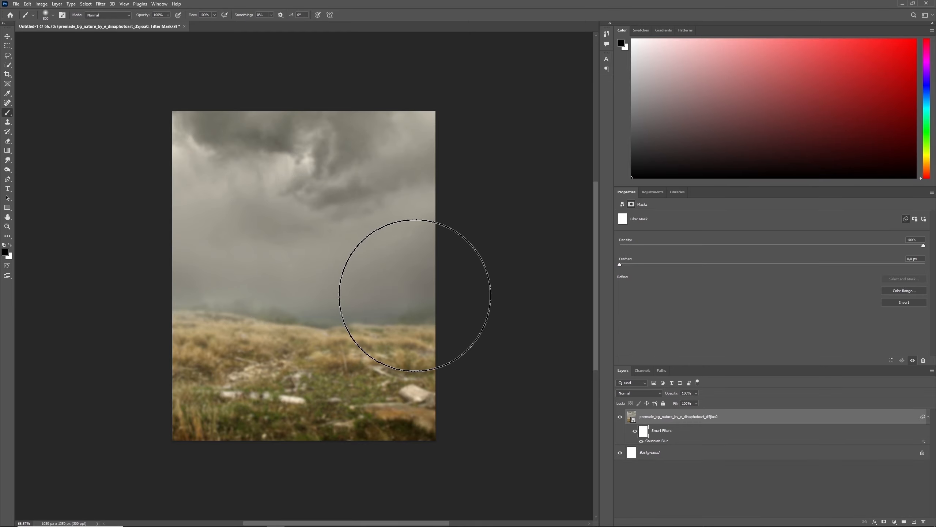
{"action": "left_click_drag", "start_coordinate": [424, 293], "coordinate": [282, 282]}
{"action": "left_click_drag", "start_coordinate": [396, 237], "coordinate": [333, 249]}
{"action": "mouse_move", "coordinate": [471, 191]}
{"action": "left_mouse_down"}
{"action": "mouse_move", "coordinate": [159, 148]}
{"action": "mouse_move", "coordinate": [481, 337]}
{"action": "left_mouse_up"}
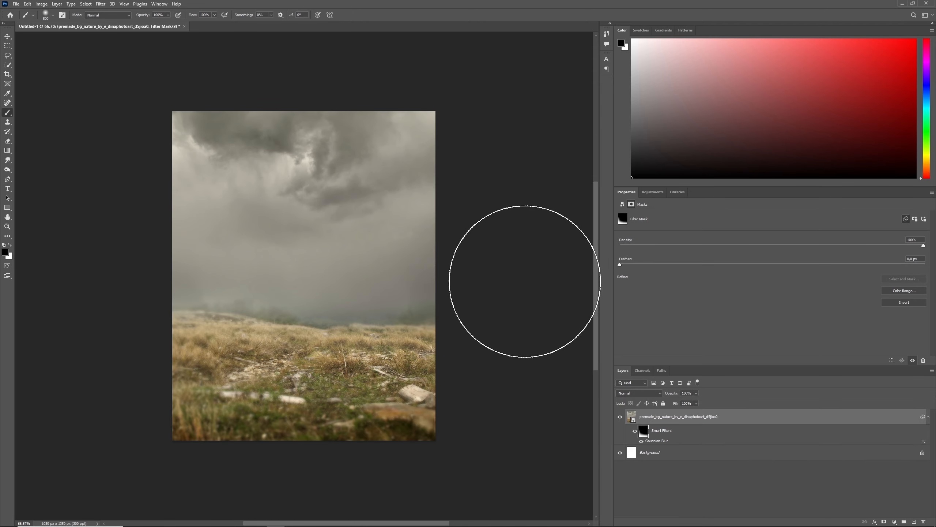
Rework the filter mask over the near ground with black and white so the blur applies to the foreground grass and stones
{"action": "key", "text": "x"}
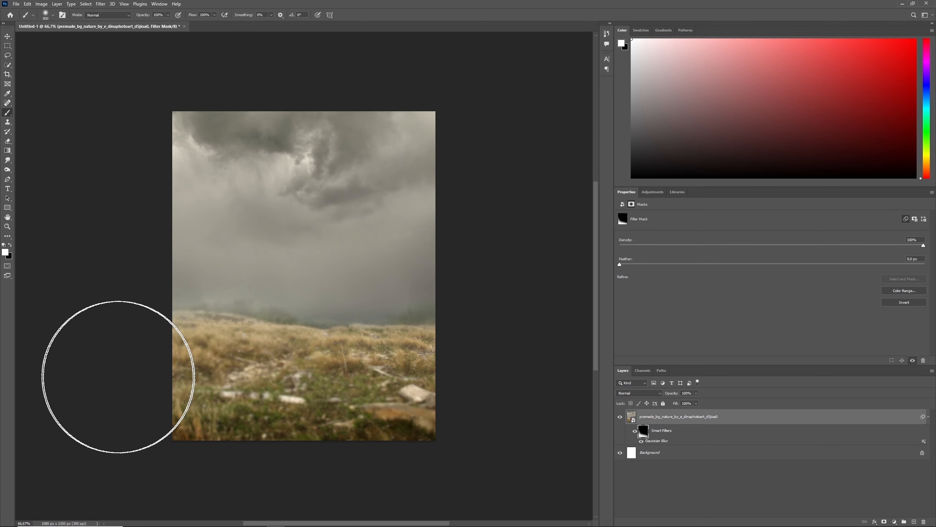
{"action": "key", "text": "x"}
{"action": "left_click_drag", "start_coordinate": [127, 414], "coordinate": [547, 458]}
{"action": "key", "text": "x"}
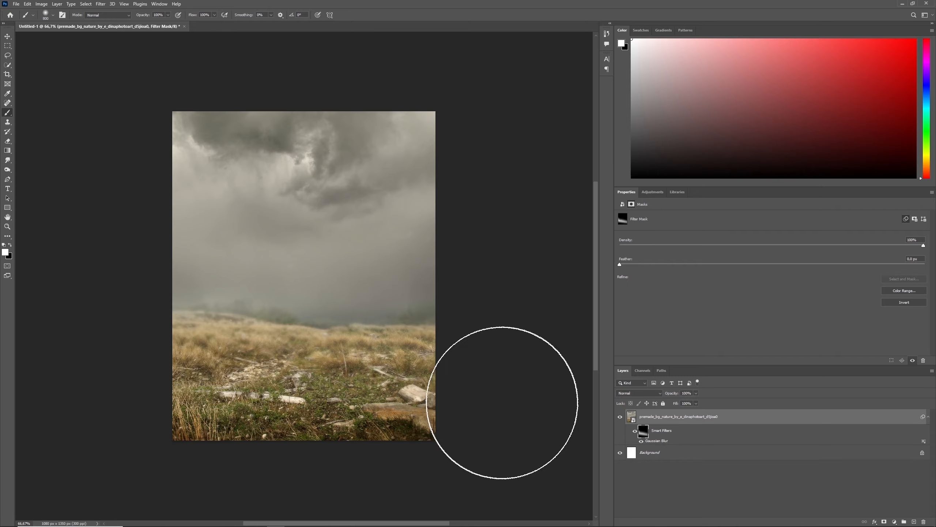
{"action": "left_click_drag", "start_coordinate": [502, 402], "coordinate": [386, 429]}
{"action": "key", "text": "x"}
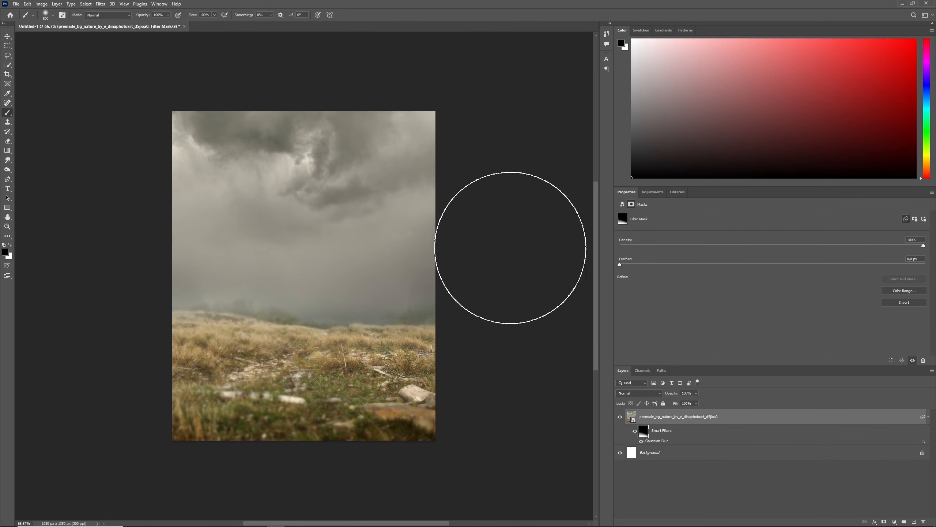
{"action": "key", "text": "x"}
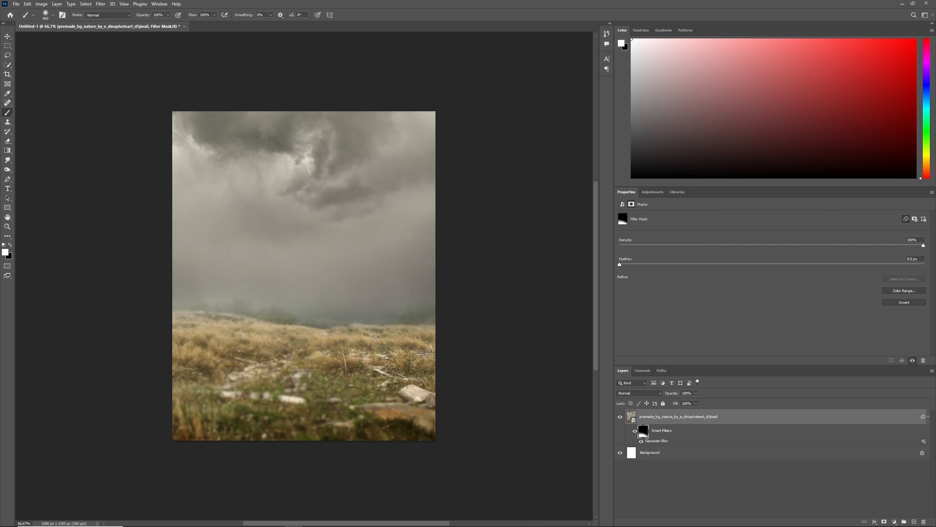
Place the fog-g08c960469_1280 image with its lower edge near the horizon and set its layer opacity to 27%
{"action": "left_click_drag", "start_coordinate": [241, 248], "coordinate": [264, 263]}
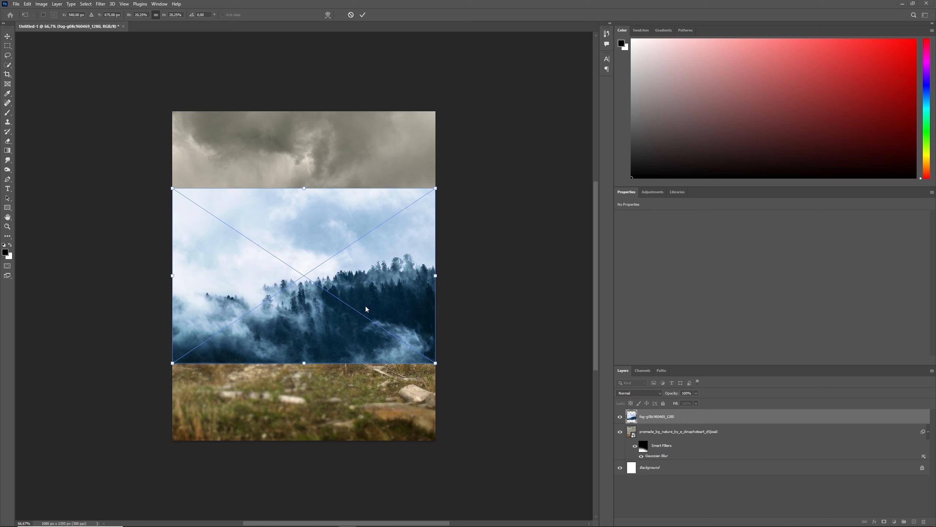
{"action": "left_click_drag", "start_coordinate": [395, 306], "coordinate": [399, 269]}
{"action": "key", "text": "Return"}
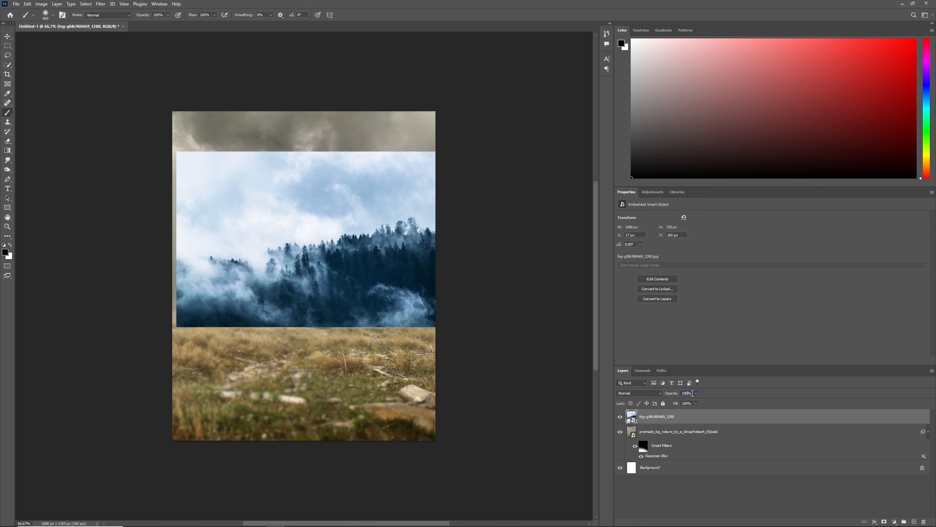
{"action": "left_click", "coordinate": [686, 393]}
{"action": "type", "text": "27"}
{"action": "key", "text": "Return"}
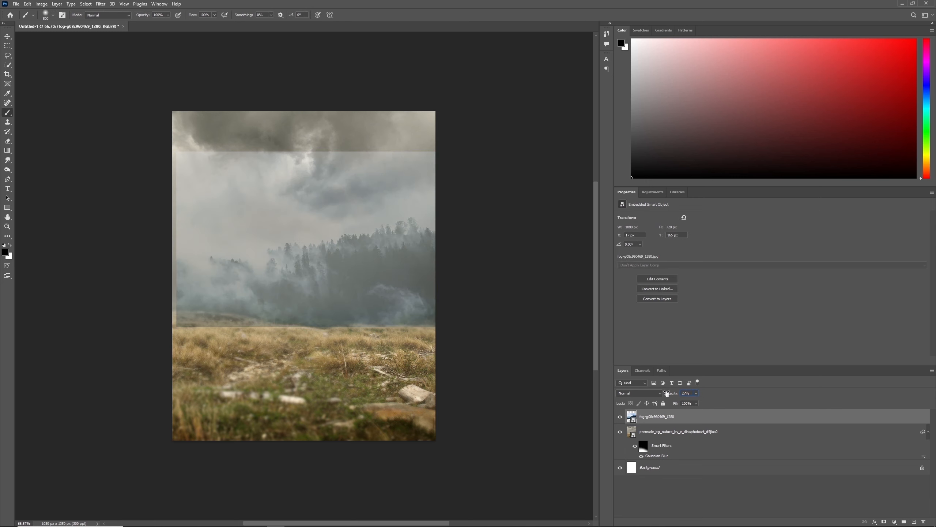
Shift the foggy forest layer so it lines up with both side edges of the canvas
{"action": "key", "text": "ctrl+t"}
{"action": "left_click_drag", "start_coordinate": [414, 257], "coordinate": [410, 255]}
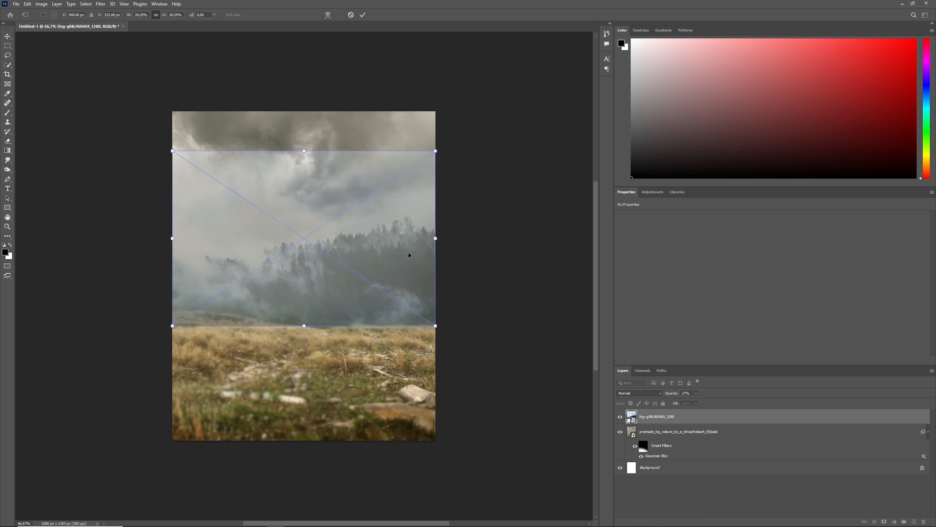
{"action": "key", "text": "Return"}
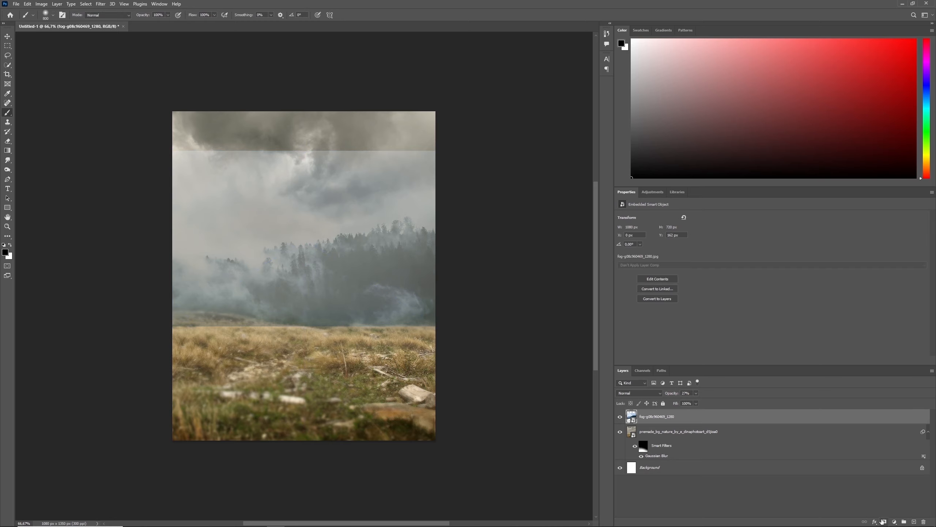
Add a layer mask to the fog layer and blend its upper and lower edges with a smaller soft black brush
{"action": "left_click", "coordinate": [884, 521]}
{"action": "key", "text": "x"}
{"action": "key", "text": "bracketleft"}
{"action": "key", "text": "bracketleft"}
{"action": "key", "text": "bracketleft"}
{"action": "key", "text": "bracketleft"}
{"action": "key", "text": "bracketleft"}
{"action": "key", "text": "bracketleft"}
{"action": "key", "text": "x"}
{"action": "mouse_move", "coordinate": [350, 149]}
{"action": "left_mouse_down"}
{"action": "mouse_move", "coordinate": [148, 156]}
{"action": "mouse_move", "coordinate": [312, 150]}
{"action": "left_mouse_up"}
{"action": "mouse_move", "coordinate": [220, 336]}
{"action": "left_mouse_down"}
{"action": "mouse_move", "coordinate": [186, 338]}
{"action": "mouse_move", "coordinate": [339, 352]}
{"action": "mouse_move", "coordinate": [456, 351]}
{"action": "left_mouse_up"}
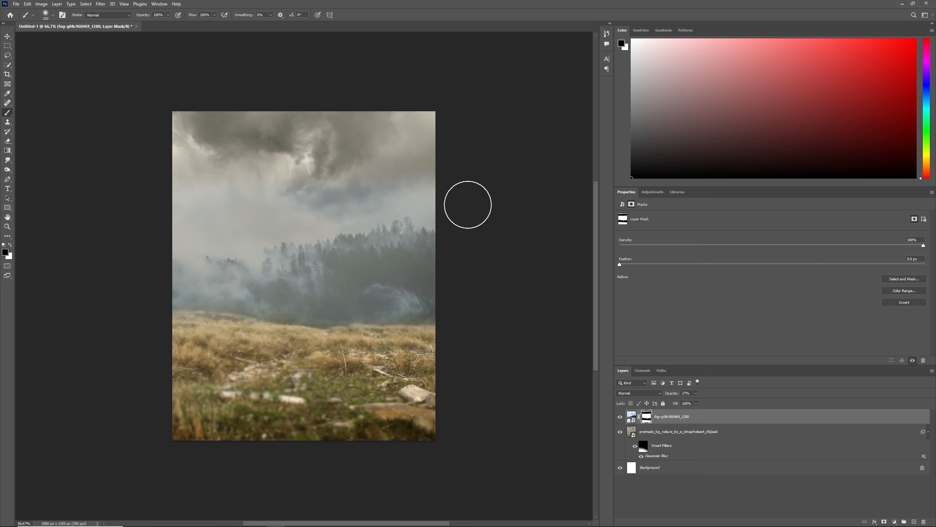
Quick-select the foggy forest below the sky and replace the fog layer's mask with one made from this selection
{"action": "left_click", "coordinate": [8, 65]}
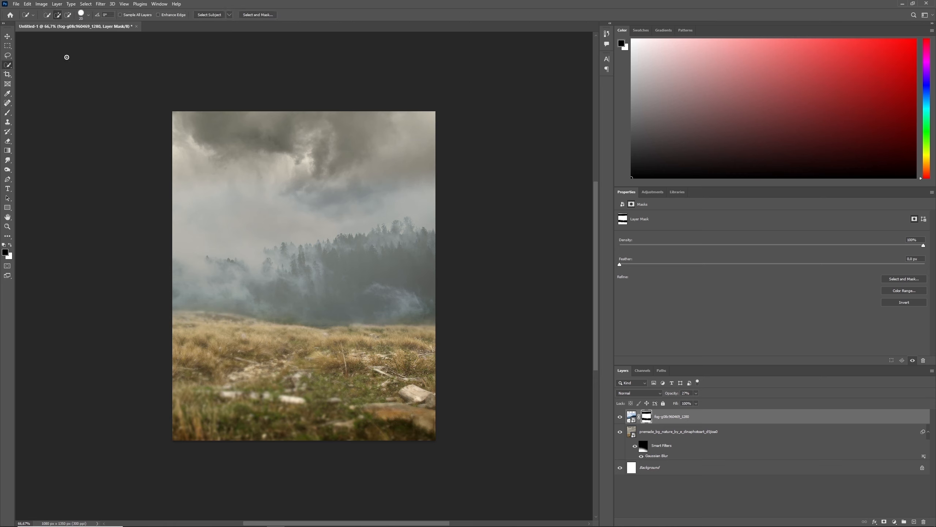
{"action": "left_click_drag", "start_coordinate": [309, 261], "coordinate": [423, 252]}
{"action": "right_click", "coordinate": [646, 416]}
{"action": "left_click", "coordinate": [660, 434]}
{"action": "left_click", "coordinate": [884, 521]}
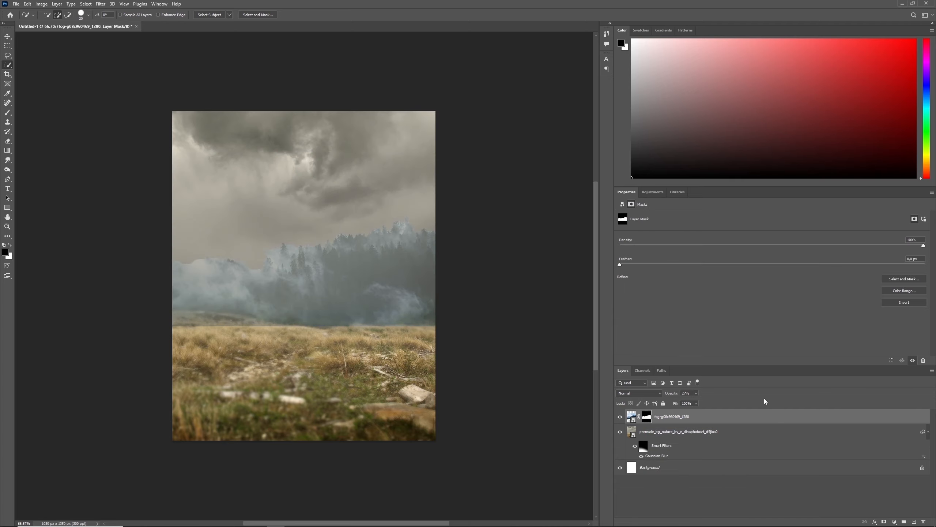
Refine the forest mask's treetop edge along the whole skyline in Select and Mask
{"action": "left_click", "coordinate": [904, 279]}
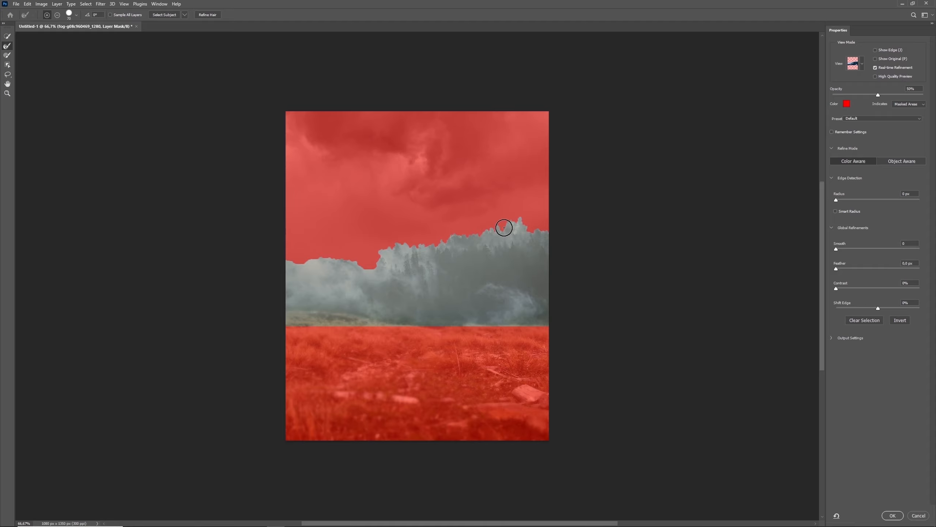
{"action": "mouse_move", "coordinate": [478, 229]}
{"action": "left_mouse_down"}
{"action": "mouse_move", "coordinate": [377, 249]}
{"action": "mouse_move", "coordinate": [365, 267]}
{"action": "mouse_move", "coordinate": [274, 258]}
{"action": "left_mouse_up"}
{"action": "left_click", "coordinate": [892, 516]}
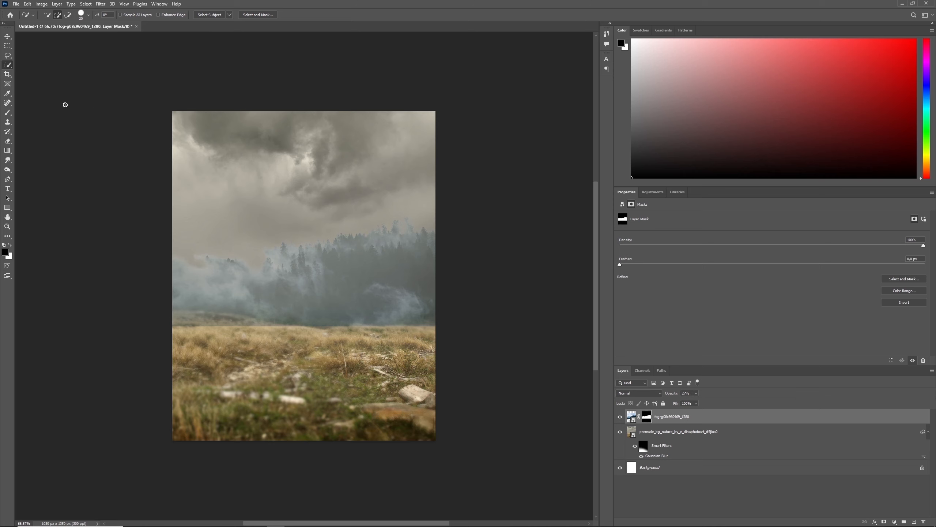
Paint white on the forest mask to restore the highest treetops, and black to hide the hard seam along the horizon
{"action": "key", "text": "b"}
{"action": "key", "text": "x"}
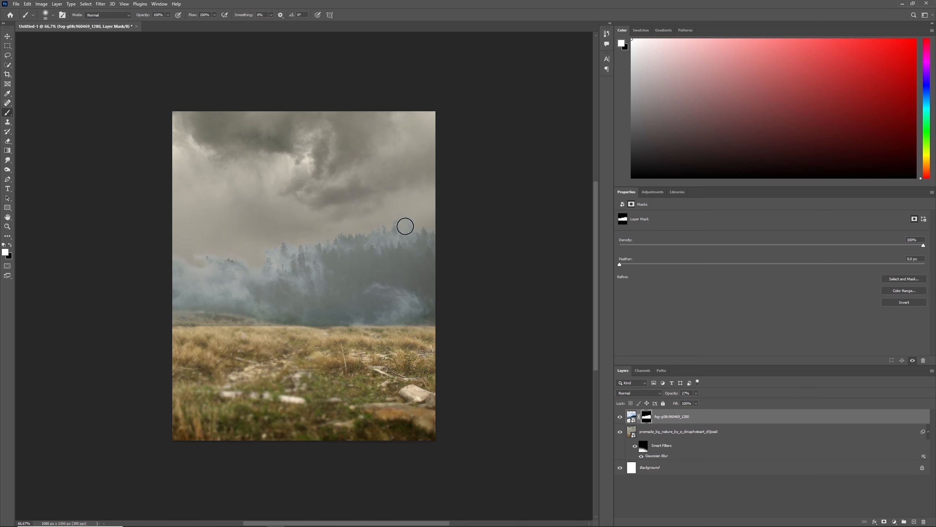
{"action": "left_click_drag", "start_coordinate": [405, 226], "coordinate": [447, 233]}
{"action": "key", "text": "x"}
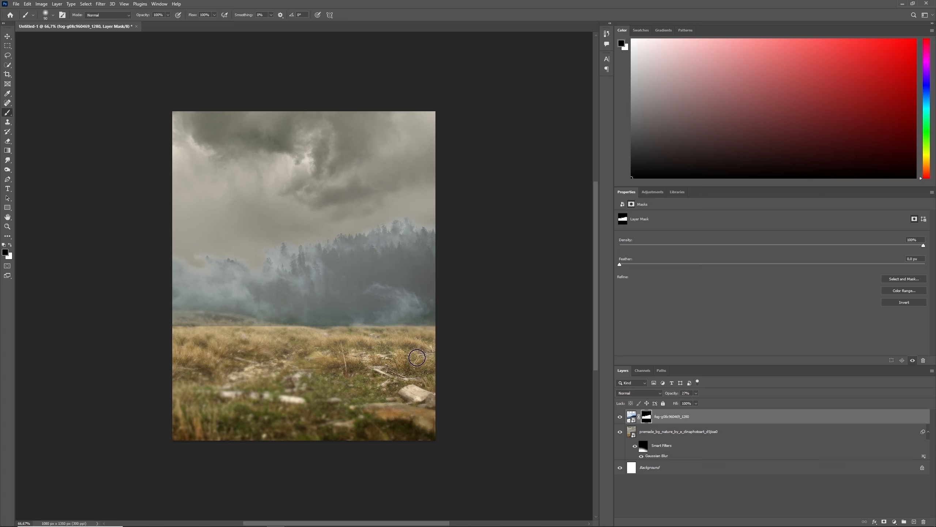
{"action": "left_click_drag", "start_coordinate": [376, 332], "coordinate": [168, 324]}
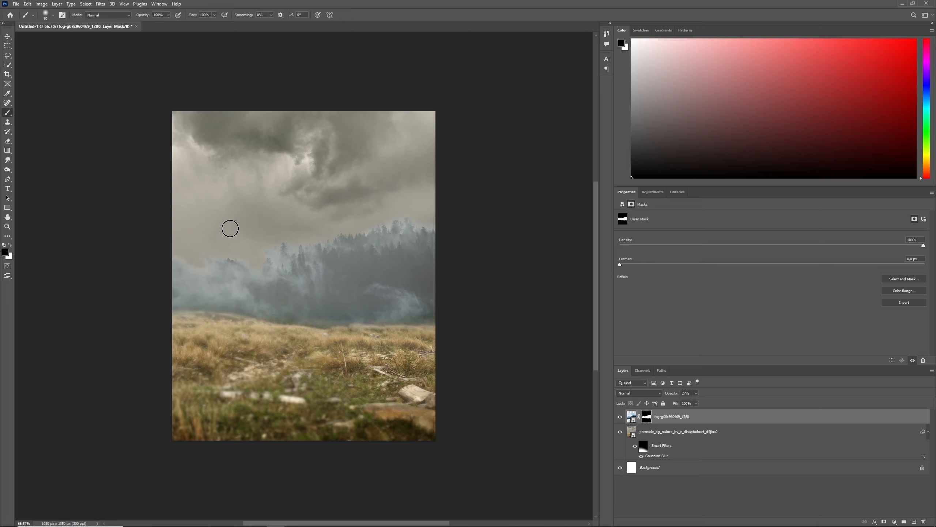
Enlarge the soft black brush and fade the fog at the left end of the forest on the layer mask
{"action": "key", "text": "bracketright"}
{"action": "key", "text": "bracketright"}
{"action": "key", "text": "bracketright"}
{"action": "key", "text": "bracketright"}
{"action": "key", "text": "bracketright"}
{"action": "key", "text": "bracketright"}
{"action": "key", "text": "bracketright"}
{"action": "key", "text": "bracketright"}
{"action": "key", "text": "bracketright"}
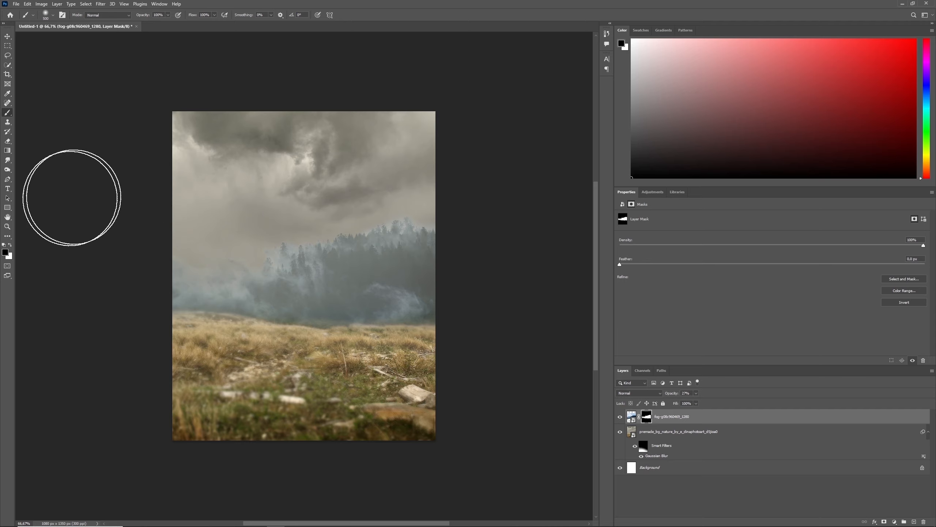
Apply a Gaussian Blur with a radius of 2,5 pixels to the fog layer's image
{"action": "left_click", "coordinate": [631, 416]}
{"action": "left_click", "coordinate": [101, 5]}
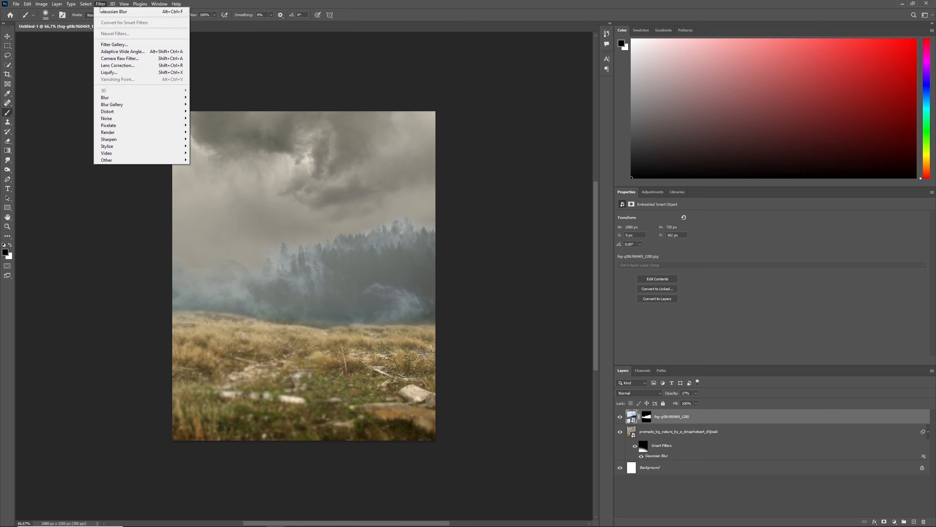
{"action": "mouse_move", "coordinate": [107, 97]}
{"action": "left_click", "coordinate": [213, 124]}
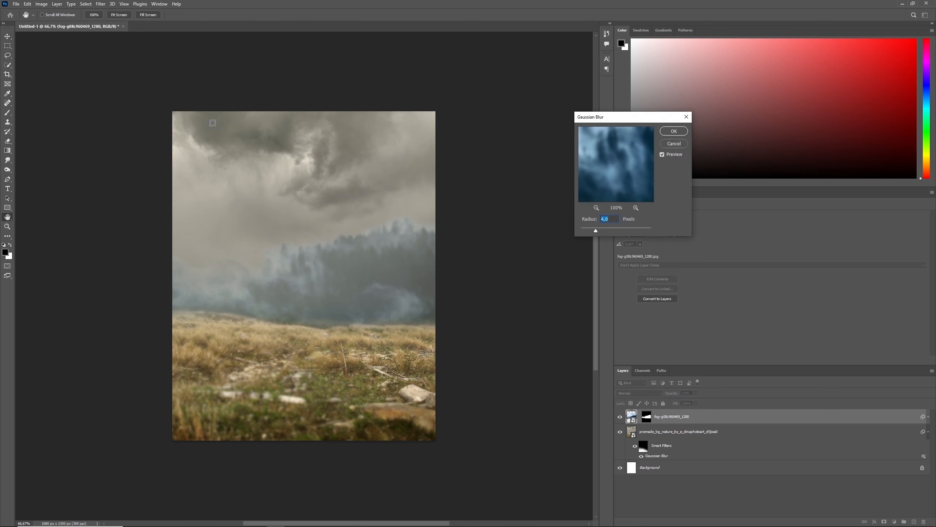
{"action": "type", "text": "2,5"}
{"action": "key", "text": "Return"}
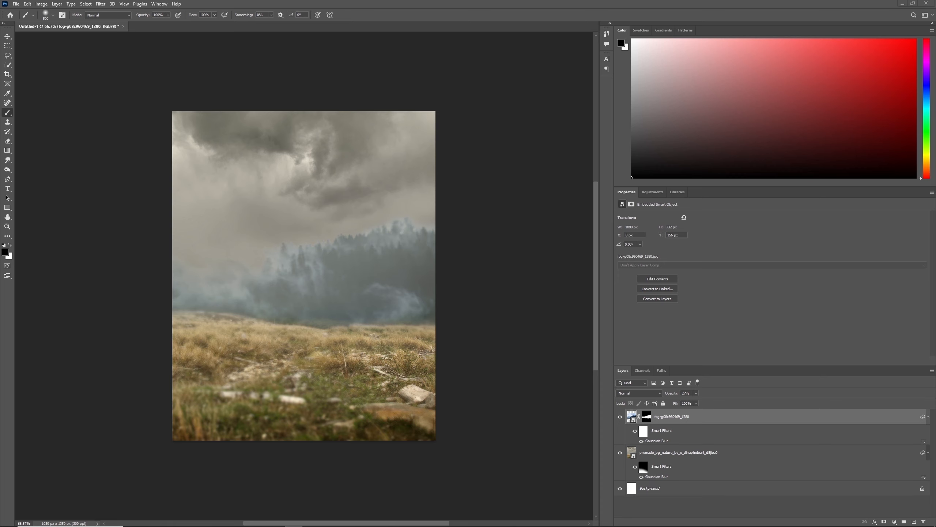
Place the branches and crow image in the composition, scale it down and move it into the upper sky
{"action": "left_click_drag", "start_coordinate": [121, 258], "coordinate": [178, 262]}
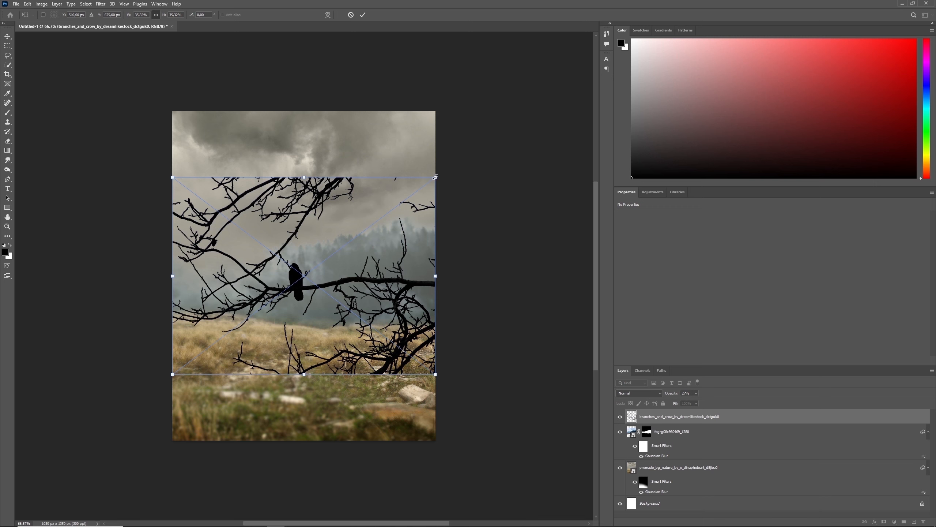
{"action": "left_click_drag", "start_coordinate": [436, 177], "coordinate": [368, 228]}
{"action": "left_click_drag", "start_coordinate": [339, 264], "coordinate": [316, 238]}
Flip the branches and crow horizontally and place them in the image's upper-left corner, partly beyond the left edge
{"action": "right_click", "coordinate": [250, 175]}
{"action": "left_click", "coordinate": [296, 309]}
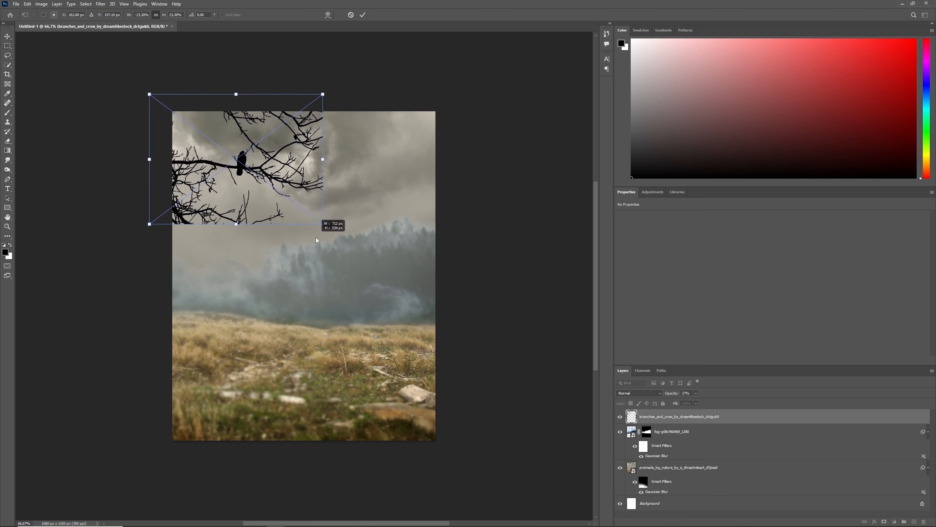
{"action": "left_click_drag", "start_coordinate": [297, 204], "coordinate": [260, 217]}
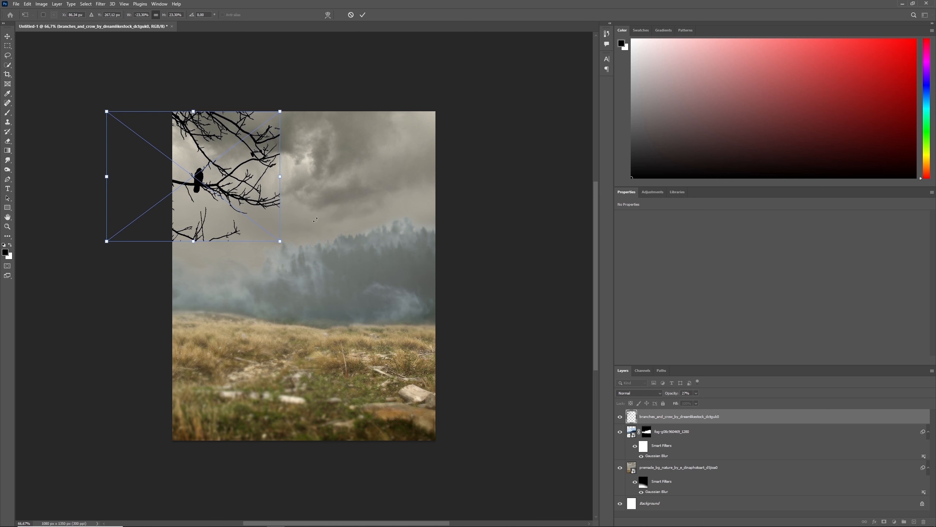
{"action": "key", "text": "Return"}
Add a layer mask to the branches layer and paint out the separate lower branches beneath the crow with black
{"action": "key", "text": "b"}
{"action": "left_click", "coordinate": [884, 521]}
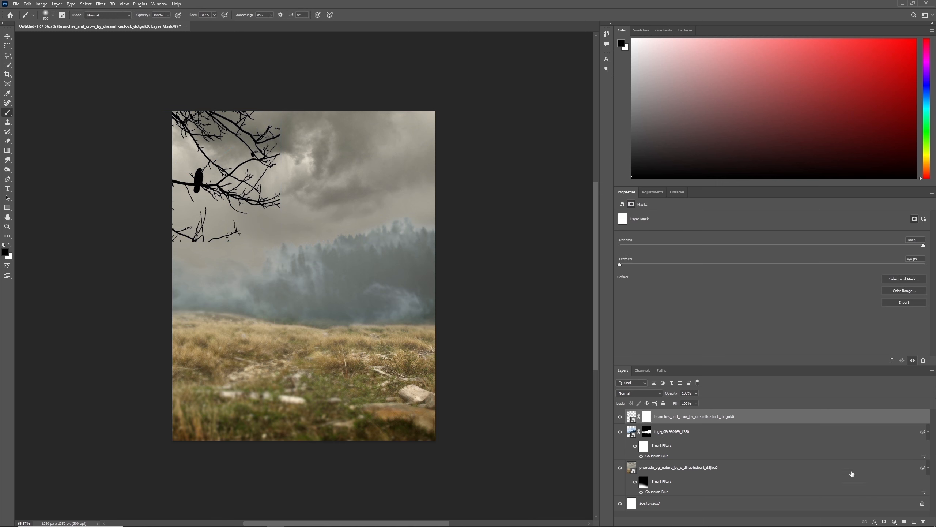
{"action": "key", "text": "bracketleft"}
{"action": "key", "text": "bracketleft"}
{"action": "key", "text": "bracketleft"}
{"action": "key", "text": "bracketleft"}
{"action": "key", "text": "bracketleft"}
{"action": "key", "text": "bracketleft"}
{"action": "key", "text": "bracketleft"}
{"action": "mouse_move", "coordinate": [236, 232]}
{"action": "left_mouse_down"}
{"action": "mouse_move", "coordinate": [206, 211]}
{"action": "mouse_move", "coordinate": [171, 212]}
{"action": "mouse_move", "coordinate": [158, 230]}
{"action": "left_mouse_up"}
Mask out the far twigs at the right end of the crow's branch with a smaller black brush
{"action": "key", "text": "bracketleft"}
{"action": "key", "text": "bracketleft"}
{"action": "key", "text": "bracketleft"}
{"action": "key", "text": "bracketleft"}
{"action": "key", "text": "bracketleft"}
{"action": "key", "text": "bracketleft"}
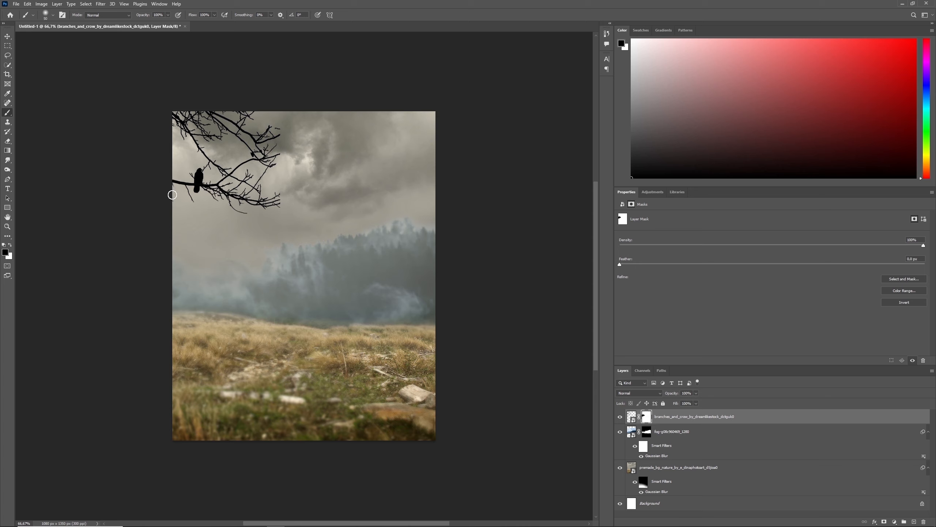
{"action": "mouse_move", "coordinate": [273, 205]}
{"action": "left_mouse_down"}
{"action": "mouse_move", "coordinate": [277, 185]}
{"action": "mouse_move", "coordinate": [265, 196]}
{"action": "left_mouse_up"}
{"action": "key", "text": "bracketright"}
{"action": "key", "text": "bracketright"}
{"action": "key", "text": "bracketright"}
{"action": "key", "text": "bracketright"}
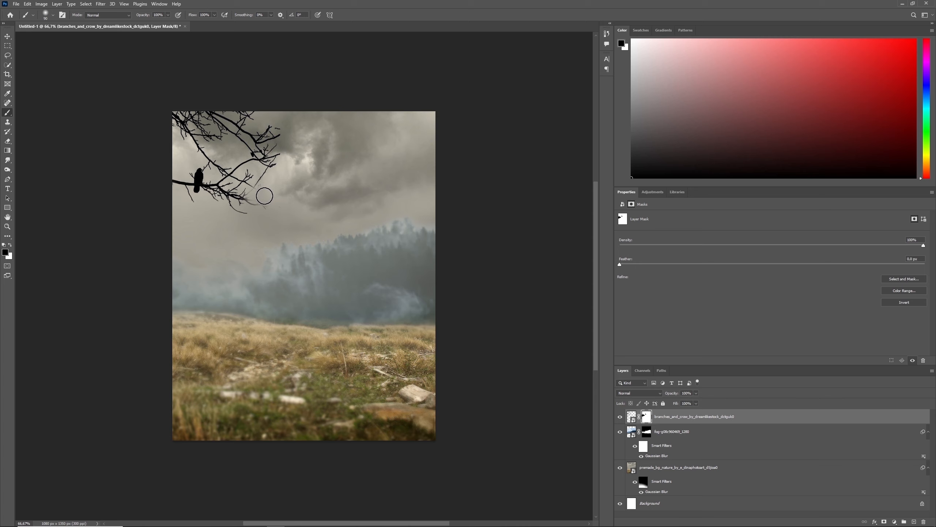
Clean up the leftover twig fragments at the end of the crow's branch on the mask with a finer black brush
{"action": "key", "text": "bracketleft"}
{"action": "key", "text": "bracketleft"}
{"action": "key", "text": "bracketleft"}
{"action": "key", "text": "bracketleft"}
{"action": "key", "text": "bracketleft"}
{"action": "key", "text": "bracketleft"}
{"action": "key", "text": "bracketleft"}
{"action": "left_click_drag", "start_coordinate": [236, 197], "coordinate": [247, 200]}
Set the branches layer's opacity to 77% and reselect its layer mask for painting
{"action": "left_click", "coordinate": [631, 416]}
{"action": "left_click", "coordinate": [690, 393]}
{"action": "type", "text": "77"}
{"action": "key", "text": "Return"}
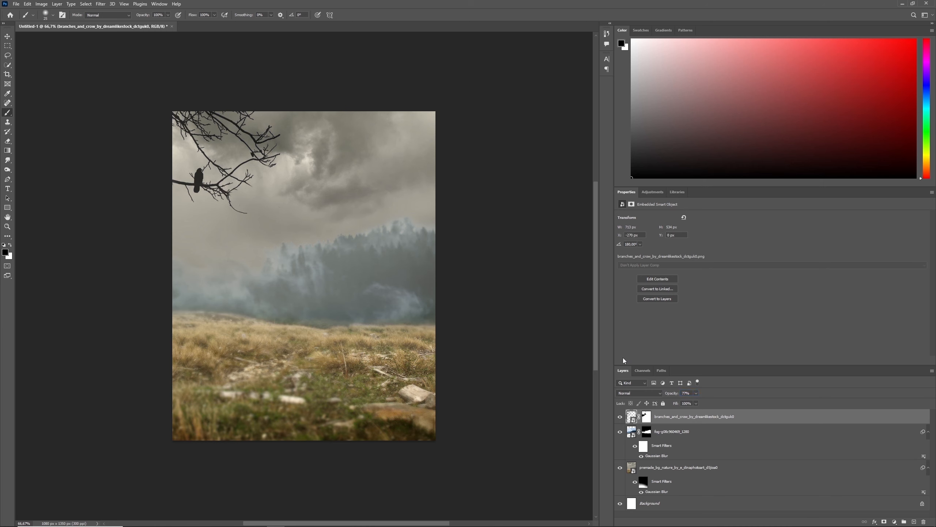
{"action": "key", "text": "x"}
{"action": "left_click", "coordinate": [647, 419]}
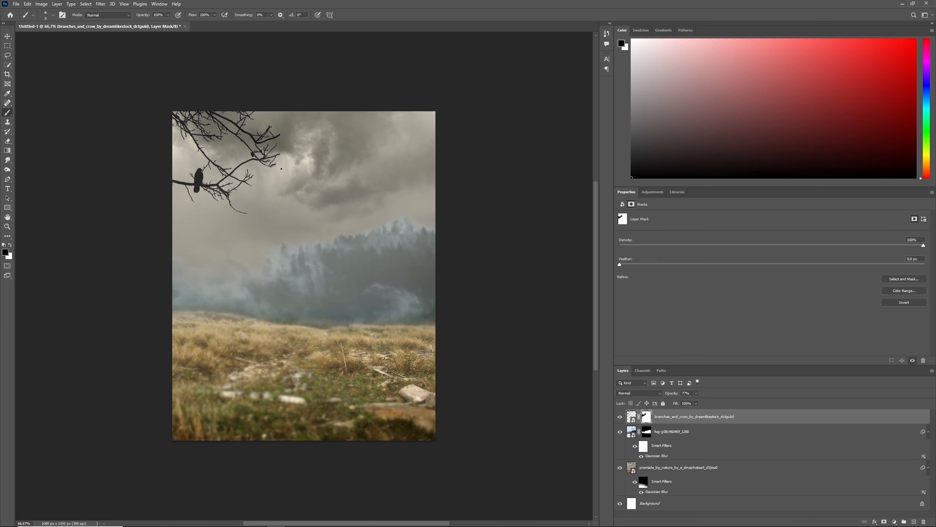
{"action": "key", "text": "x"}
Place the umbrella mockup image, scale it down, rotate it, and position it hanging below the crow's branch
{"action": "left_click_drag", "start_coordinate": [0, 251], "coordinate": [172, 255]}
{"action": "left_click_drag", "start_coordinate": [448, 186], "coordinate": [294, 246]}
{"action": "left_click_drag", "start_coordinate": [379, 272], "coordinate": [380, 240]}
{"action": "left_click_drag", "start_coordinate": [292, 243], "coordinate": [279, 232]}
{"action": "left_click_drag", "start_coordinate": [313, 190], "coordinate": [287, 202]}
{"action": "left_click", "coordinate": [363, 14]}
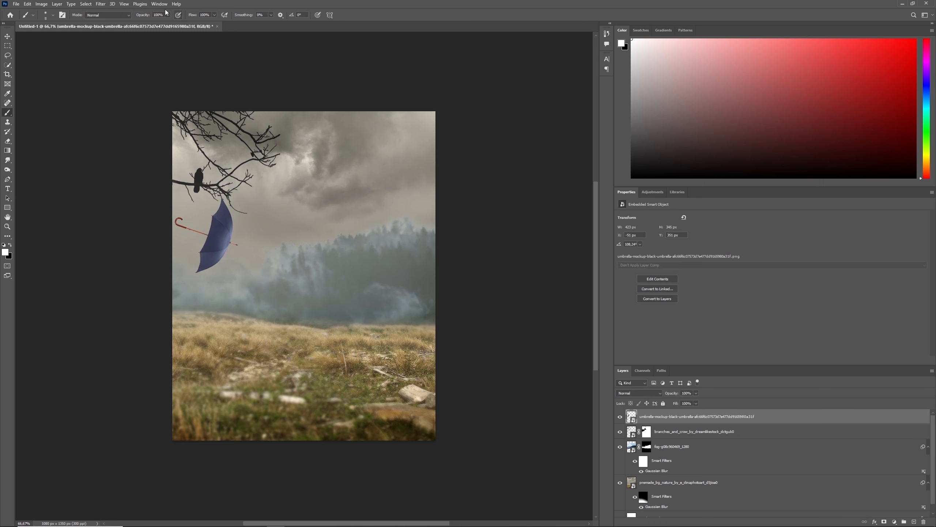
Apply a Gaussian Blur with a 2.5-pixel radius to the umbrella mockup layer
{"action": "left_click", "coordinate": [101, 3]}
{"action": "mouse_move", "coordinate": [165, 101]}
{"action": "left_click", "coordinate": [214, 125]}
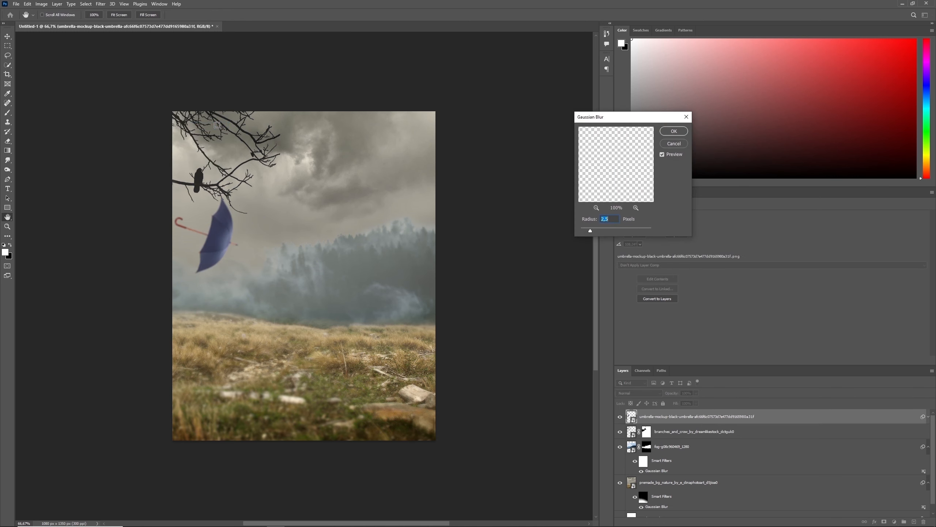
{"action": "key", "text": "Return"}
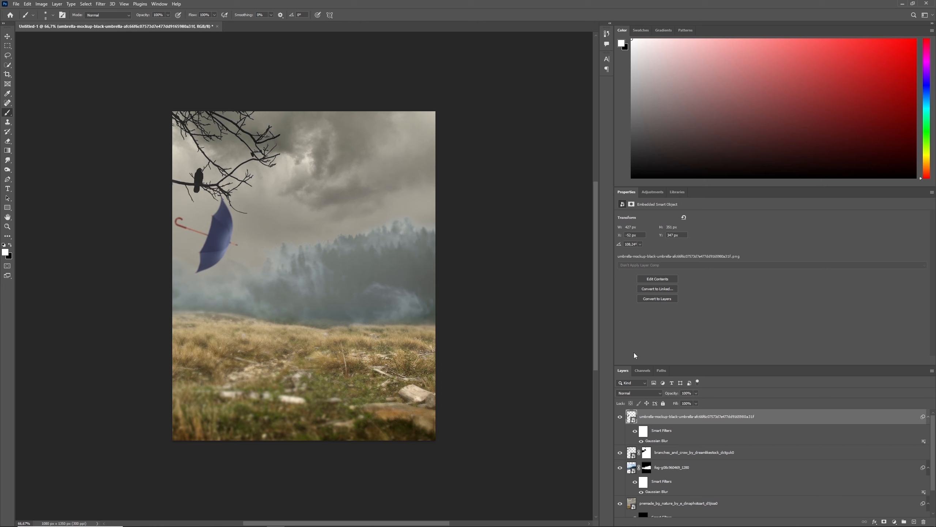
Duplicate the umbrella layer, scale the copy to about 27%, rotate it to about -162°, and position it beside the upper branch tips
{"action": "key", "text": "ctrl+j"}
{"action": "key", "text": "ctrl+t"}
{"action": "key", "text": "Return"}
{"action": "left_click_drag", "start_coordinate": [295, 199], "coordinate": [428, 250]}
{"action": "left_click_drag", "start_coordinate": [369, 144], "coordinate": [362, 179]}
{"action": "left_click_drag", "start_coordinate": [339, 194], "coordinate": [303, 132]}
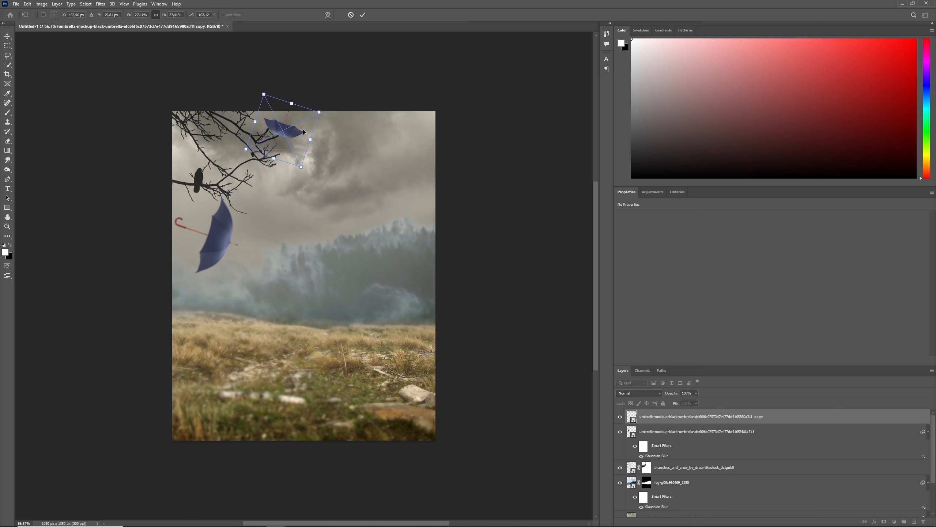
{"action": "key", "text": "Return"}
{"action": "key", "text": "b"}
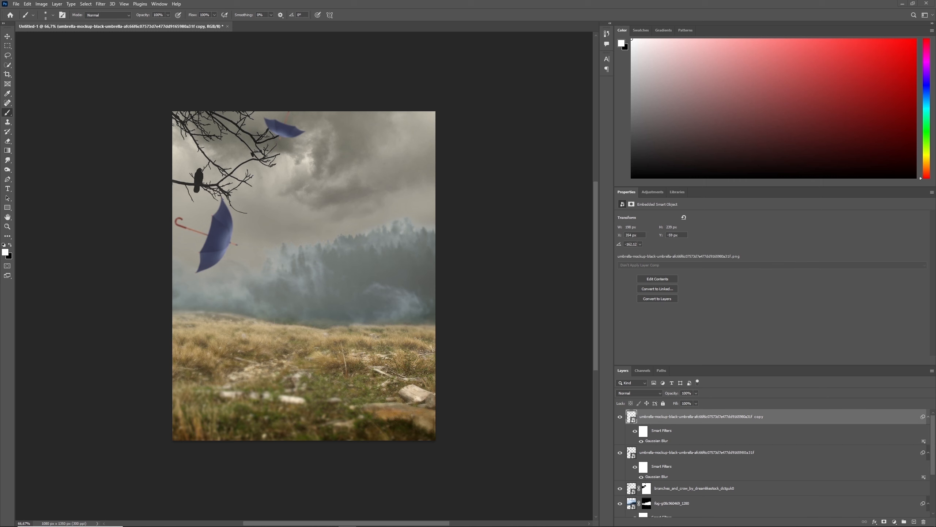
Place the Little Goth - Umbrella 07 photo across the canvas and automatically select its subject
{"action": "left_click_drag", "start_coordinate": [254, 329], "coordinate": [254, 324]}
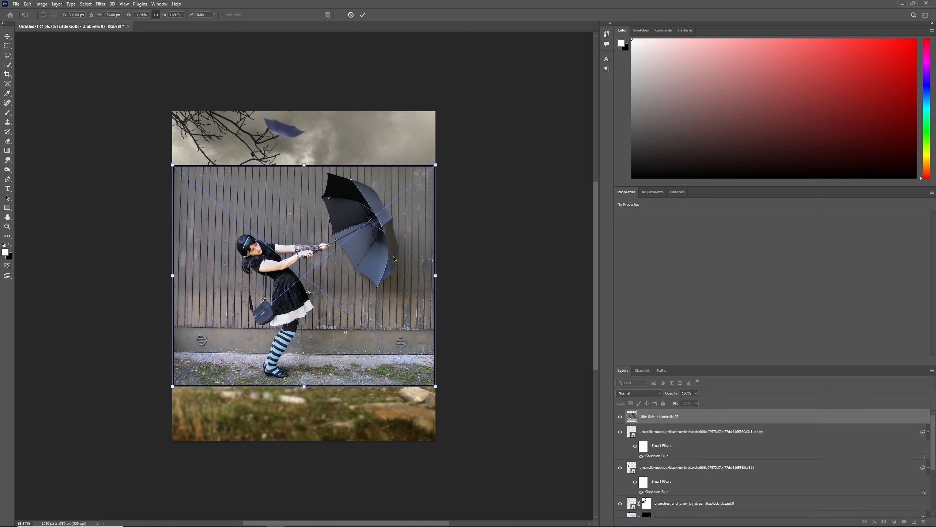
{"action": "left_click", "coordinate": [363, 15]}
{"action": "left_click", "coordinate": [85, 3]}
{"action": "left_click", "coordinate": [93, 89]}
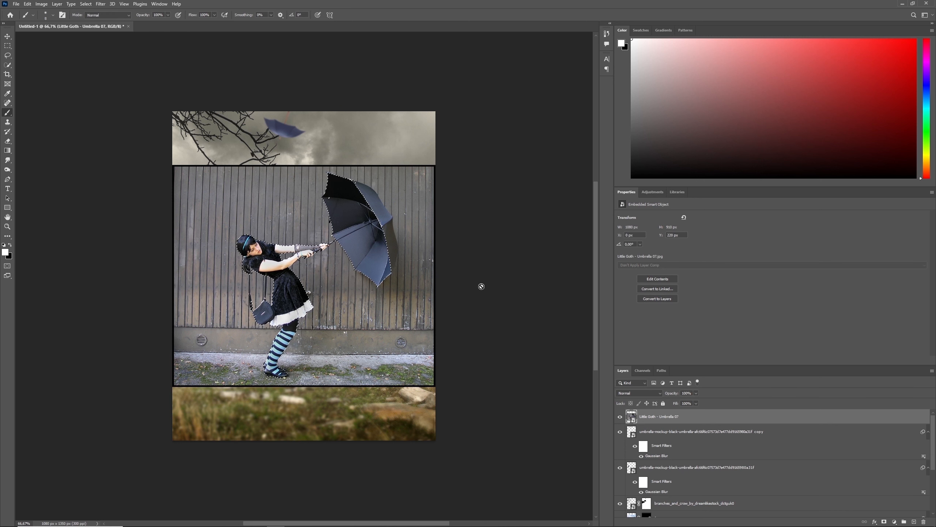
Extend the selection with Quick Selection over the umbrella's outer panel and bag straps, and turn it into a layer mask
{"action": "key", "text": "w"}
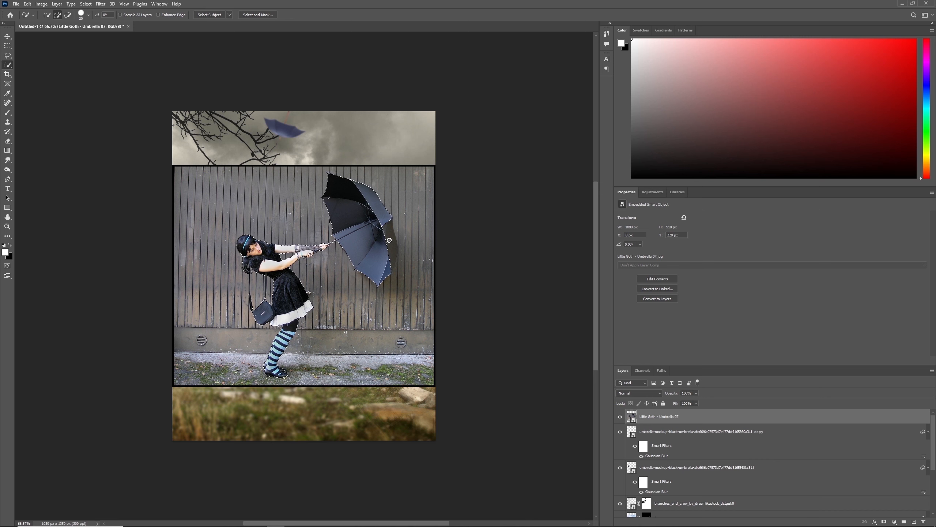
{"action": "left_click_drag", "start_coordinate": [365, 191], "coordinate": [390, 265]}
{"action": "key", "text": "alt"}
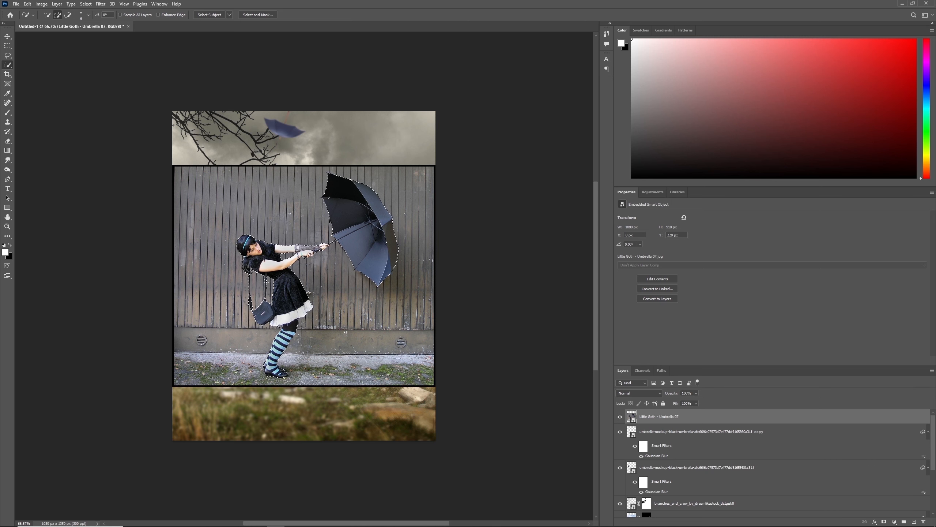
{"action": "left_click", "coordinate": [884, 522]}
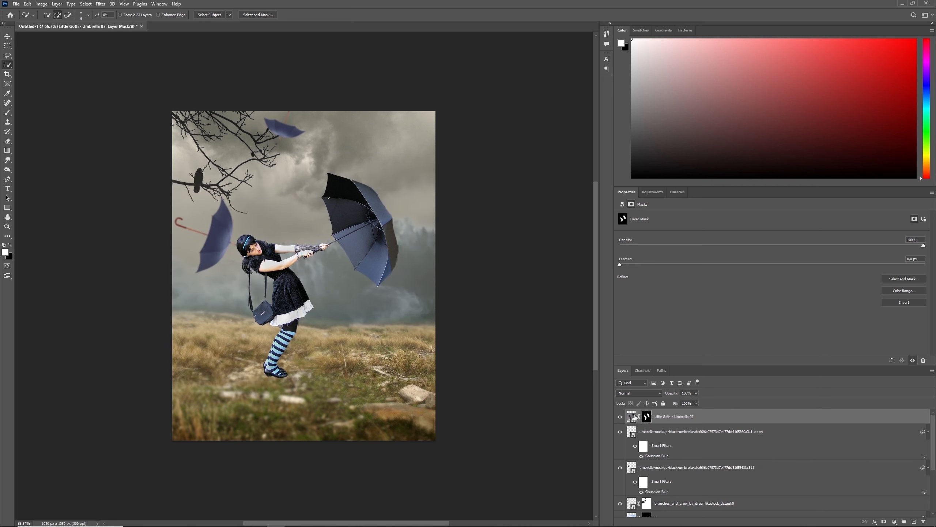
Restore the missing lower end of the handbag strap by painting white on the woman's layer mask with a small brush
{"action": "left_click", "coordinate": [7, 226]}
{"action": "left_click", "coordinate": [213, 272]}
{"action": "left_click", "coordinate": [213, 271]}
{"action": "left_click", "coordinate": [213, 271]}
{"action": "left_click", "coordinate": [7, 112]}
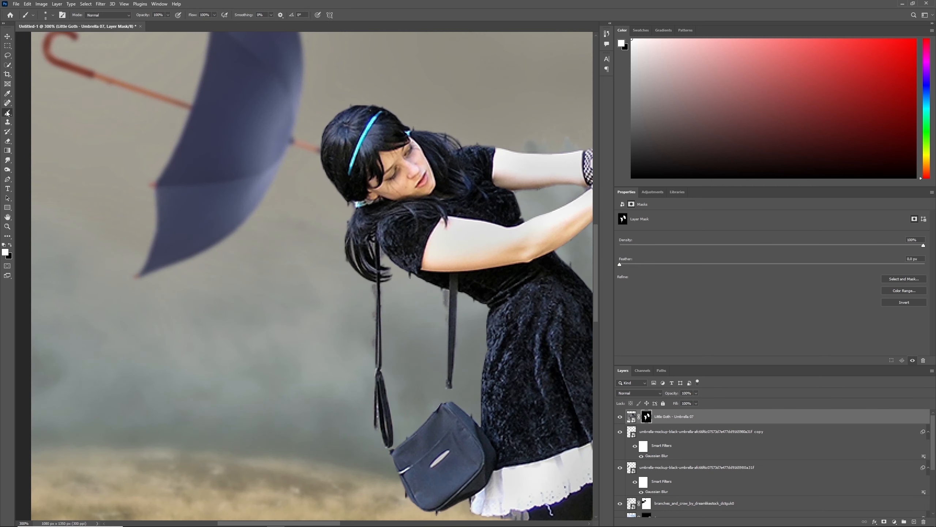
{"action": "left_click", "coordinate": [53, 14]}
{"action": "key", "text": "Return"}
{"action": "key", "text": "x"}
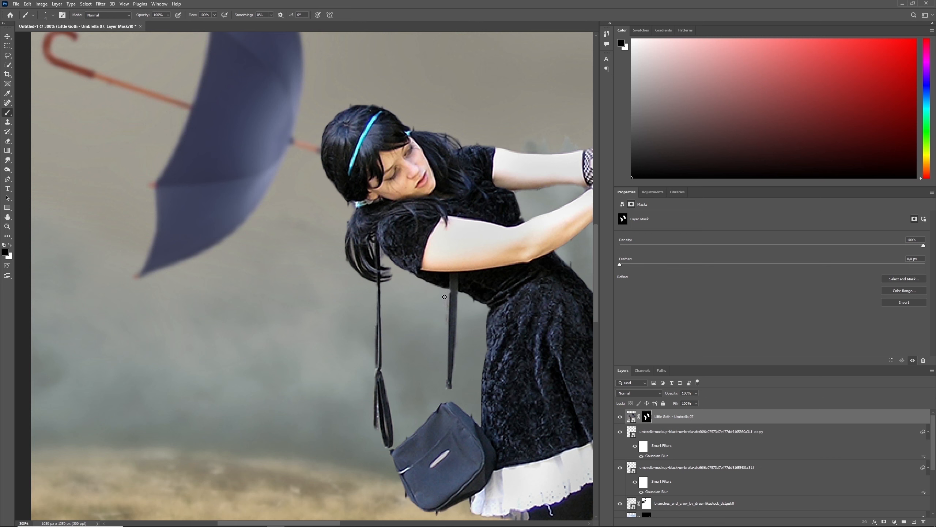
{"action": "key", "text": "x"}
{"action": "key", "text": "x"}
{"action": "key", "text": "x"}
{"action": "left_click_drag", "start_coordinate": [449, 405], "coordinate": [449, 383]}
{"action": "scroll", "coordinate": [393, 407], "scroll_direction": "up", "scroll_amount": 2}
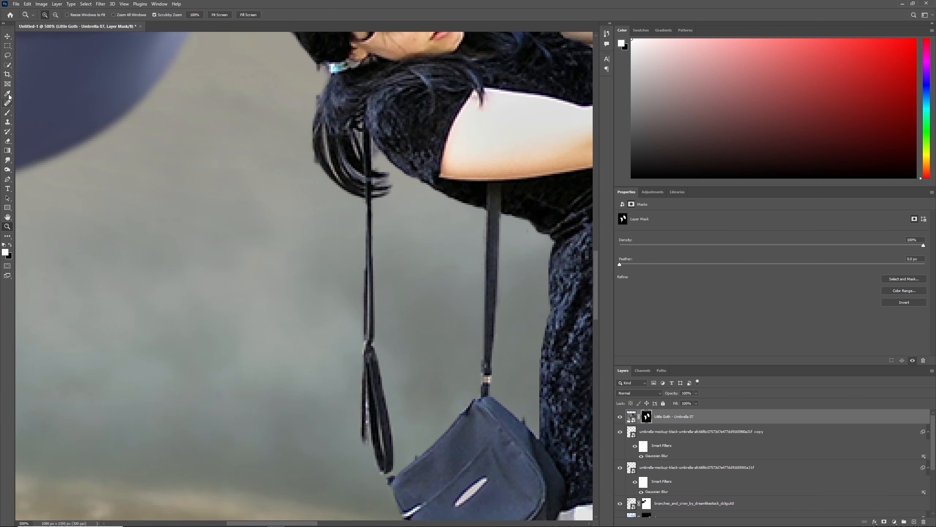
Mask out the stray fragments along the inner edge of the woman's umbrella with black
{"action": "key", "text": "x"}
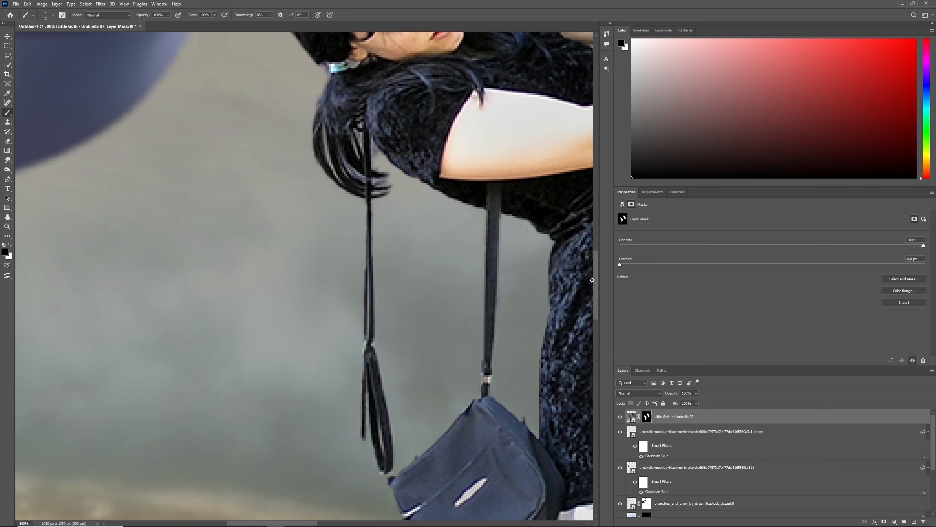
{"action": "scroll", "coordinate": [592, 280], "scroll_direction": "up", "scroll_amount": 5}
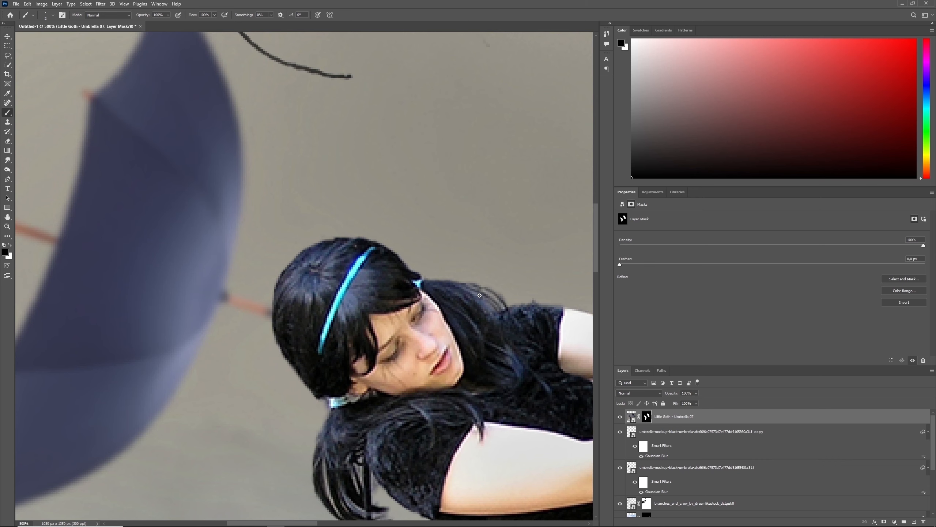
{"action": "scroll", "coordinate": [271, 363], "scroll_direction": "right", "scroll_amount": 6}
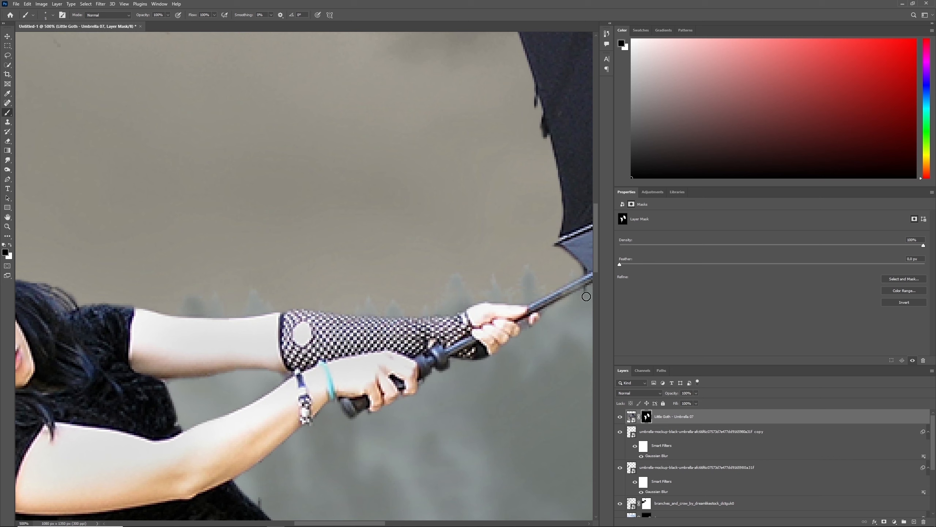
{"action": "left_click_drag", "start_coordinate": [529, 92], "coordinate": [547, 142]}
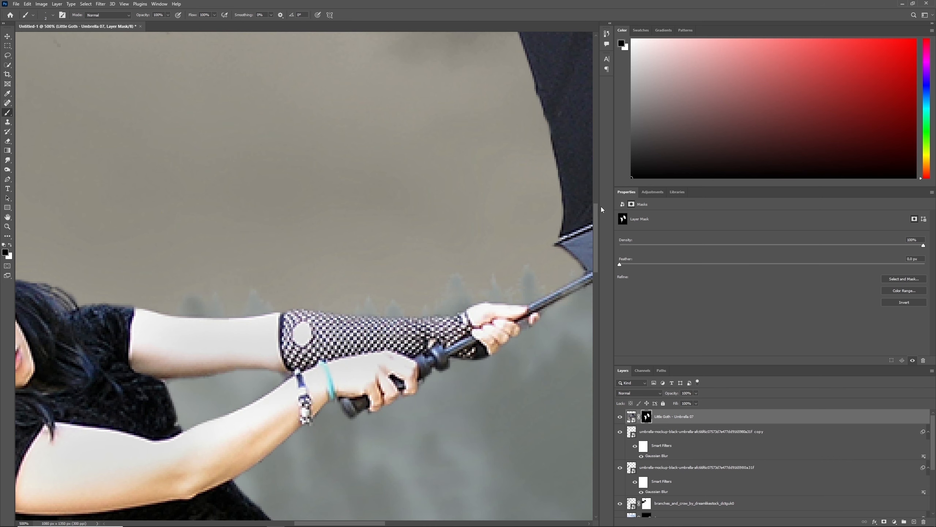
Mask out the background remnants below the skirt hem and beside the woman's legs
{"action": "left_click_drag", "start_coordinate": [602, 207], "coordinate": [606, 267]}
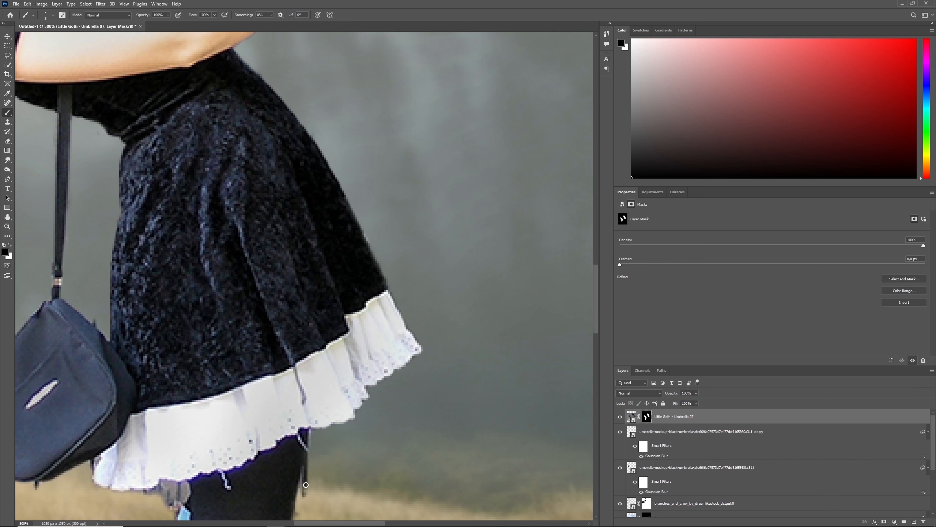
{"action": "left_click_drag", "start_coordinate": [306, 484], "coordinate": [302, 497]}
{"action": "left_click_drag", "start_coordinate": [596, 283], "coordinate": [597, 343]}
{"action": "mouse_move", "coordinate": [144, 73]}
{"action": "left_mouse_down"}
{"action": "mouse_move", "coordinate": [186, 64]}
{"action": "mouse_move", "coordinate": [184, 78]}
{"action": "mouse_move", "coordinate": [173, 95]}
{"action": "mouse_move", "coordinate": [180, 68]}
{"action": "mouse_move", "coordinate": [183, 76]}
{"action": "mouse_move", "coordinate": [167, 76]}
{"action": "mouse_move", "coordinate": [172, 66]}
{"action": "mouse_move", "coordinate": [150, 77]}
{"action": "left_mouse_up"}
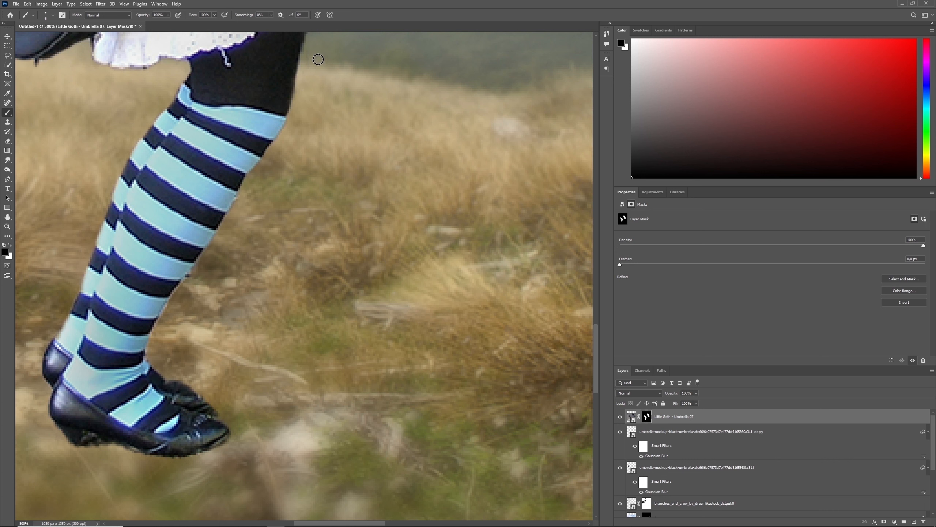
Restore the rear shoe's toe with white on the mask and clean up the edge under the front shoe's sole with black
{"action": "key", "text": "x"}
{"action": "mouse_move", "coordinate": [190, 393]}
{"action": "left_mouse_down"}
{"action": "mouse_move", "coordinate": [214, 415]}
{"action": "mouse_move", "coordinate": [198, 392]}
{"action": "mouse_move", "coordinate": [152, 384]}
{"action": "mouse_move", "coordinate": [195, 401]}
{"action": "mouse_move", "coordinate": [207, 382]}
{"action": "mouse_move", "coordinate": [168, 375]}
{"action": "mouse_move", "coordinate": [212, 380]}
{"action": "mouse_move", "coordinate": [193, 386]}
{"action": "left_mouse_up"}
{"action": "key", "text": "x"}
{"action": "key", "text": "x"}
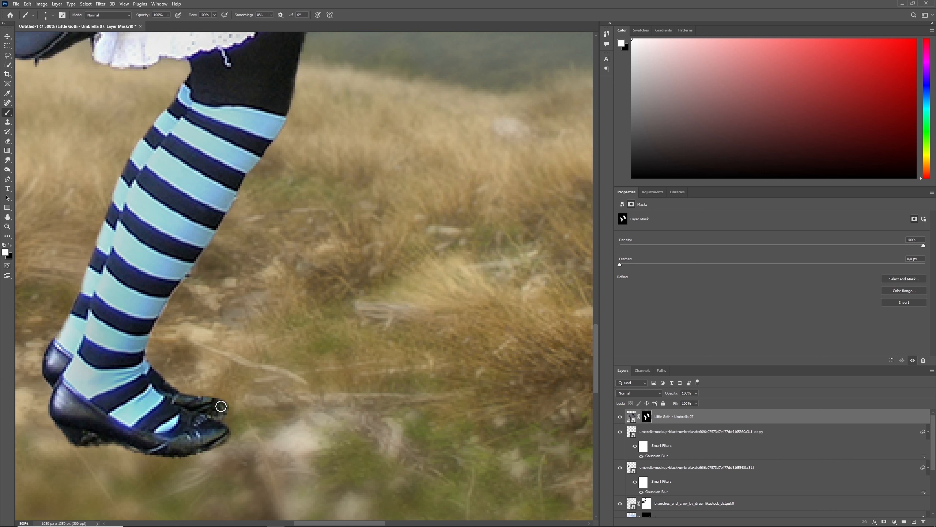
{"action": "key", "text": "x"}
{"action": "mouse_move", "coordinate": [110, 450]}
{"action": "left_mouse_down"}
{"action": "mouse_move", "coordinate": [89, 439]}
{"action": "mouse_move", "coordinate": [94, 447]}
{"action": "mouse_move", "coordinate": [71, 451]}
{"action": "mouse_move", "coordinate": [201, 457]}
{"action": "left_mouse_up"}
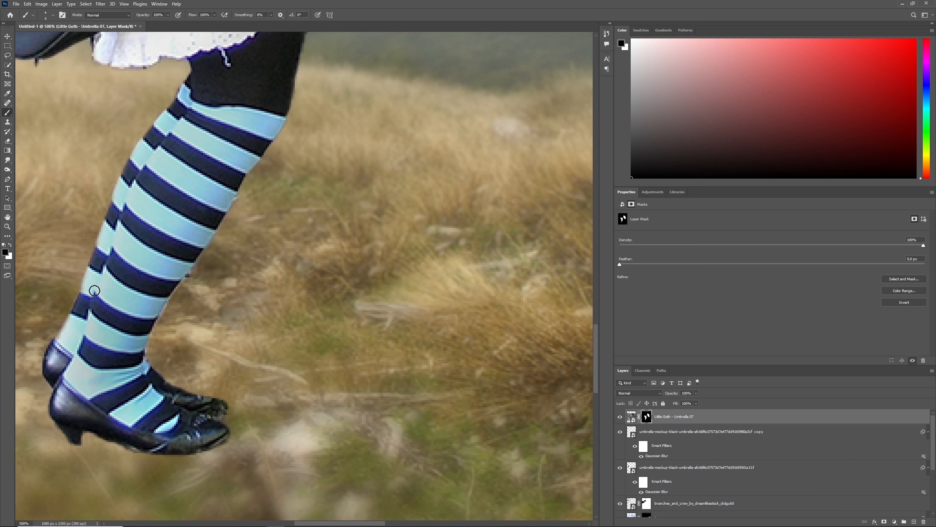
Rework the mask along the umbrella's outer rear panel, trimming the excess with black and restoring the canopy's outer corner with white
{"action": "left_click", "coordinate": [7, 226]}
{"action": "left_click", "coordinate": [220, 15]}
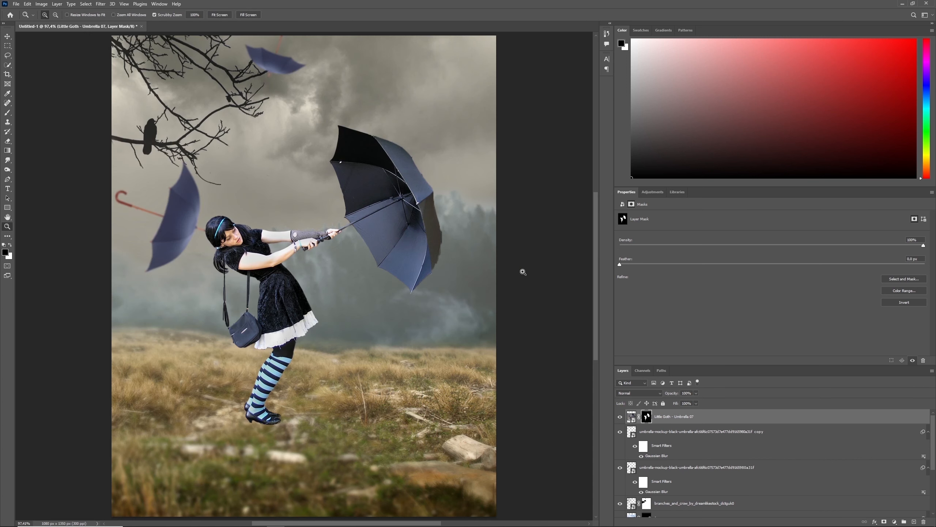
{"action": "scroll", "coordinate": [457, 219], "scroll_direction": "up", "scroll_amount": 6}
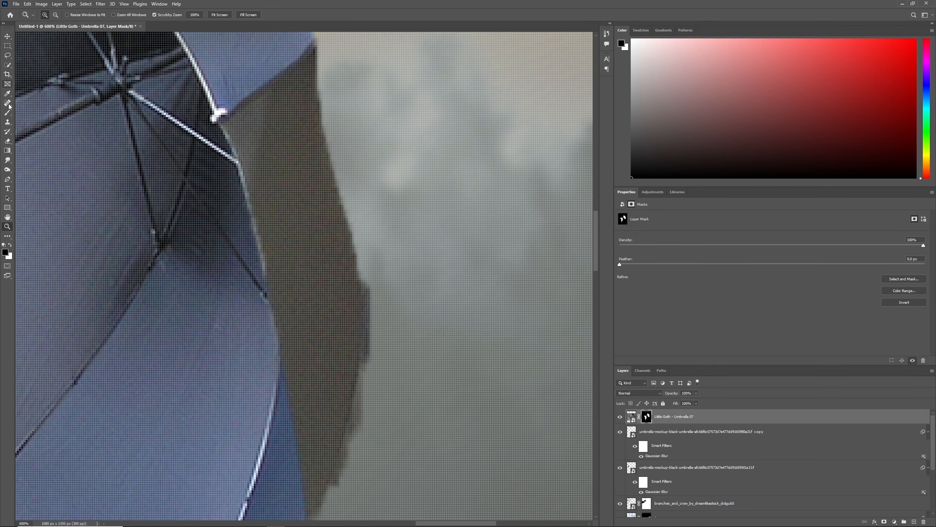
{"action": "left_click", "coordinate": [7, 113]}
{"action": "left_click_drag", "start_coordinate": [375, 287], "coordinate": [332, 500]}
{"action": "key", "text": "x"}
{"action": "left_click_drag", "start_coordinate": [353, 294], "coordinate": [316, 65]}
{"action": "left_click_drag", "start_coordinate": [596, 249], "coordinate": [596, 215]}
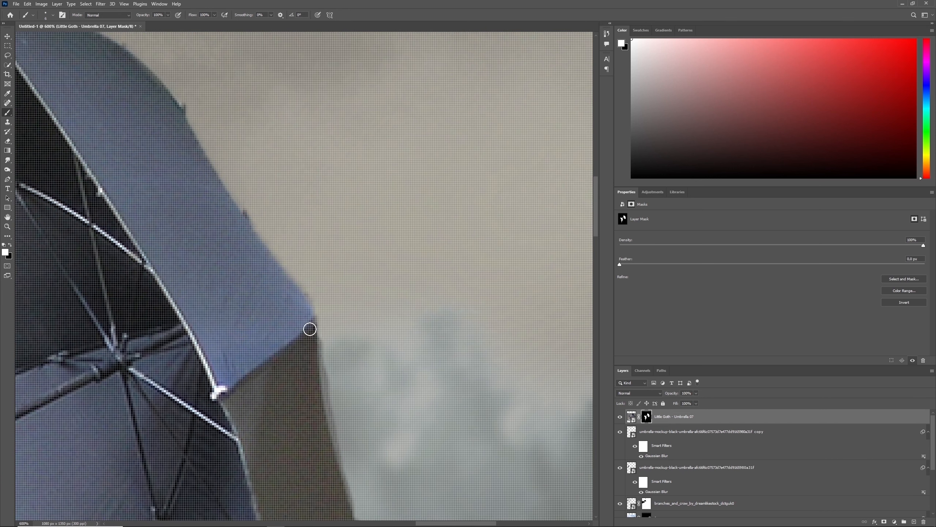
{"action": "mouse_move", "coordinate": [311, 329]}
{"action": "left_mouse_down"}
{"action": "mouse_move", "coordinate": [310, 298]}
{"action": "mouse_move", "coordinate": [256, 244]}
{"action": "mouse_move", "coordinate": [260, 213]}
{"action": "left_mouse_up"}
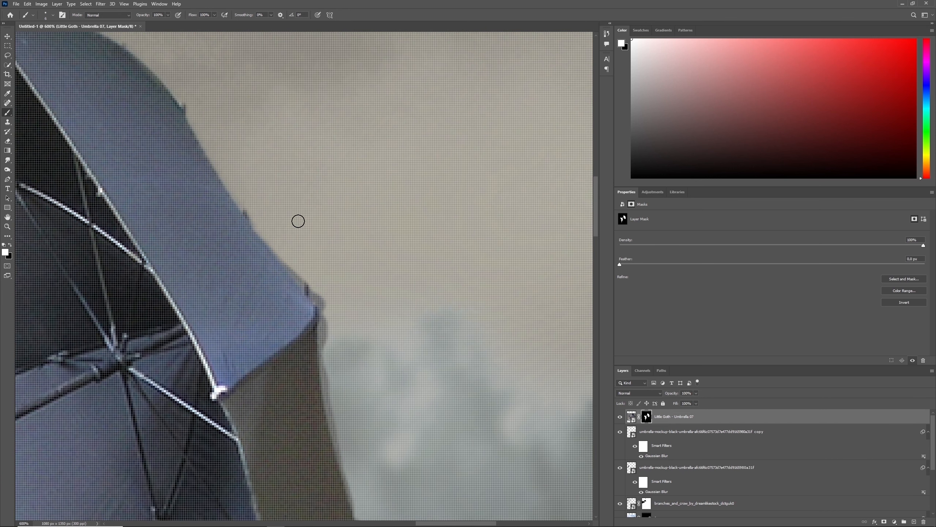
Smooth the umbrella's upper outer edge by masking the bumps and leftover halo with black
{"action": "key", "text": "x"}
{"action": "left_click_drag", "start_coordinate": [190, 101], "coordinate": [187, 109]}
{"action": "mouse_move", "coordinate": [280, 250]}
{"action": "left_mouse_down"}
{"action": "mouse_move", "coordinate": [335, 316]}
{"action": "mouse_move", "coordinate": [324, 333]}
{"action": "mouse_move", "coordinate": [332, 431]}
{"action": "mouse_move", "coordinate": [346, 464]}
{"action": "left_mouse_up"}
{"action": "key", "text": "x"}
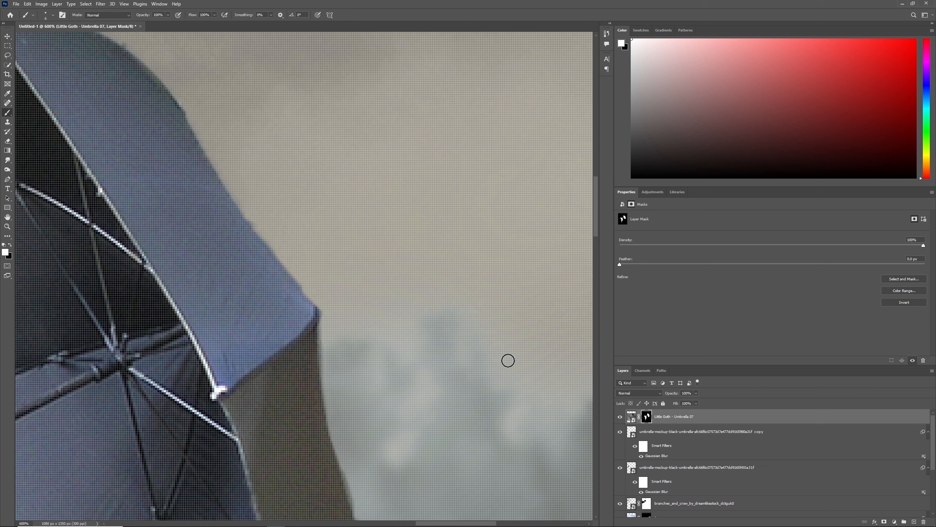
Trim the bulging outer edge of the umbrella's dark rear panel into a smooth curve with black
{"action": "scroll", "coordinate": [599, 251], "scroll_direction": "down", "scroll_amount": 4}
{"action": "scroll", "coordinate": [599, 249], "scroll_direction": "down", "scroll_amount": 6}
{"action": "key", "text": "x"}
{"action": "mouse_move", "coordinate": [358, 61]}
{"action": "left_mouse_down"}
{"action": "mouse_move", "coordinate": [348, 79]}
{"action": "mouse_move", "coordinate": [370, 138]}
{"action": "mouse_move", "coordinate": [381, 216]}
{"action": "left_mouse_up"}
{"action": "left_click_drag", "start_coordinate": [371, 158], "coordinate": [367, 223]}
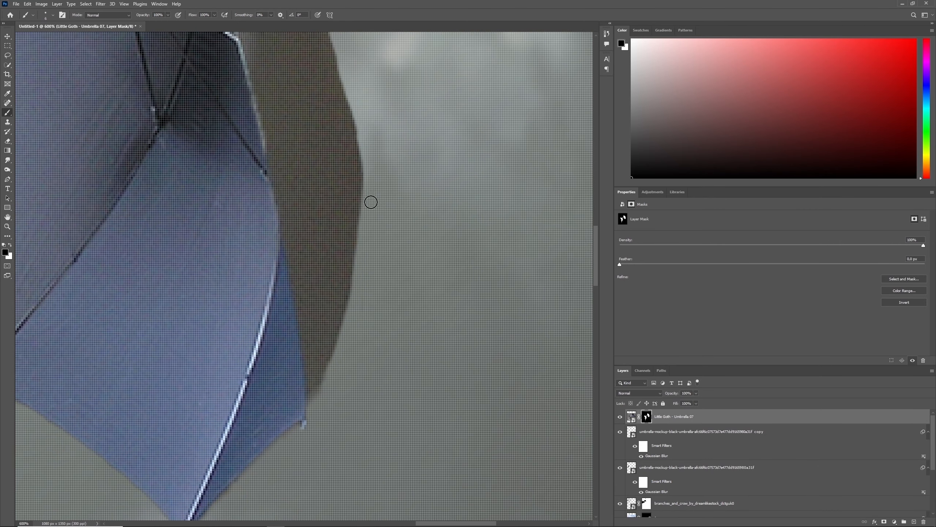
Refine the lower end of the umbrella's dark rear panel on the mask, alternating white and black, and fit the whole image in view
{"action": "key", "text": "x"}
{"action": "mouse_move", "coordinate": [295, 414]}
{"action": "left_mouse_down"}
{"action": "mouse_move", "coordinate": [336, 335]}
{"action": "mouse_move", "coordinate": [324, 382]}
{"action": "left_mouse_up"}
{"action": "key", "text": "x"}
{"action": "left_click_drag", "start_coordinate": [347, 323], "coordinate": [313, 412]}
{"action": "key", "text": "x"}
{"action": "left_click_drag", "start_coordinate": [340, 300], "coordinate": [308, 413]}
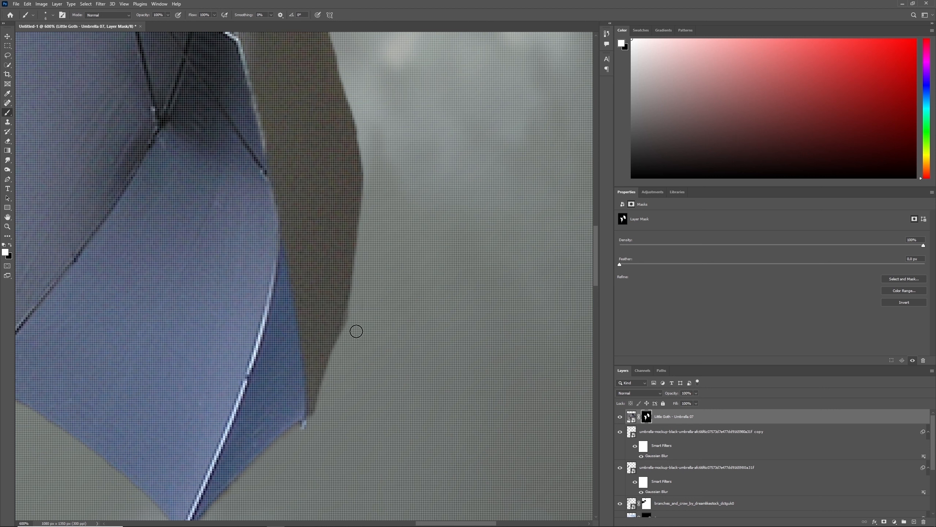
{"action": "key", "text": "x"}
{"action": "left_click_drag", "start_coordinate": [347, 328], "coordinate": [352, 310]}
{"action": "key", "text": "z"}
{"action": "left_click", "coordinate": [220, 14]}
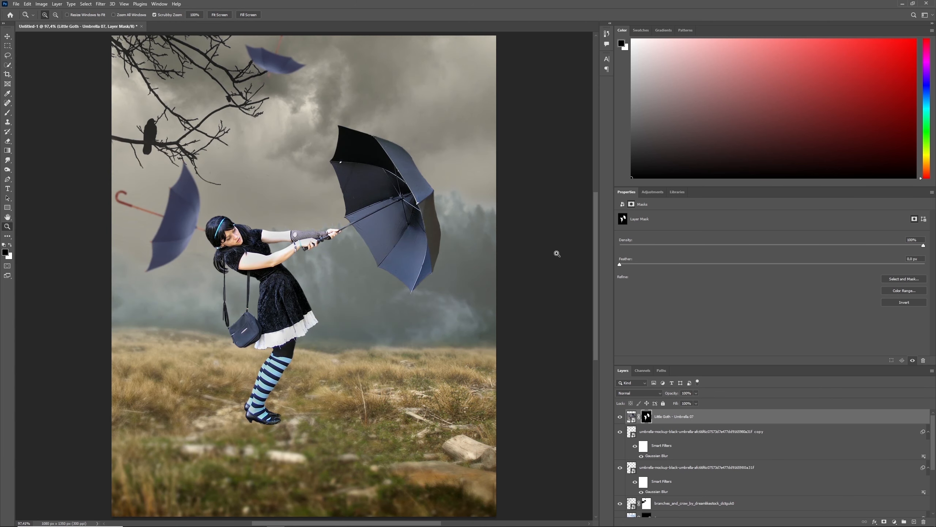
Switch back to the Brush tool
{"action": "left_click", "coordinate": [33, 15]}
{"action": "left_click", "coordinate": [33, 15]}
{"action": "left_click", "coordinate": [7, 113]}
{"action": "left_click", "coordinate": [34, 15]}
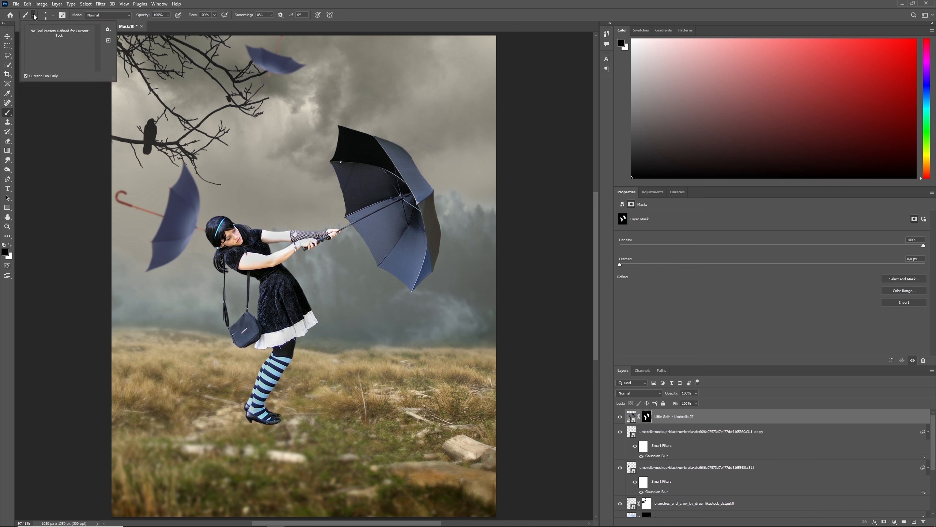
{"action": "left_click", "coordinate": [24, 15]}
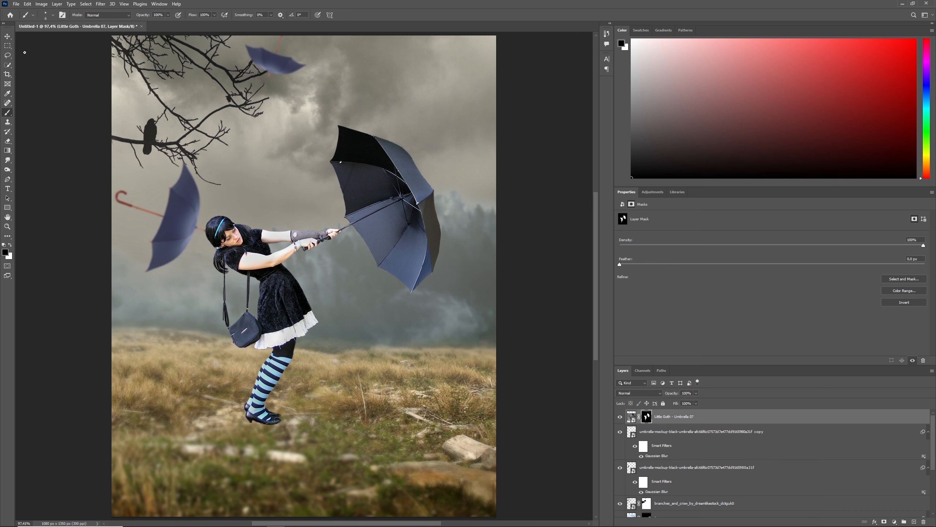
{"action": "left_click", "coordinate": [25, 14]}
{"action": "left_click_drag", "start_coordinate": [115, 83], "coordinate": [171, 158]}
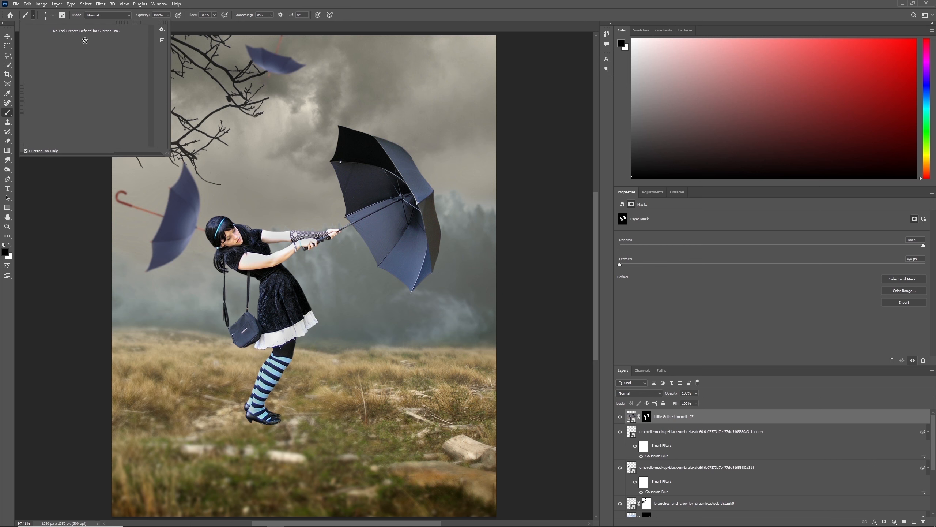
{"action": "left_click", "coordinate": [31, 15]}
Choose the 441 px flock-of-birds brush 510914.jpeg from the bird brushes group
{"action": "left_click", "coordinate": [54, 15]}
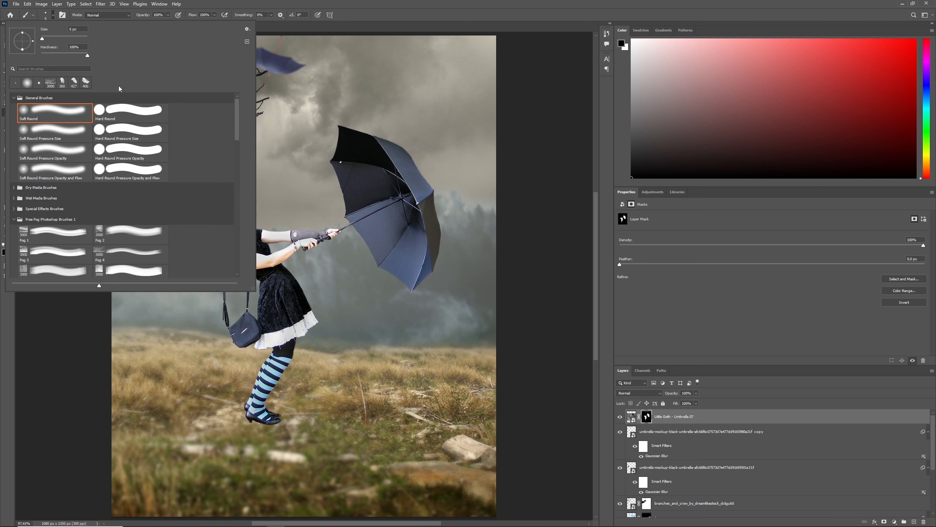
{"action": "scroll", "coordinate": [242, 118], "scroll_direction": "down", "scroll_amount": 5}
{"action": "scroll", "coordinate": [250, 110], "scroll_direction": "up", "scroll_amount": 5}
{"action": "scroll", "coordinate": [252, 111], "scroll_direction": "down", "scroll_amount": 6}
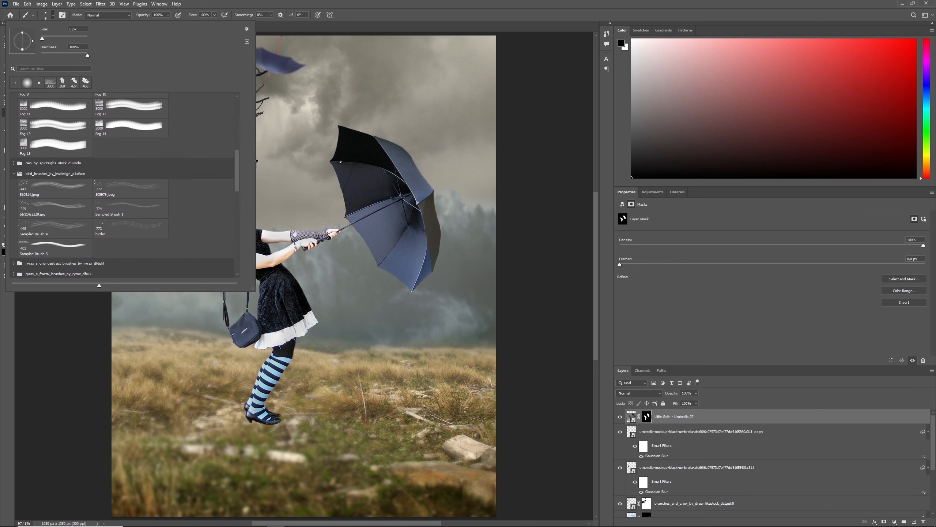
{"action": "left_click", "coordinate": [74, 190]}
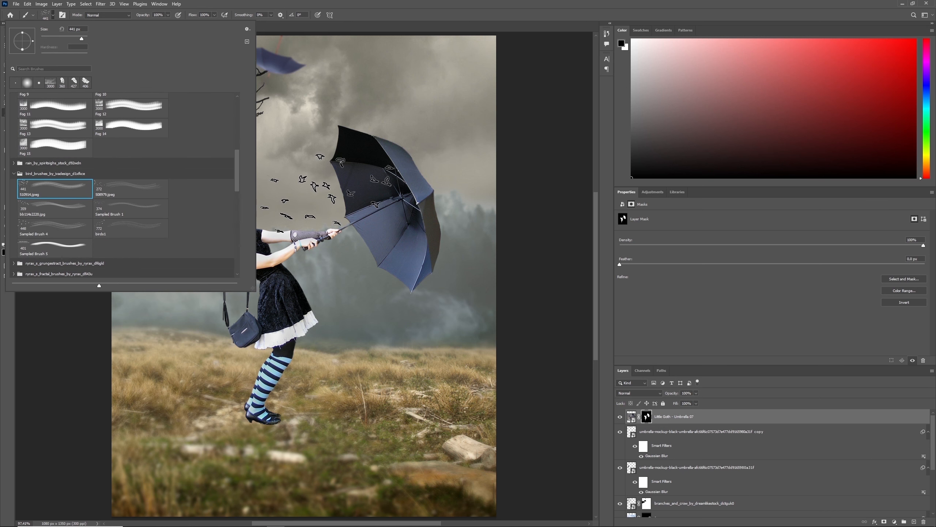
{"action": "key", "text": "Return"}
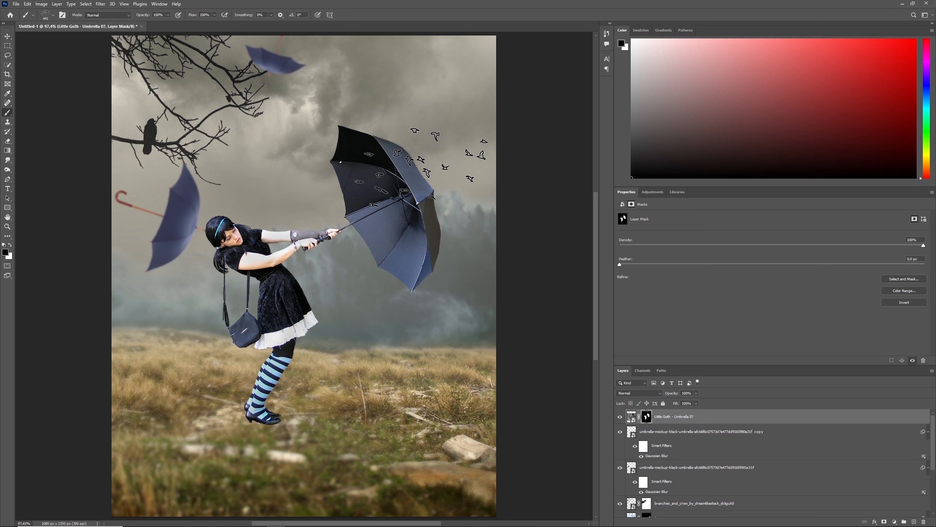
Rotate the bird brush tip to -24° and stamp bird shapes out of the umbrella's upper panels on the layer mask
{"action": "left_click", "coordinate": [52, 15]}
{"action": "left_click_drag", "start_coordinate": [33, 46], "coordinate": [32, 46]}
{"action": "key", "text": "Return"}
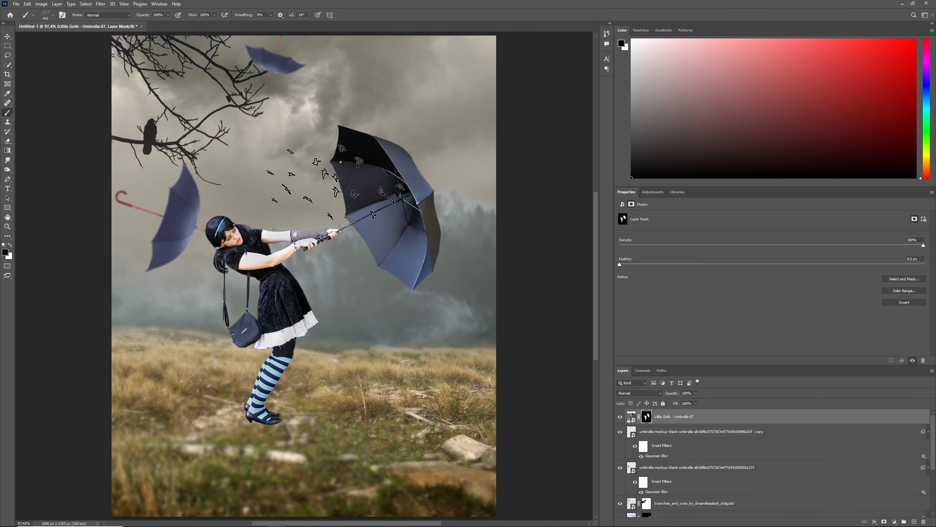
{"action": "left_click", "coordinate": [334, 185]}
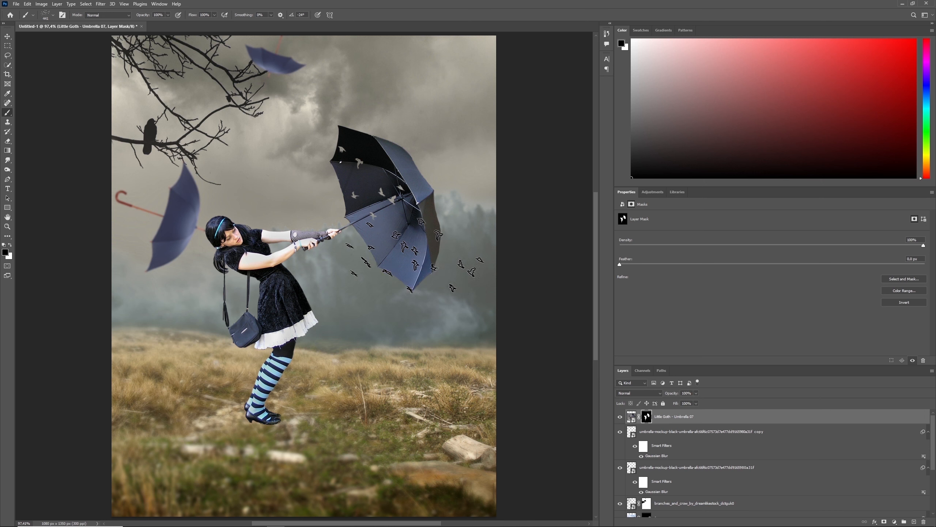
Rotate the bird brush tip further clockwise and stamp bird shapes out of the umbrella's lower panels on the mask
{"action": "left_click", "coordinate": [34, 15]}
{"action": "left_click", "coordinate": [35, 17]}
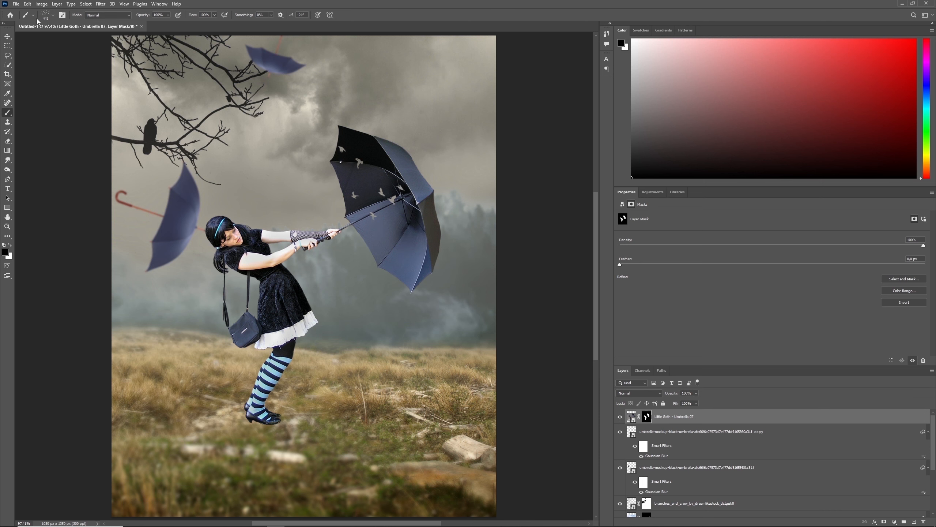
{"action": "left_click", "coordinate": [54, 15]}
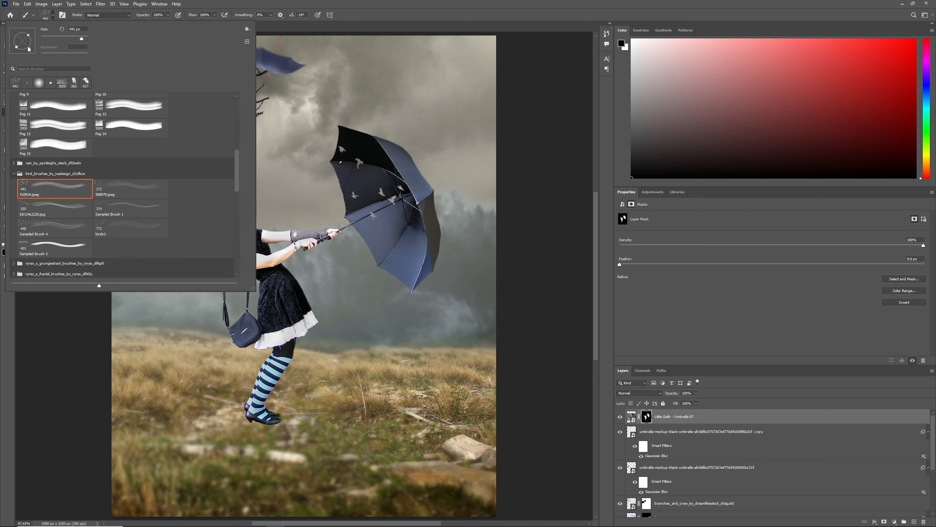
{"action": "left_click", "coordinate": [375, 258]}
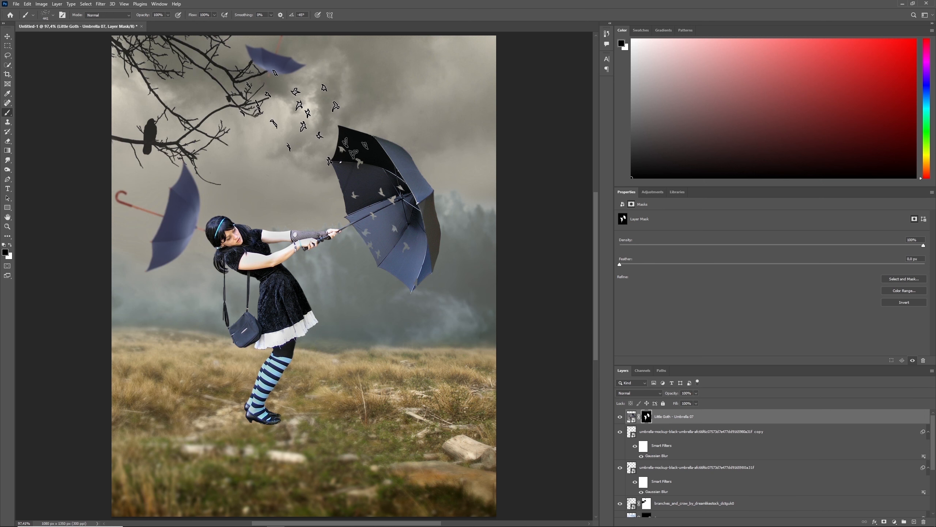
Add a new layer and try stamping a black bird flock over the sky above the woman, enlarging the brush to 600 px
{"action": "left_click", "coordinate": [914, 522]}
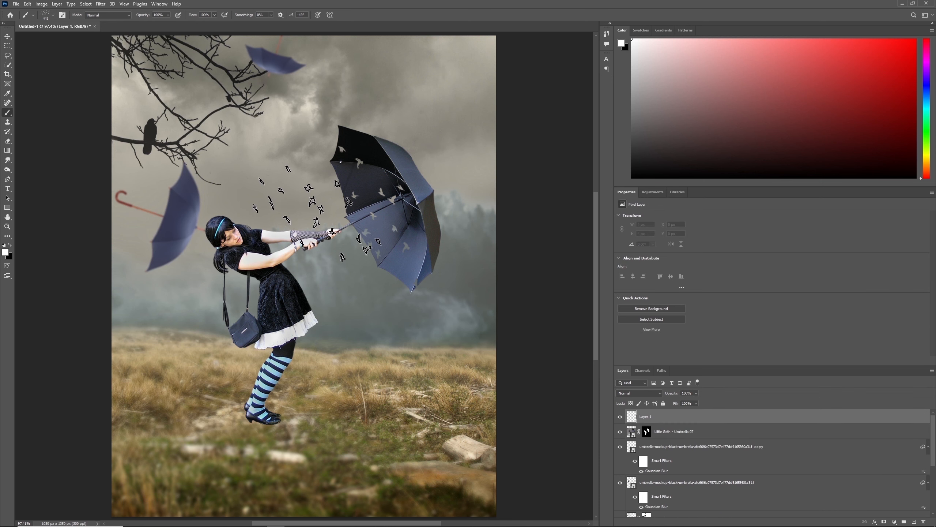
{"action": "key", "text": "x"}
{"action": "left_click", "coordinate": [290, 147]}
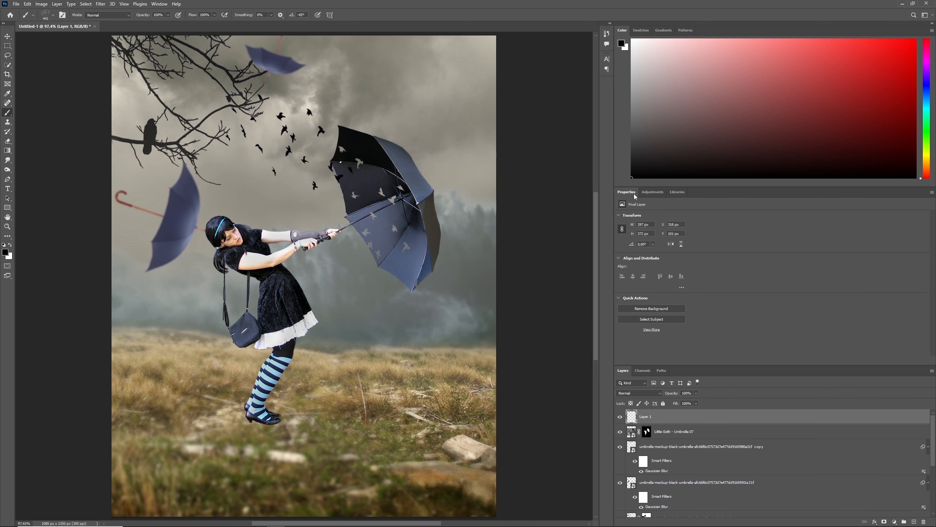
{"action": "key", "text": "ctrl+z"}
{"action": "key", "text": "bracketright"}
{"action": "key", "text": "bracketright"}
{"action": "key", "text": "bracketright"}
{"action": "left_click", "coordinate": [291, 136]}
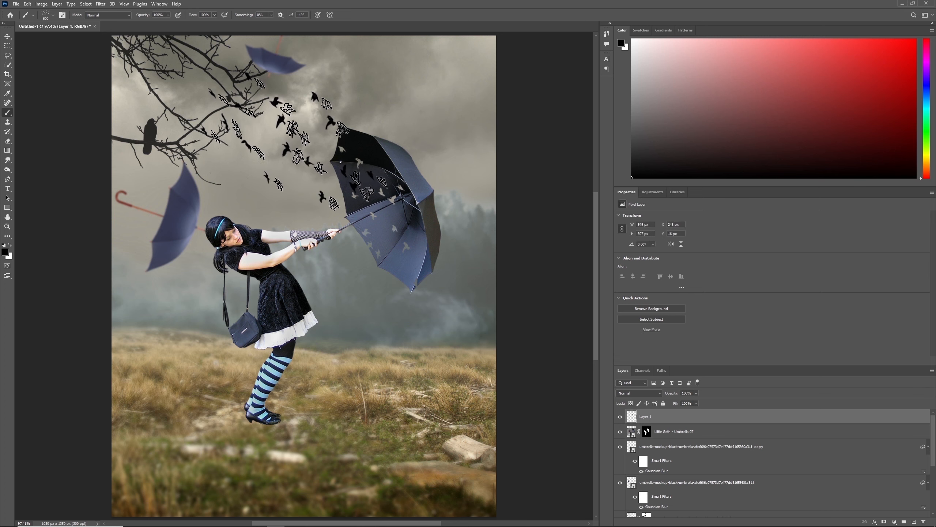
Set the bird brush angle to 3° and stamp a black 600 px flock across the sky beside the umbrella
{"action": "left_click", "coordinate": [53, 15]}
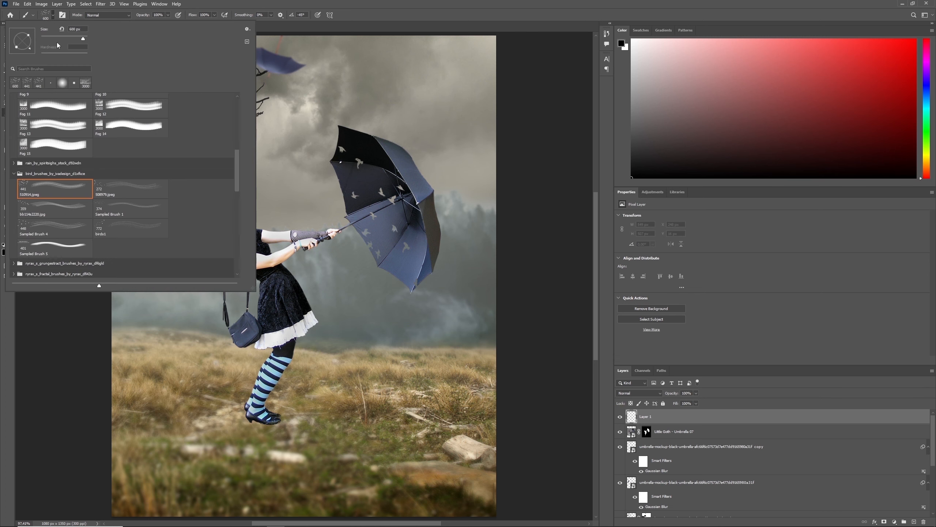
{"action": "key", "text": "Return"}
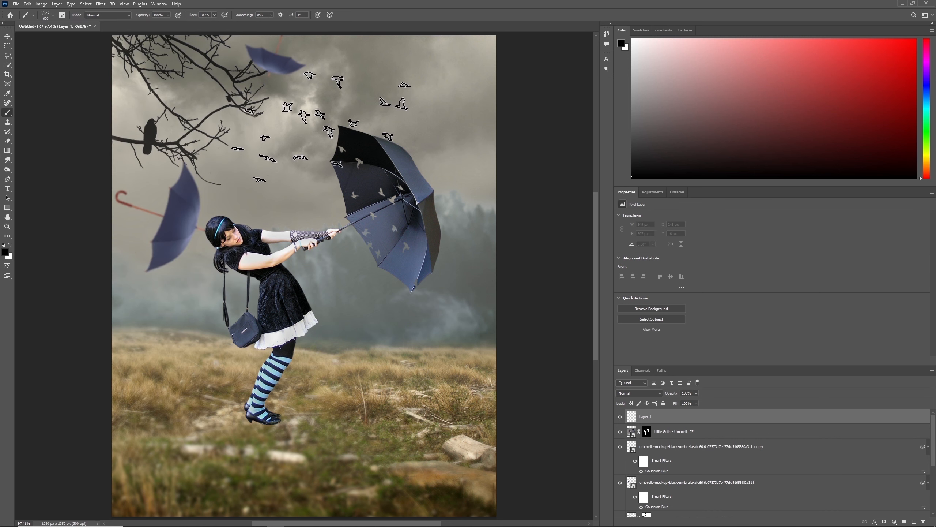
{"action": "left_click", "coordinate": [312, 133]}
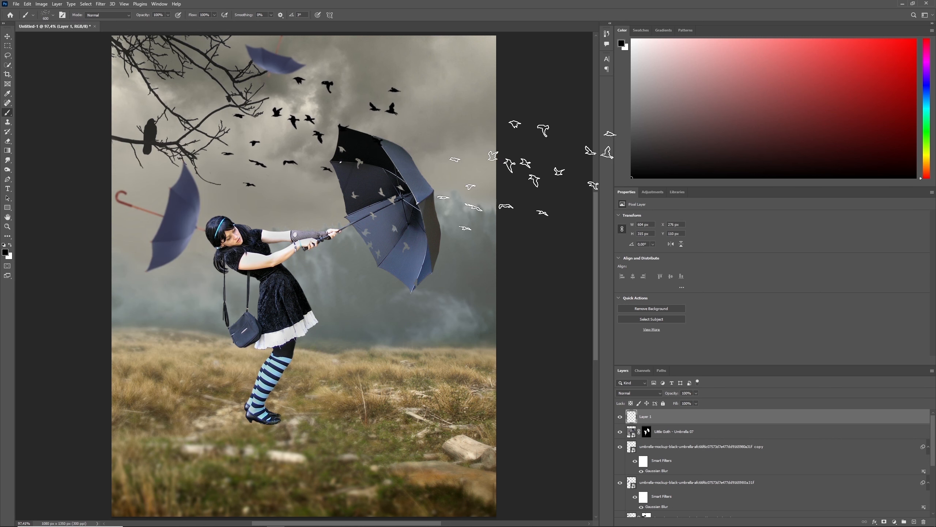
Move the woman and her umbrella up and to the right within the scene
{"action": "left_click", "coordinate": [639, 434]}
{"action": "key", "text": "ctrl+t"}
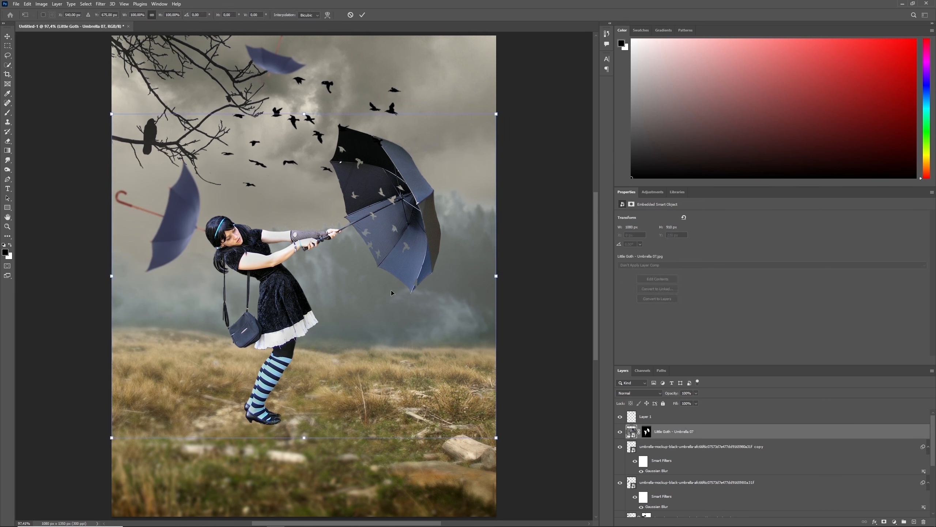
{"action": "mouse_move", "coordinate": [377, 240]}
{"action": "left_mouse_down"}
{"action": "mouse_move", "coordinate": [403, 218]}
{"action": "mouse_move", "coordinate": [422, 221]}
{"action": "mouse_move", "coordinate": [412, 221]}
{"action": "left_mouse_up"}
{"action": "left_click", "coordinate": [362, 15]}
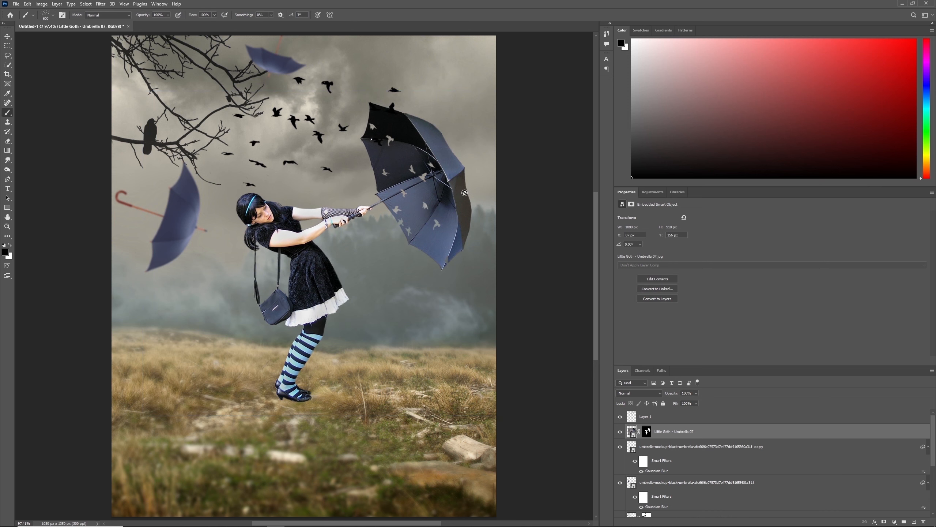
Rename the new bird layer as birds
{"action": "double_click", "coordinate": [645, 416]}
{"action": "type", "text": "birds"}
{"action": "key", "text": "Return"}
Choose the recently used, rotated 441 px bird brush and return to the Brush tool
{"action": "left_click", "coordinate": [53, 15]}
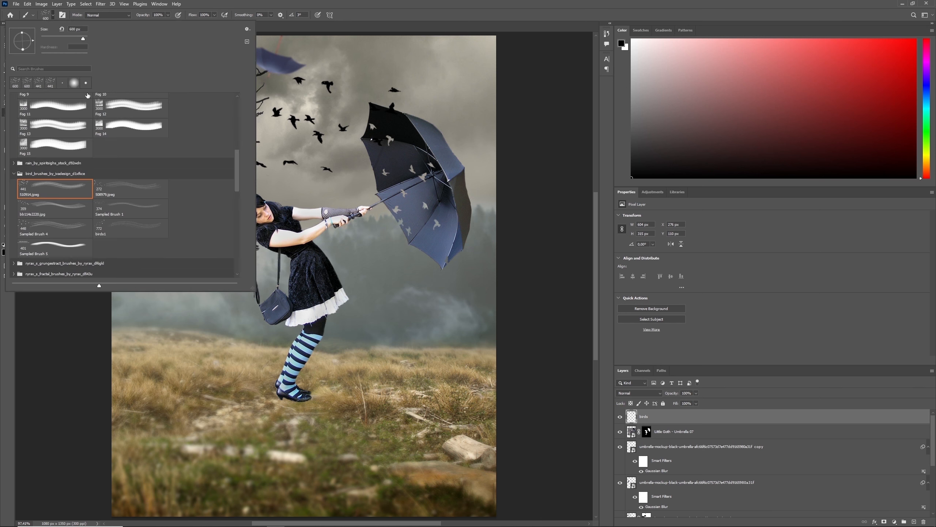
{"action": "left_click", "coordinate": [51, 83]}
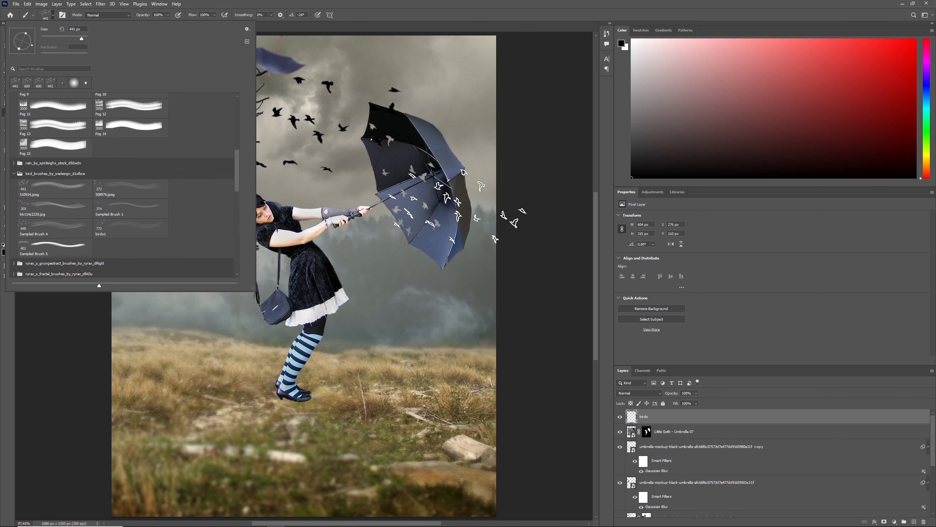
{"action": "key", "text": "p"}
{"action": "left_click", "coordinate": [7, 113]}
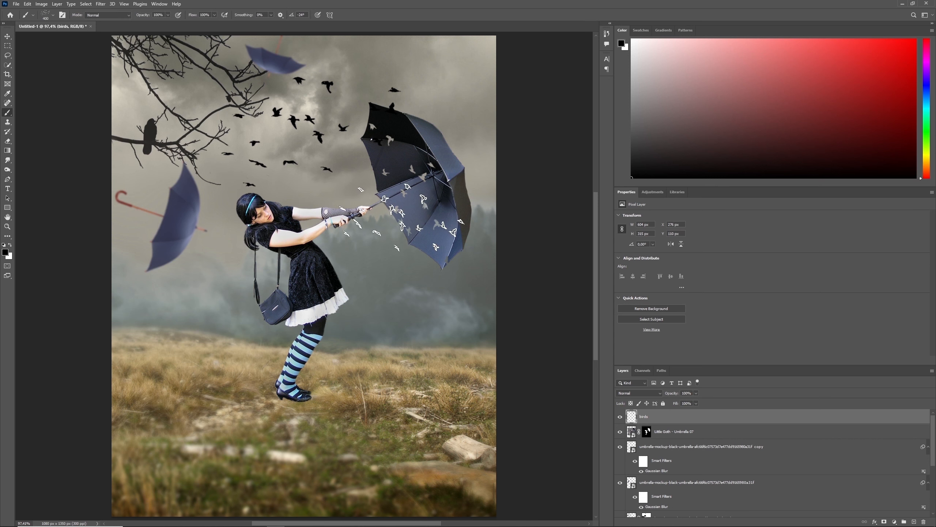
Try a small black flock beside the umbrella's outer edge, then delete the whole birds layer
{"action": "left_click", "coordinate": [475, 187]}
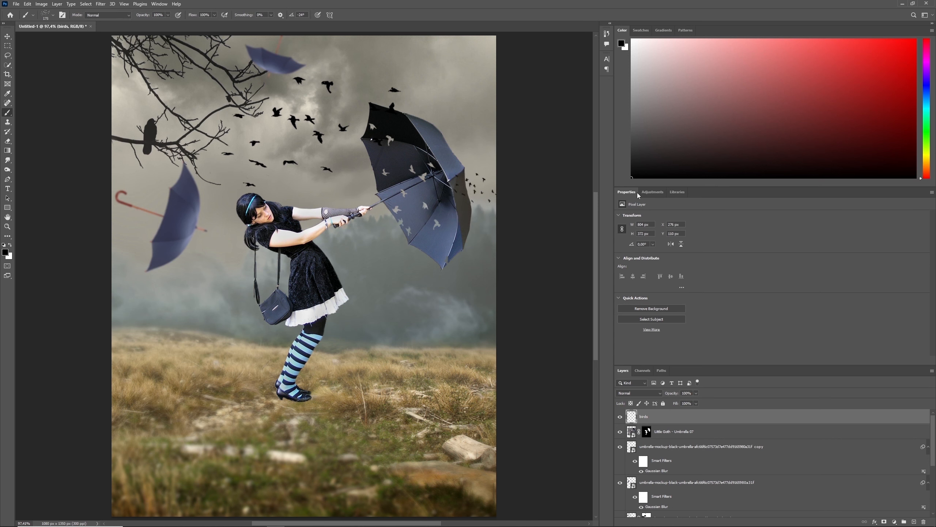
{"action": "left_click", "coordinate": [923, 521]}
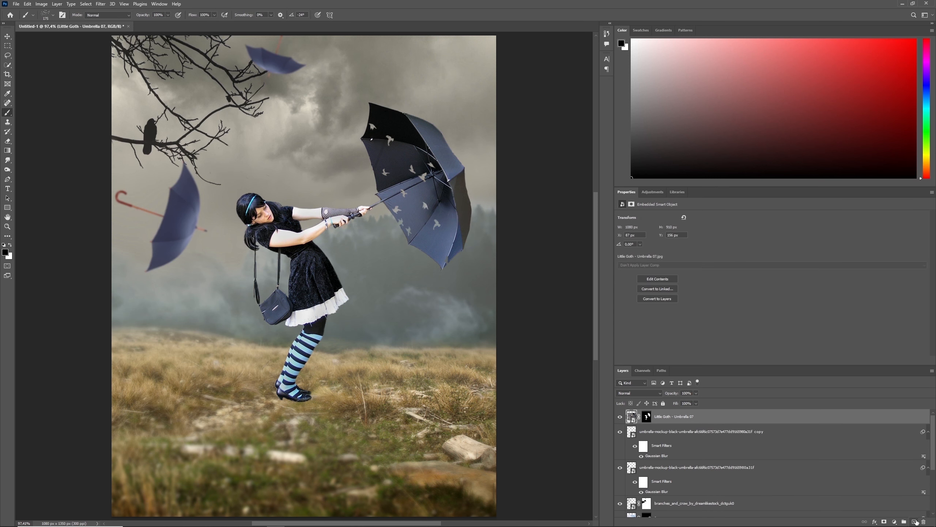
Add a new layer, sample the umbrella's dark rear panel colour and stamp a small flock just outside that panel
{"action": "left_click", "coordinate": [915, 522]}
{"action": "left_click", "coordinate": [7, 93]}
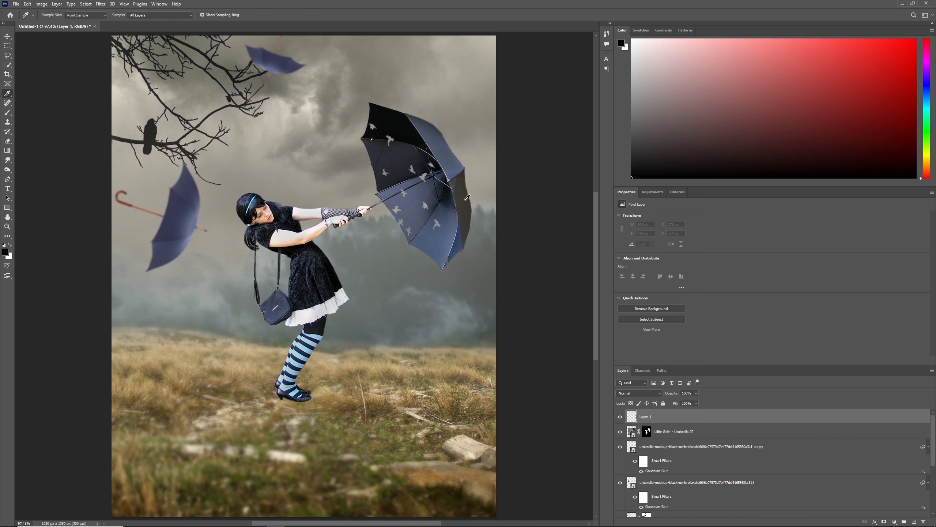
{"action": "left_click", "coordinate": [466, 199]}
{"action": "left_click", "coordinate": [8, 114]}
{"action": "left_click", "coordinate": [470, 191]}
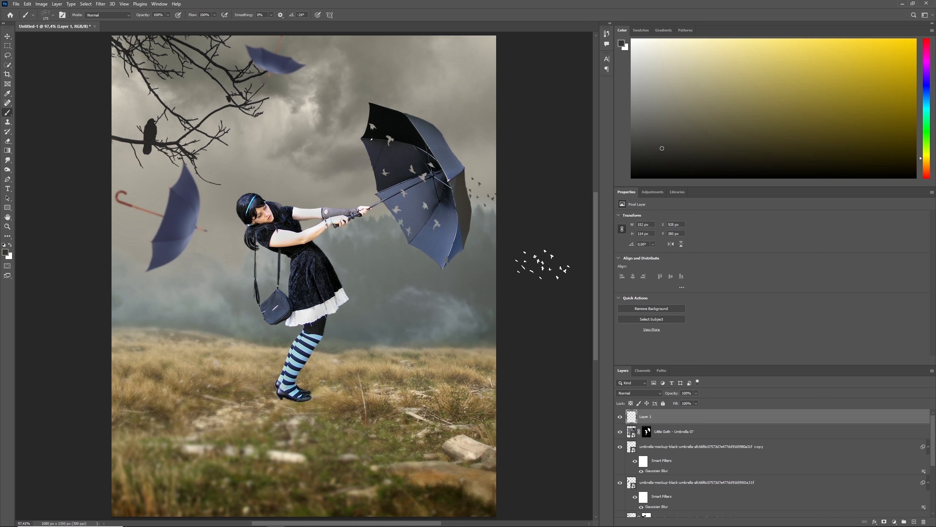
Sample the blue-grey of the umbrella's upper outer panel and stamp a small flock of that colour beside it
{"action": "left_click", "coordinate": [7, 93]}
{"action": "left_click", "coordinate": [447, 144]}
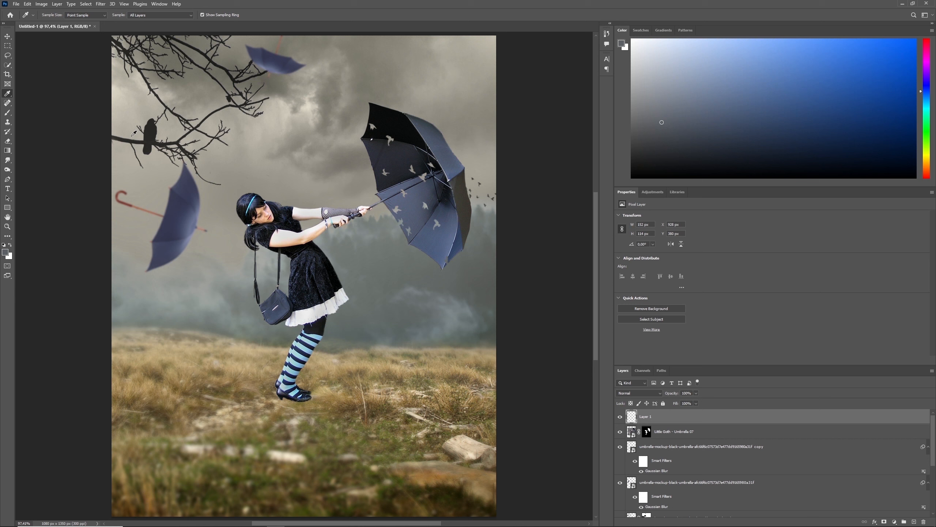
{"action": "left_click", "coordinate": [7, 113]}
{"action": "left_click", "coordinate": [455, 142]}
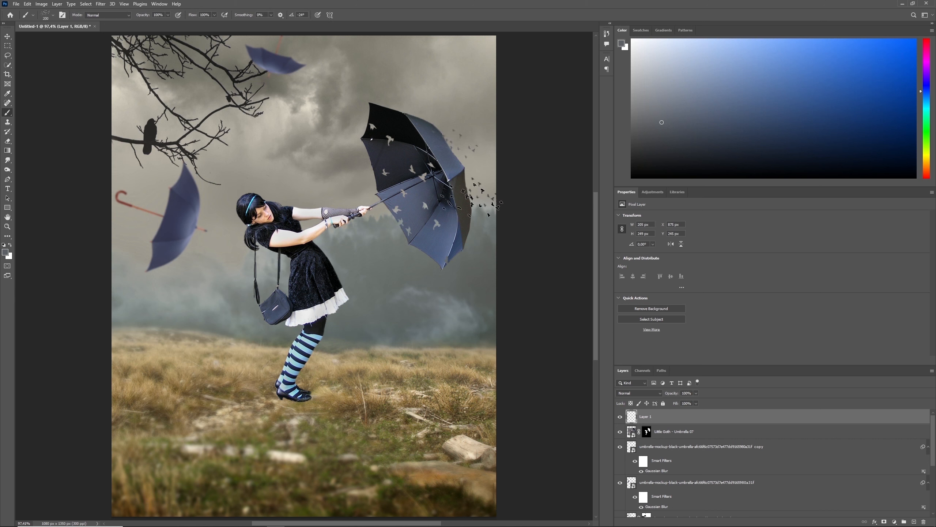
Enlarge the bird brush to 400 px and stamp bigger blue-grey birds beside the umbrella's upper outer edge
{"action": "key", "text": "bracketright"}
{"action": "key", "text": "bracketright"}
{"action": "key", "text": "bracketright"}
{"action": "key", "text": "bracketright"}
{"action": "key", "text": "bracketright"}
{"action": "key", "text": "bracketright"}
{"action": "left_click", "coordinate": [471, 151]}
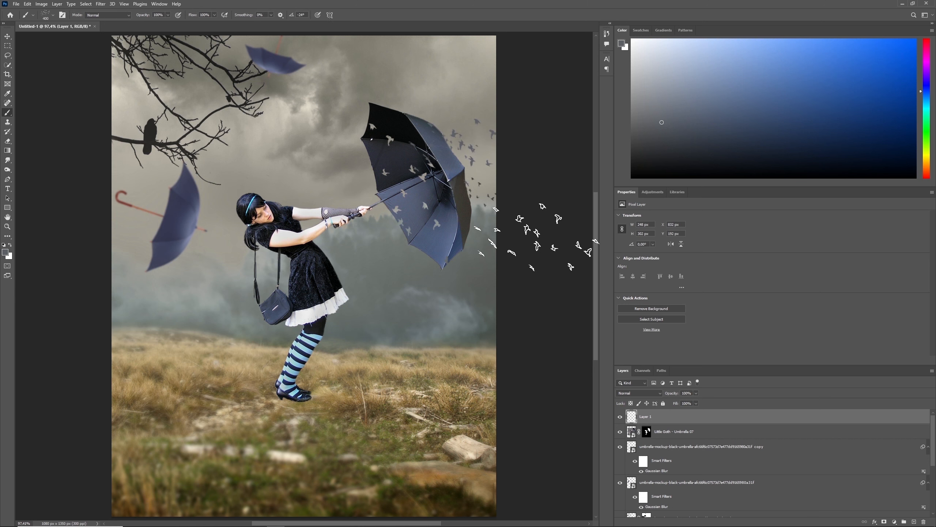
Sample the umbrella's near-black inner panel and stamp a 600 px dark flock across the sky above the woman
{"action": "left_click", "coordinate": [7, 93]}
{"action": "left_click", "coordinate": [375, 143]}
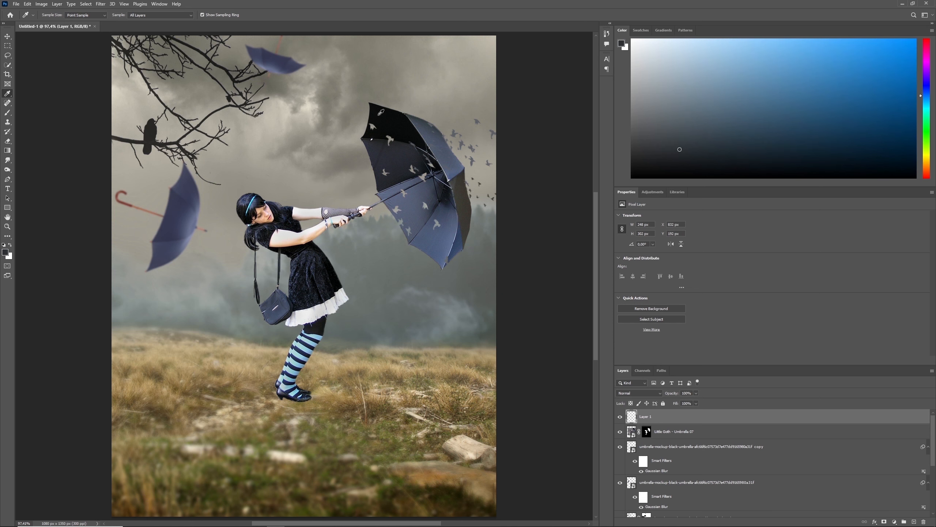
{"action": "left_click", "coordinate": [381, 112]}
{"action": "key", "text": "b"}
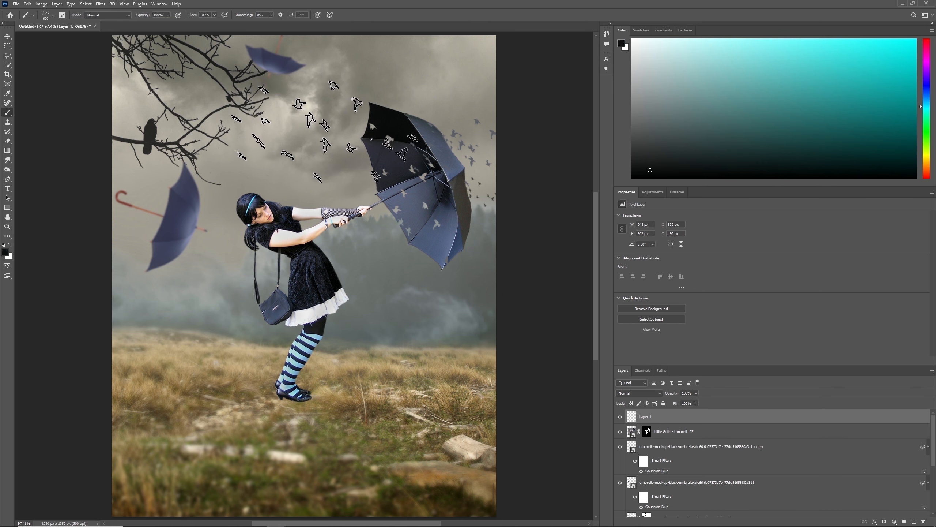
{"action": "left_click", "coordinate": [306, 131]}
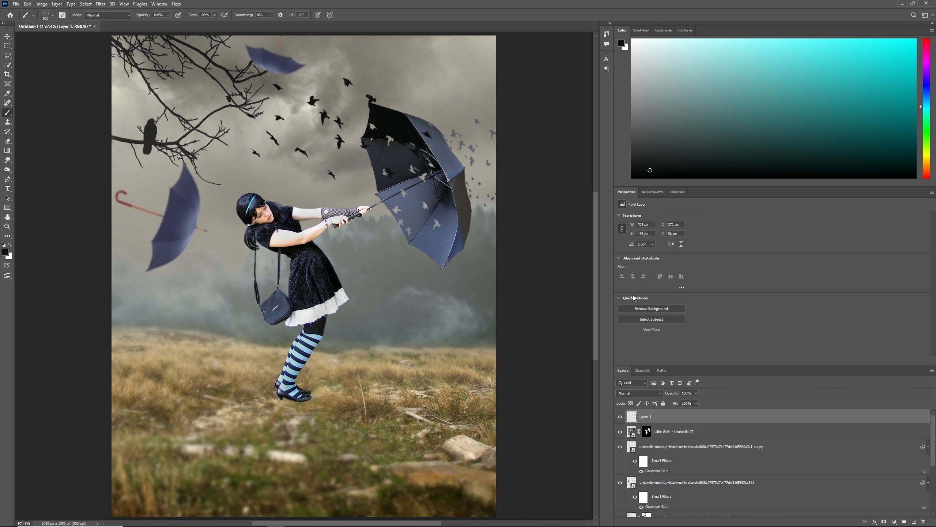
On the woman layer's mask, shrink the bird brush and stamp small bird shapes out of the umbrella's dark rear panel
{"action": "left_click", "coordinate": [650, 433]}
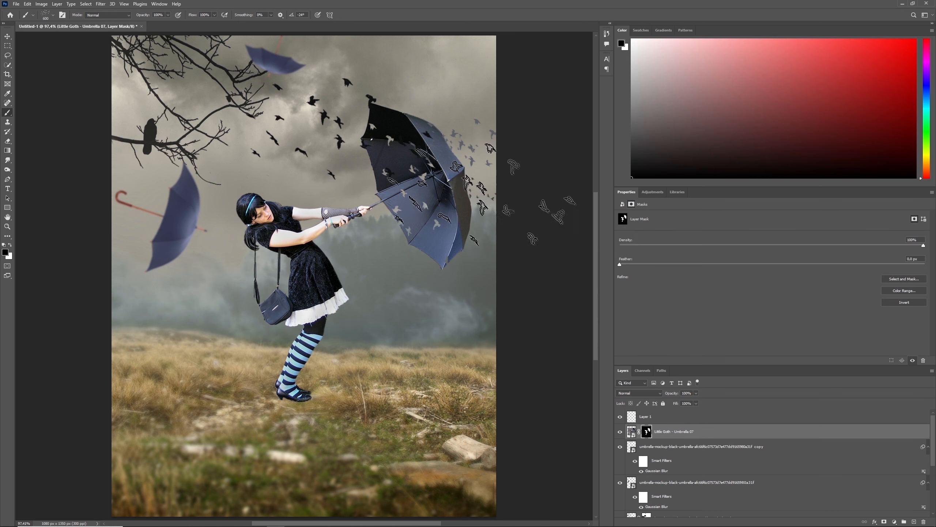
{"action": "key", "text": "bracketleft"}
{"action": "key", "text": "bracketleft"}
{"action": "key", "text": "bracketleft"}
{"action": "key", "text": "bracketleft"}
{"action": "key", "text": "bracketleft"}
{"action": "key", "text": "bracketleft"}
{"action": "key", "text": "bracketleft"}
{"action": "key", "text": "bracketleft"}
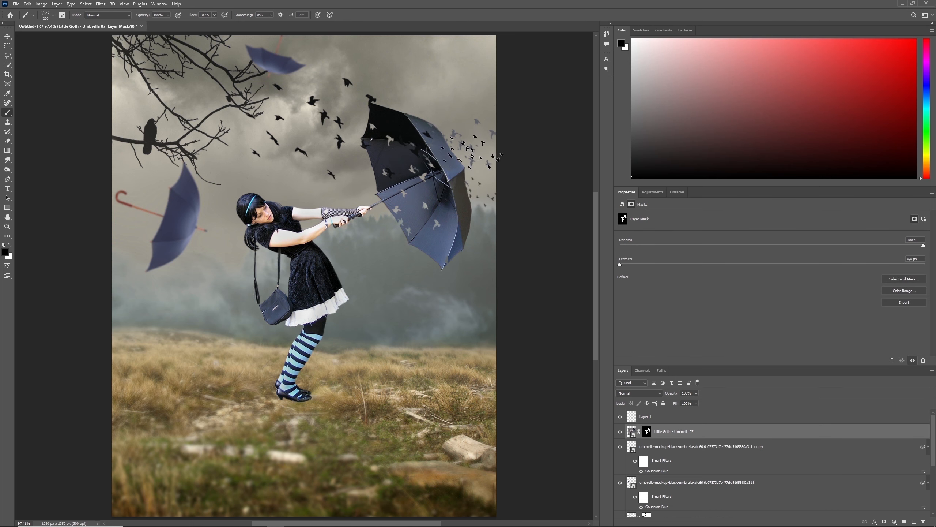
{"action": "left_click", "coordinate": [466, 196]}
{"action": "key", "text": "bracketleft"}
{"action": "key", "text": "bracketleft"}
{"action": "left_click", "coordinate": [467, 211]}
Enlarge the bird brush again and cut more bird shapes out of the umbrella's upper panels on the mask
{"action": "key", "text": "bracketright"}
{"action": "key", "text": "bracketright"}
{"action": "key", "text": "bracketright"}
{"action": "key", "text": "bracketright"}
{"action": "key", "text": "bracketright"}
{"action": "key", "text": "bracketright"}
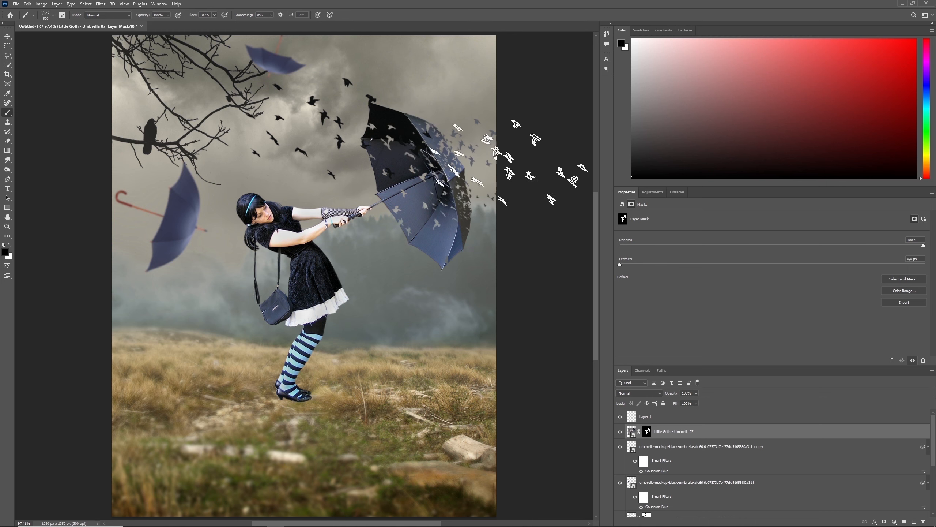
{"action": "key", "text": "bracketright"}
{"action": "key", "text": "bracketright"}
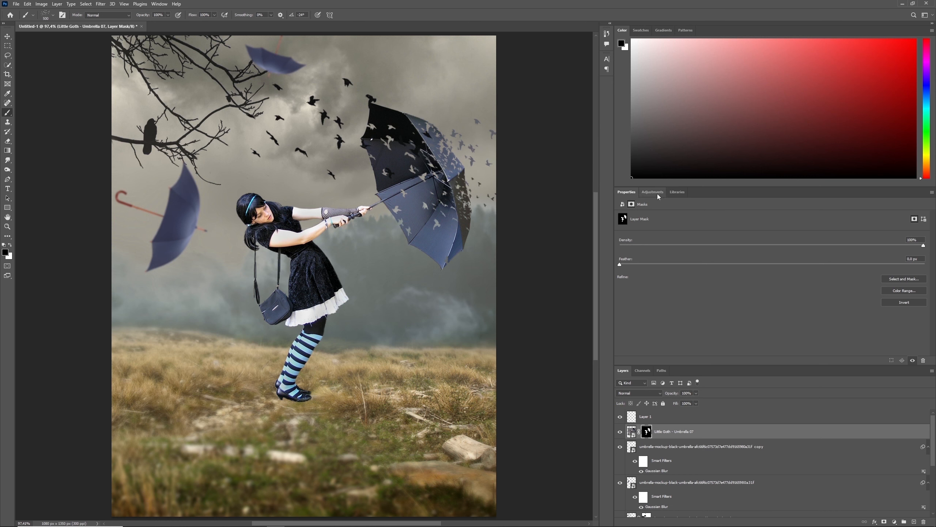
Rename Layer 1 as birds and convert it to a smart object
{"action": "double_click", "coordinate": [645, 416]}
{"action": "type", "text": "birds"}
{"action": "key", "text": "Return"}
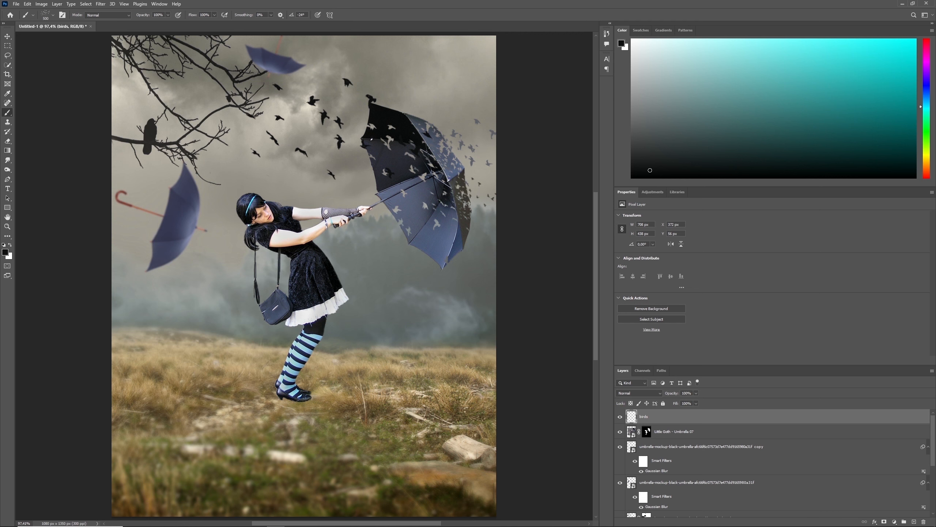
{"action": "right_click", "coordinate": [649, 418]}
{"action": "left_click", "coordinate": [675, 212]}
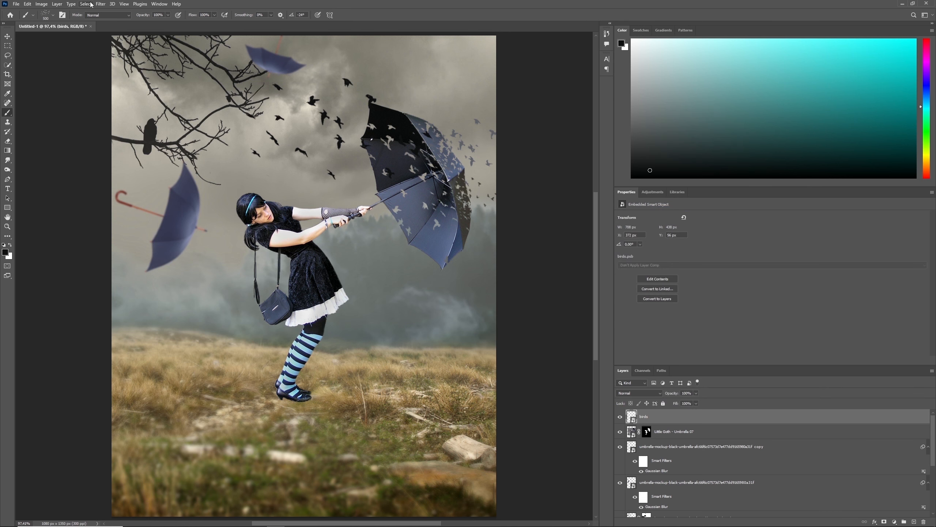
Apply a Motion Blur to the birds layer with a 0° angle and a distance of 10 pixels
{"action": "left_click", "coordinate": [100, 3]}
{"action": "mouse_move", "coordinate": [110, 97]}
{"action": "left_click", "coordinate": [206, 139]}
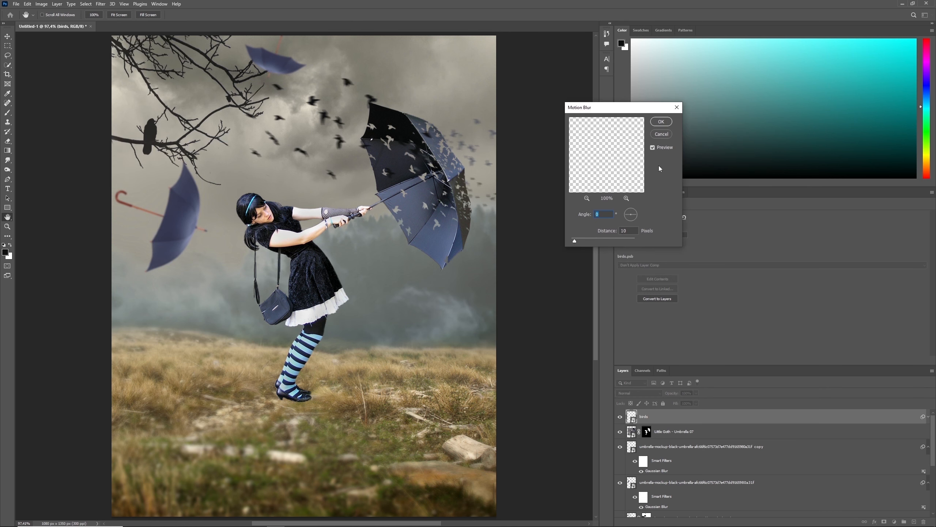
{"action": "left_click", "coordinate": [662, 122]}
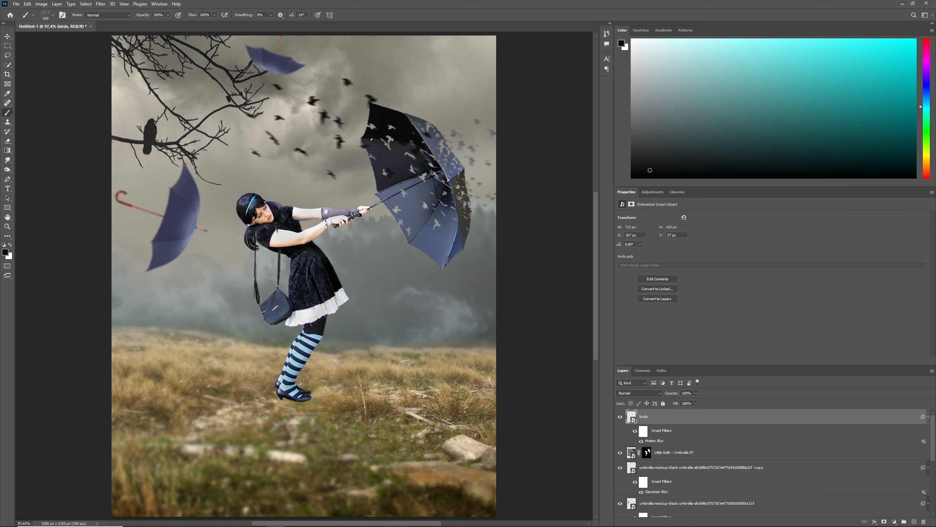
Place the bench image and scale it to about 29.6%, positioning it in the left foreground, partly outside the canvas
{"action": "left_click_drag", "start_coordinate": [167, 339], "coordinate": [167, 343]}
{"action": "left_click_drag", "start_coordinate": [416, 256], "coordinate": [273, 370]}
{"action": "left_click_drag", "start_coordinate": [353, 236], "coordinate": [332, 246]}
{"action": "mouse_move", "coordinate": [285, 311]}
{"action": "left_mouse_down"}
{"action": "mouse_move", "coordinate": [300, 311]}
{"action": "mouse_move", "coordinate": [292, 324]}
{"action": "mouse_move", "coordinate": [276, 319]}
{"action": "left_mouse_up"}
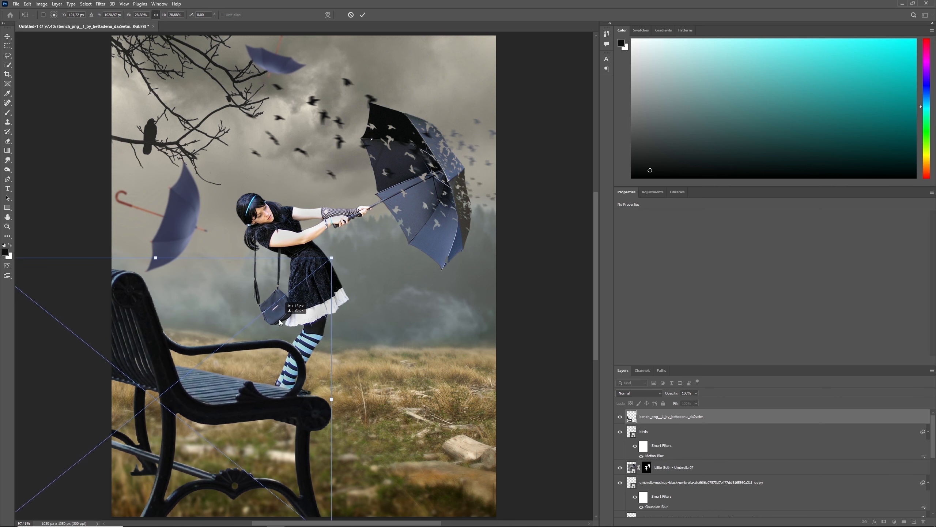
{"action": "left_click_drag", "start_coordinate": [336, 261], "coordinate": [340, 256]}
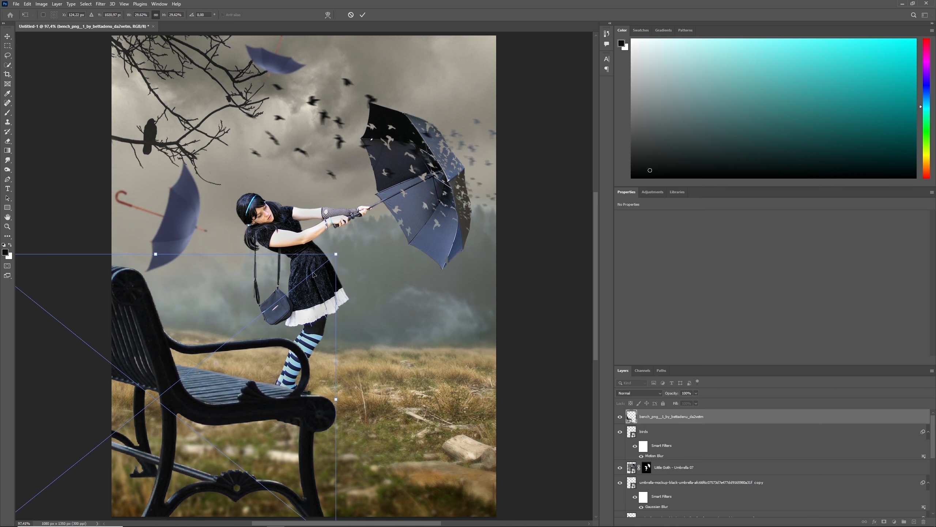
{"action": "left_click", "coordinate": [363, 15]}
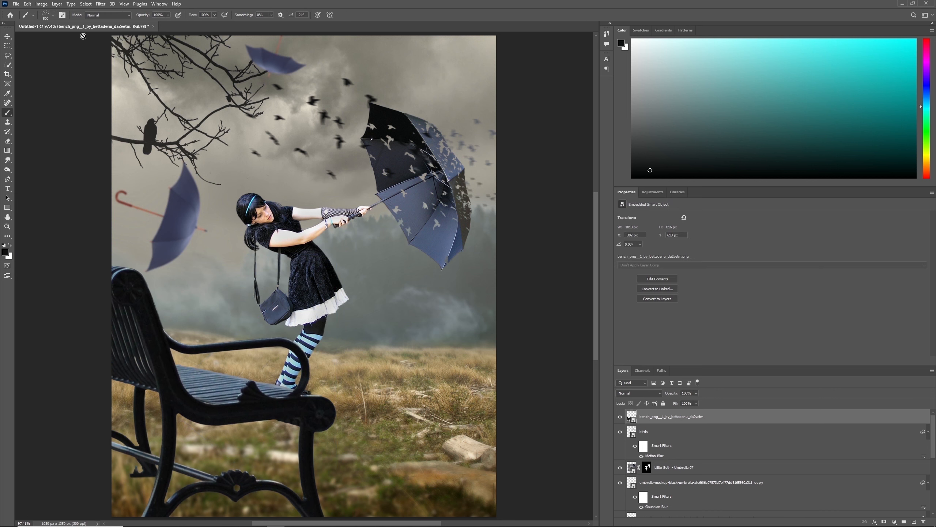
Apply a Gaussian Blur with a radius of 2 pixels to the bench layer
{"action": "left_click", "coordinate": [100, 3]}
{"action": "mouse_move", "coordinate": [115, 100]}
{"action": "left_click", "coordinate": [208, 126]}
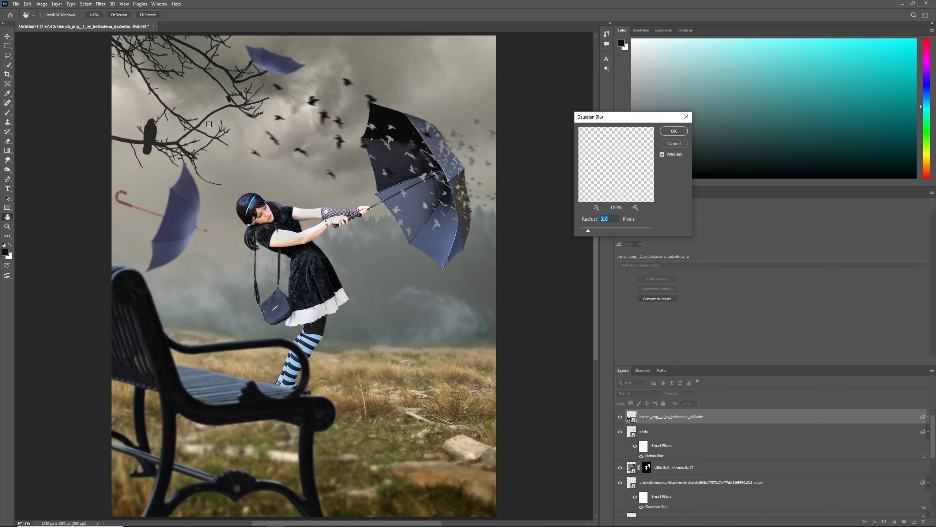
{"action": "key", "text": "Return"}
On the bench's filter mask, paint black with a small soft round brush to remove the blur from the seat and front armrest
{"action": "left_click", "coordinate": [643, 430]}
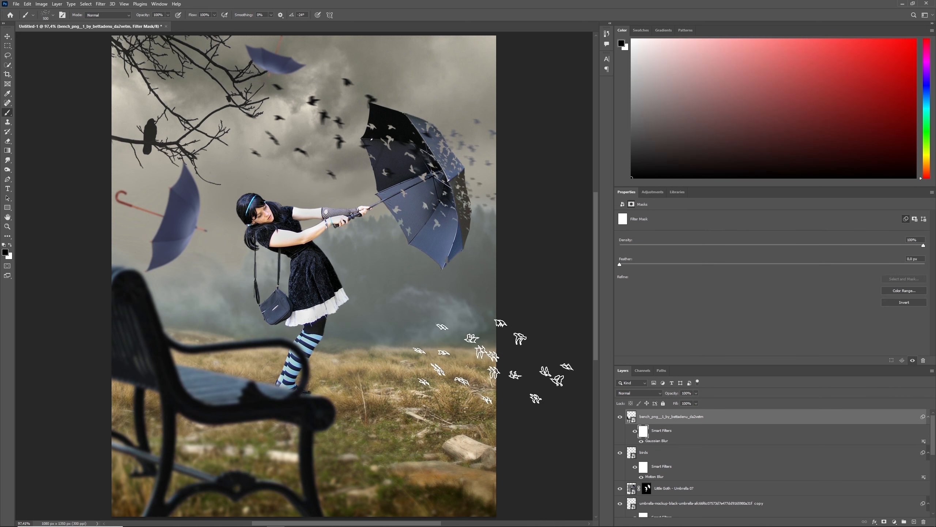
{"action": "left_click", "coordinate": [45, 15]}
{"action": "left_click_drag", "start_coordinate": [237, 159], "coordinate": [237, 95]}
{"action": "double_click", "coordinate": [45, 107]}
{"action": "key", "text": "bracketleft"}
{"action": "key", "text": "bracketleft"}
{"action": "key", "text": "bracketleft"}
{"action": "key", "text": "bracketleft"}
{"action": "key", "text": "bracketleft"}
{"action": "key", "text": "bracketleft"}
{"action": "key", "text": "bracketleft"}
{"action": "key", "text": "bracketleft"}
{"action": "mouse_move", "coordinate": [214, 381]}
{"action": "left_mouse_down"}
{"action": "mouse_move", "coordinate": [236, 373]}
{"action": "mouse_move", "coordinate": [295, 380]}
{"action": "left_mouse_up"}
{"action": "key", "text": "bracketright"}
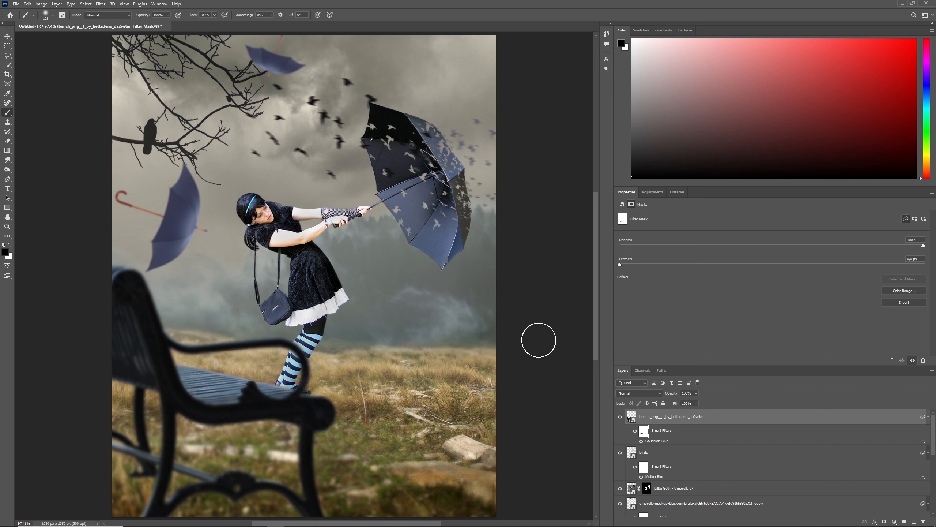
{"action": "mouse_move", "coordinate": [281, 339]}
{"action": "left_mouse_down"}
{"action": "mouse_move", "coordinate": [216, 338]}
{"action": "mouse_move", "coordinate": [357, 369]}
{"action": "left_mouse_up"}
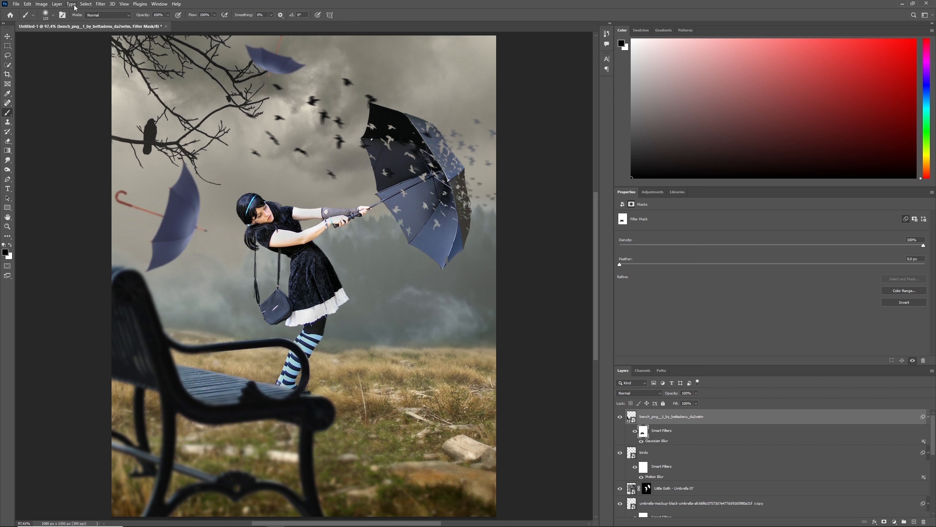
Switch to white and paint on the bench's filter mask to restore the blur along the front of the seat and armrest
{"action": "key", "text": "x"}
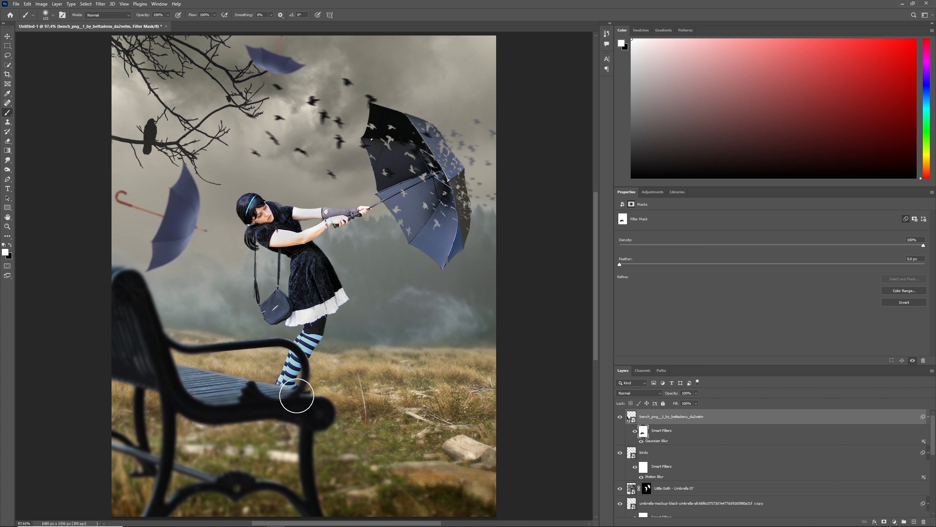
{"action": "left_click_drag", "start_coordinate": [297, 395], "coordinate": [236, 342]}
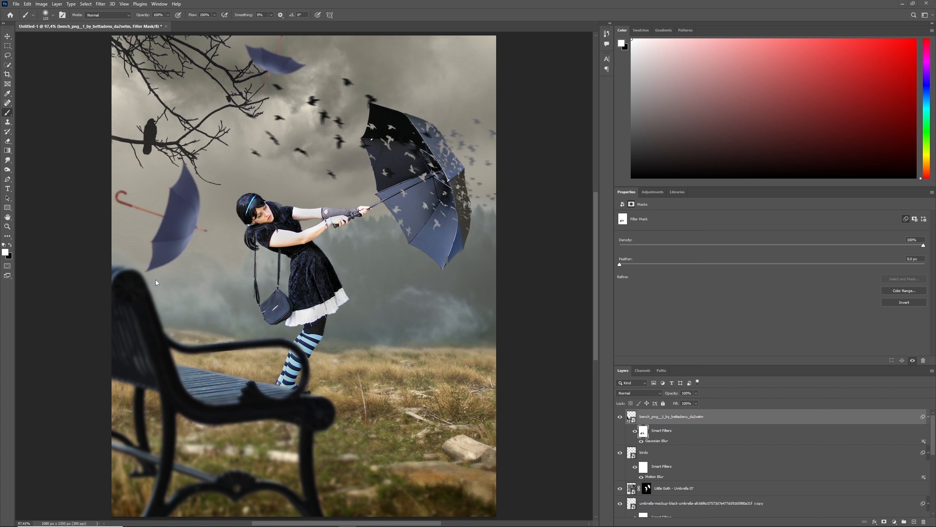
{"action": "key", "text": "x"}
Add a black-to-transparent gradient fill layer as a vignette, using the radial style, reversed, at 125% scale
{"action": "left_click", "coordinate": [895, 521]}
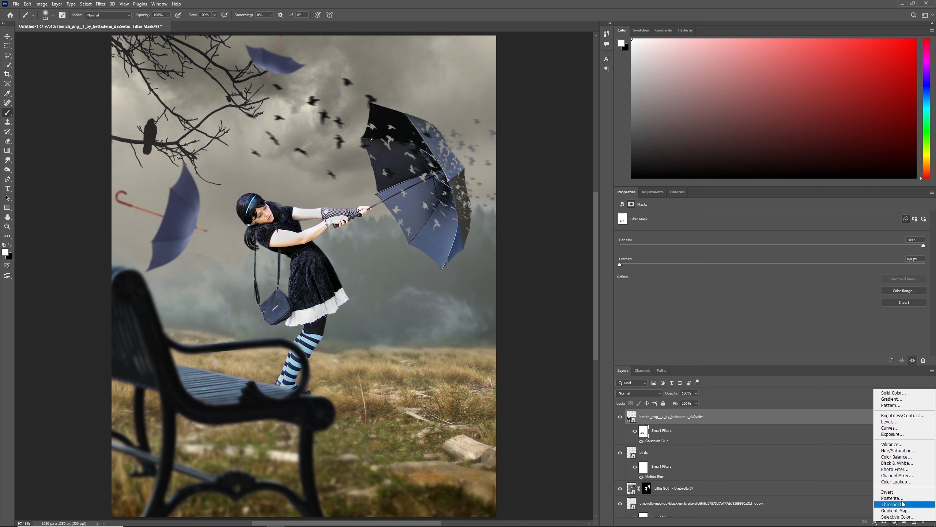
{"action": "left_click", "coordinate": [892, 400]}
{"action": "left_click", "coordinate": [621, 156]}
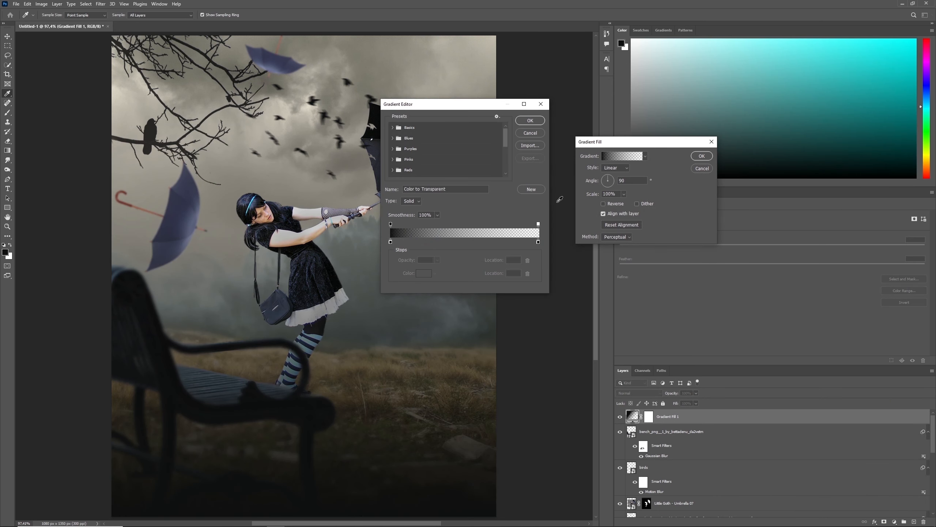
{"action": "left_click", "coordinate": [529, 133]}
{"action": "left_click", "coordinate": [616, 167]}
{"action": "left_click", "coordinate": [620, 177]}
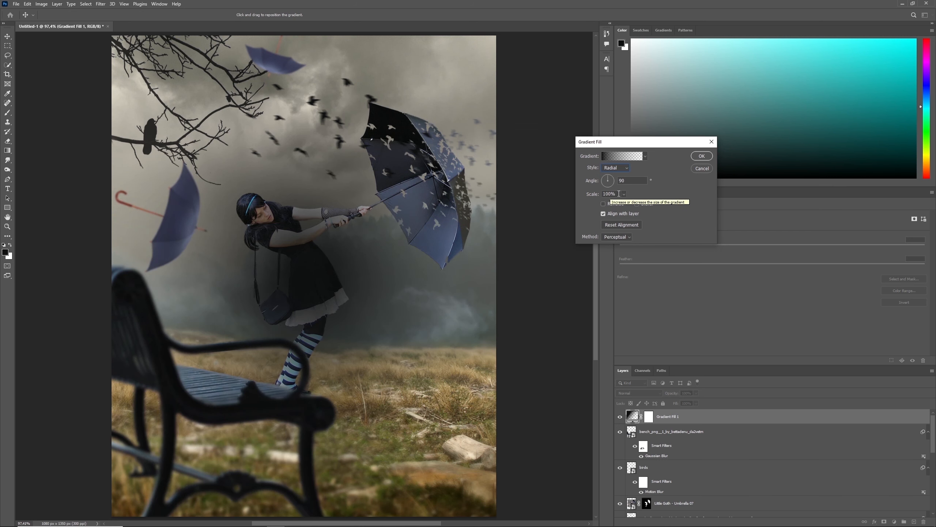
{"action": "left_click", "coordinate": [603, 204]}
{"action": "left_click", "coordinate": [597, 195]}
{"action": "type", "text": "125"}
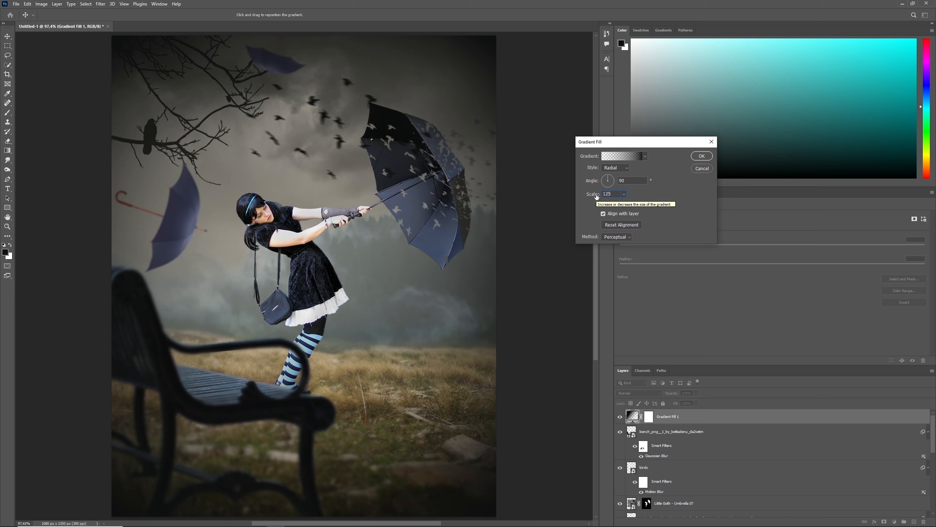
{"action": "left_click", "coordinate": [702, 157]}
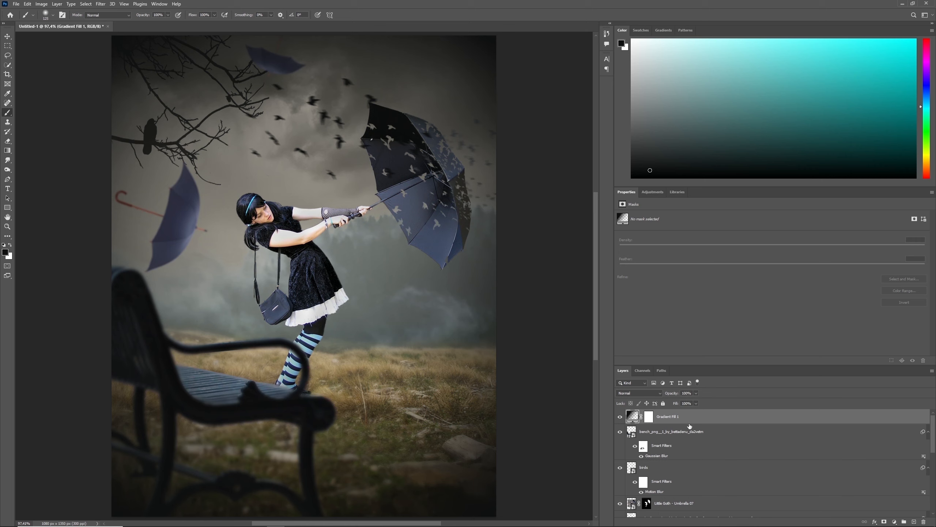
Select the birds and woman layers together, enlarge them to about 112% and move them up within the frame
{"action": "left_click", "coordinate": [684, 504]}
{"action": "left_click", "coordinate": [679, 474], "text": "shift"}
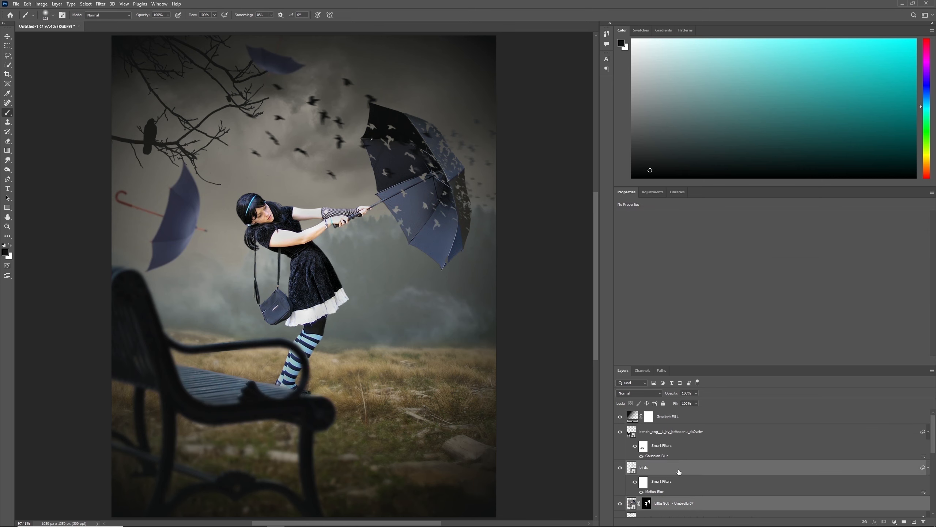
{"action": "key", "text": "ctrl+t"}
{"action": "left_click", "coordinate": [474, 198]}
{"action": "left_click_drag", "start_coordinate": [527, 59], "coordinate": [559, 41]}
{"action": "left_click_drag", "start_coordinate": [484, 140], "coordinate": [467, 105]}
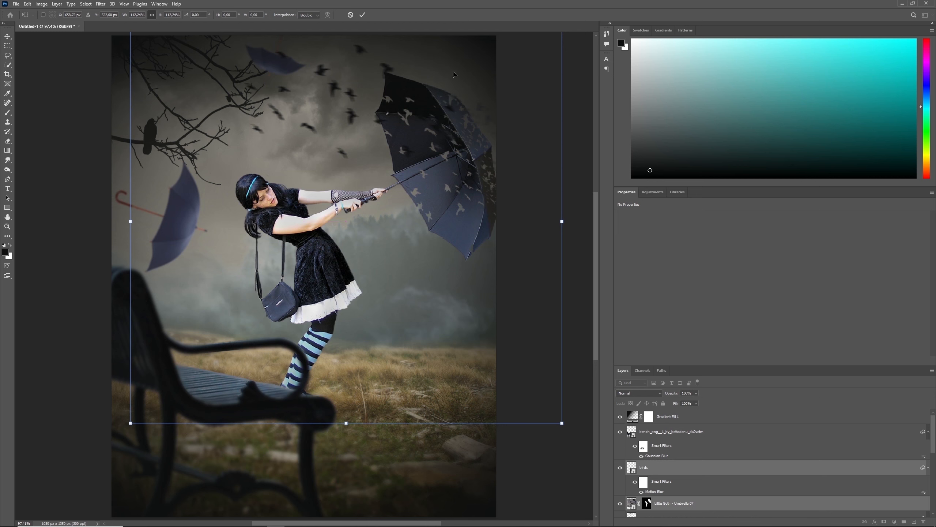
{"action": "left_click", "coordinate": [362, 15]}
{"action": "key", "text": "b"}
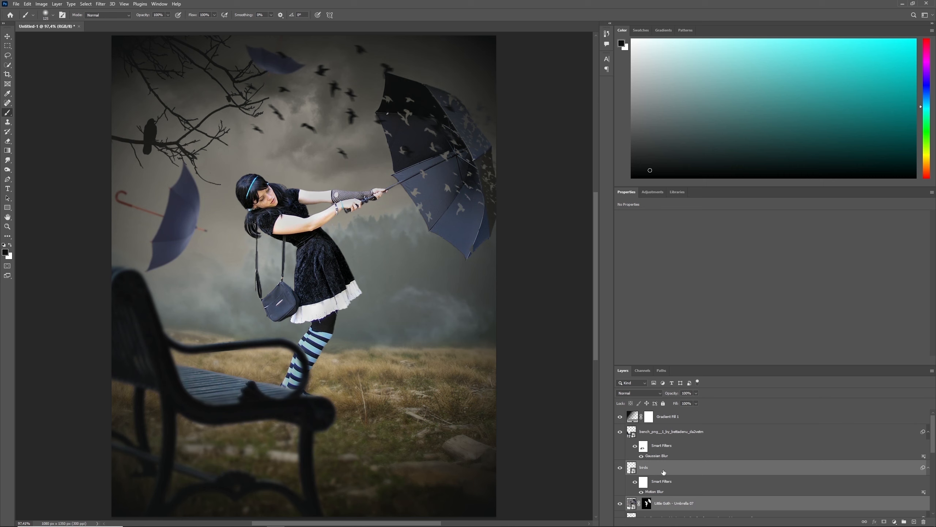
Add a Curves adjustment above the gradient fill, lift the black point slightly and raise the midtone point to output 155
{"action": "left_click", "coordinate": [729, 416]}
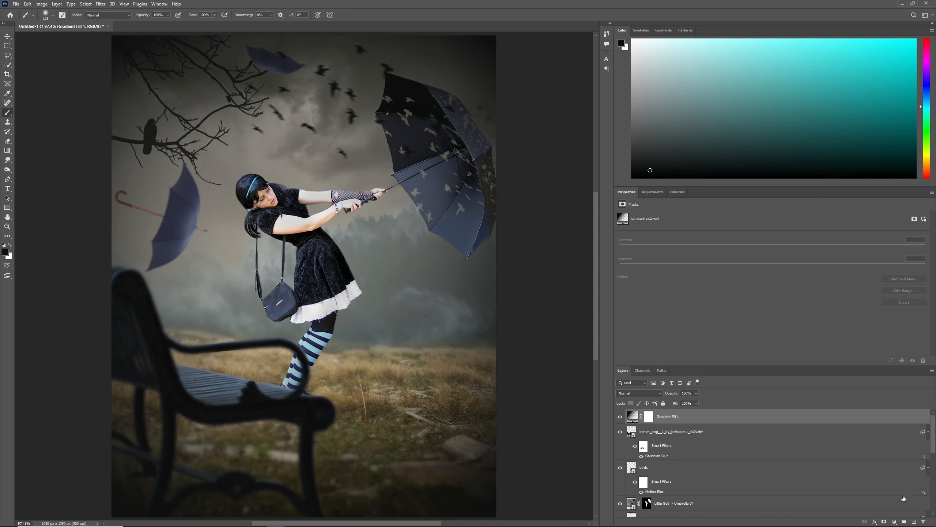
{"action": "left_click", "coordinate": [894, 522]}
{"action": "left_click", "coordinate": [897, 426]}
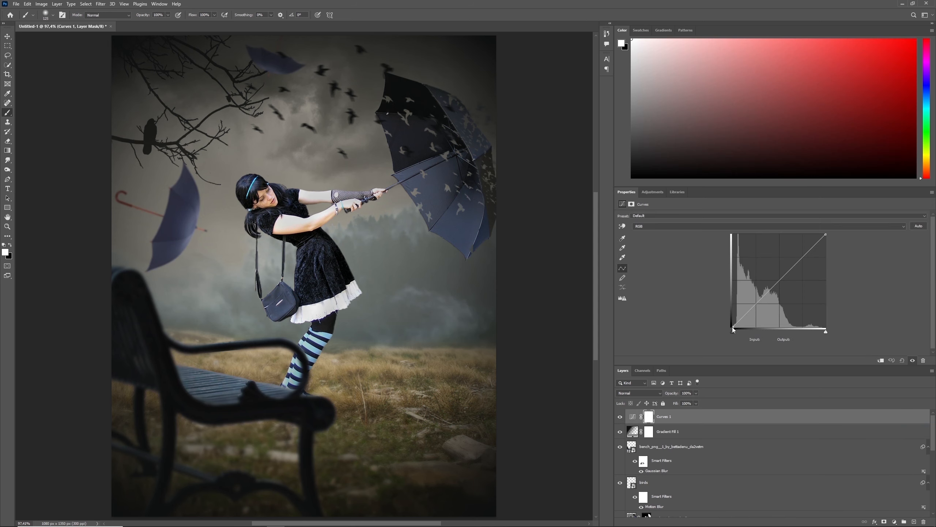
{"action": "left_click_drag", "start_coordinate": [732, 330], "coordinate": [733, 323]}
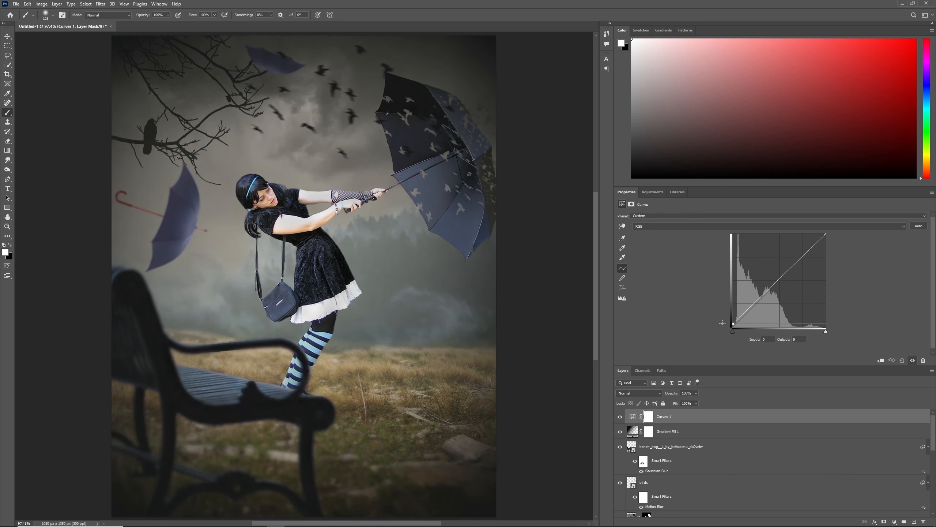
{"action": "left_click", "coordinate": [779, 281]}
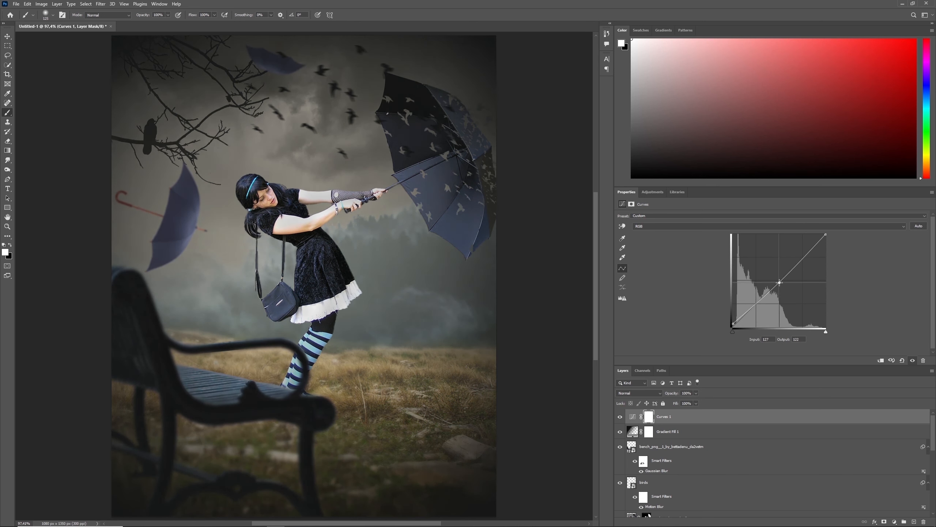
{"action": "left_click_drag", "start_coordinate": [795, 339], "coordinate": [801, 339]}
{"action": "type", "text": "55"}
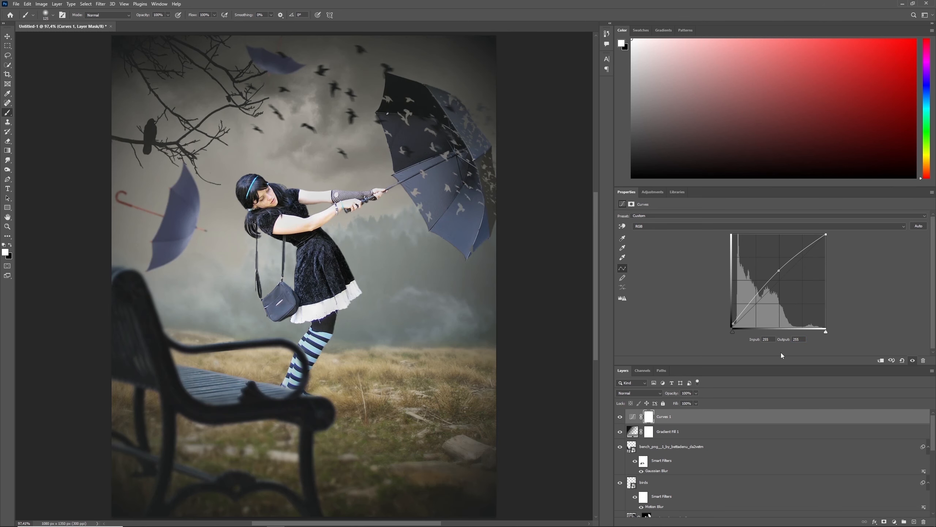
Add a Brightness/Contrast adjustment with brightness 16 and contrast -7
{"action": "left_click", "coordinate": [894, 521]}
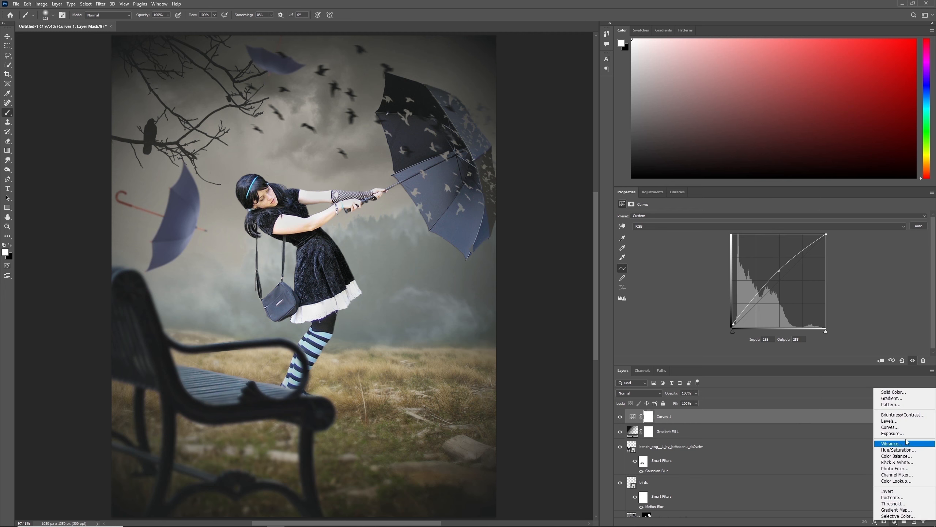
{"action": "left_click", "coordinate": [907, 418]}
{"action": "left_click", "coordinate": [919, 230]}
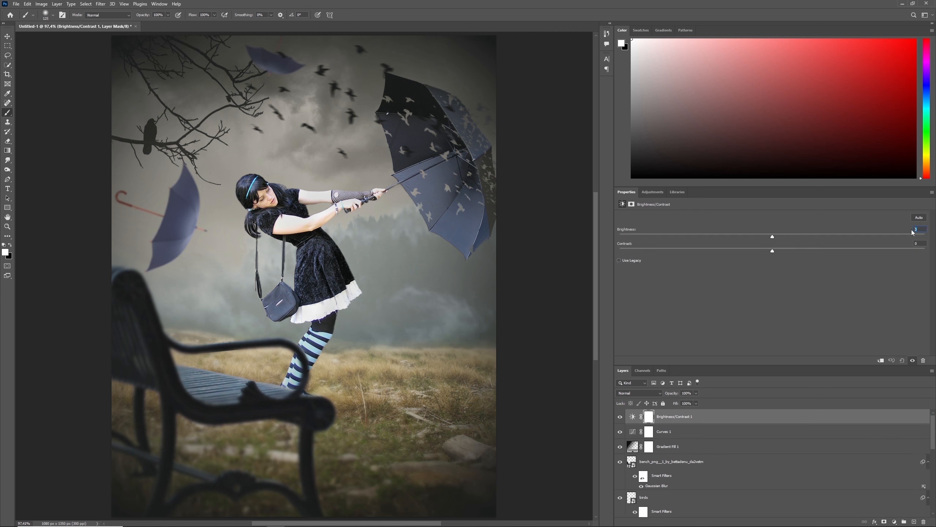
{"action": "type", "text": "16"}
{"action": "key", "text": "Tab"}
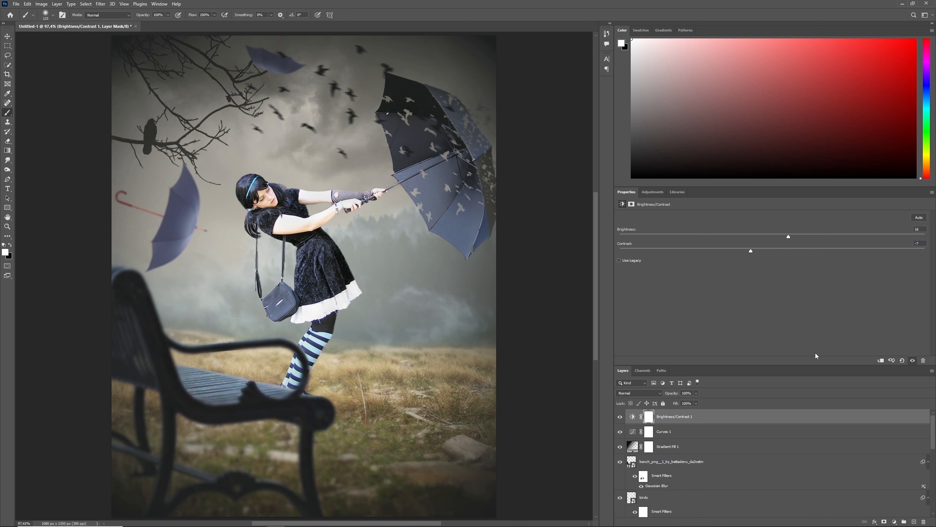
Add a Color Balance adjustment with midtones cyan-red -27 and yellow-blue +33, and lower its layer opacity to 79%
{"action": "left_click", "coordinate": [895, 521]}
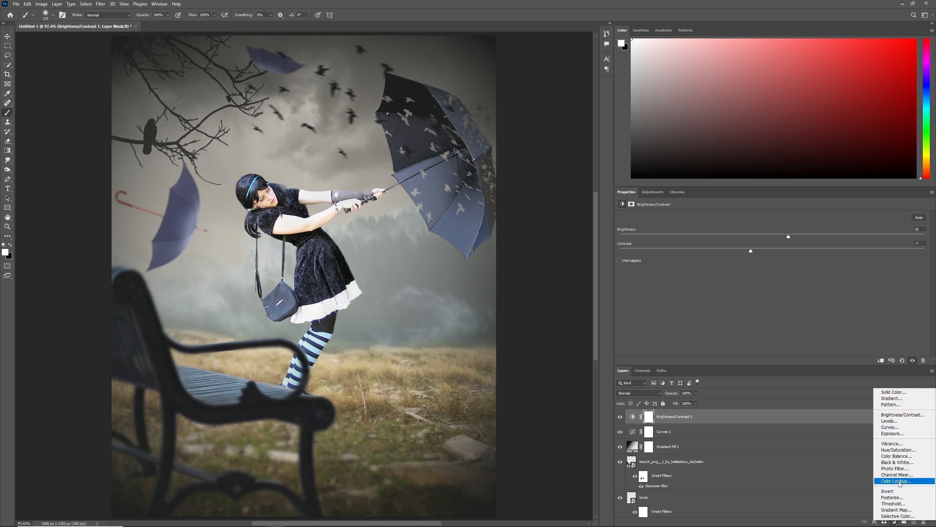
{"action": "left_click", "coordinate": [898, 456]}
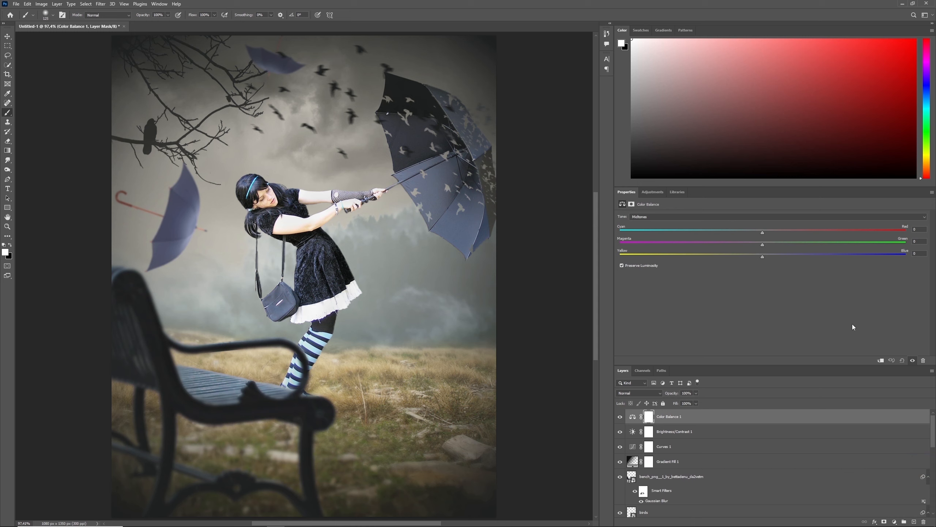
{"action": "type", "text": "-27"}
{"action": "key", "text": "Tab"}
{"action": "type", "text": "33"}
{"action": "left_click_drag", "start_coordinate": [672, 393], "coordinate": [678, 393]}
Add a Color Lookup adjustment using the DropBlues.3DL LUT and set its layer opacity to 32%
{"action": "left_click", "coordinate": [894, 522]}
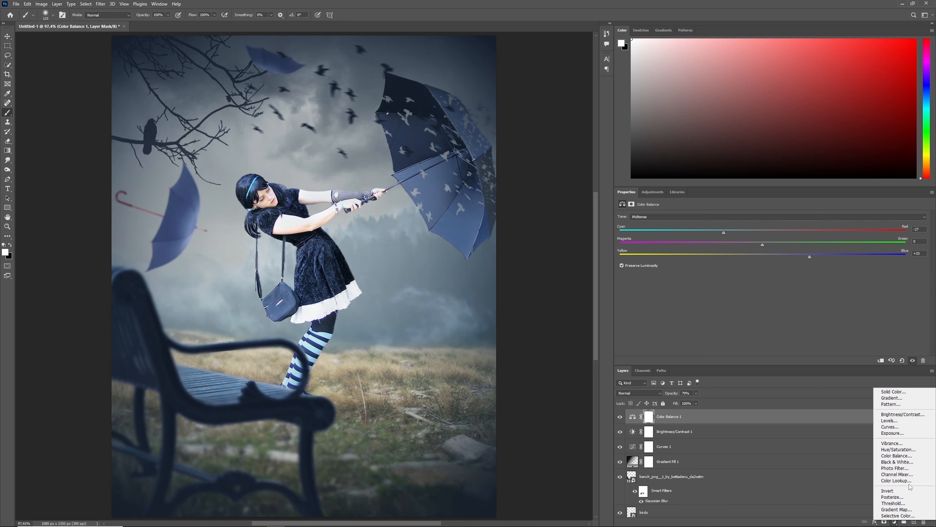
{"action": "left_click", "coordinate": [896, 481]}
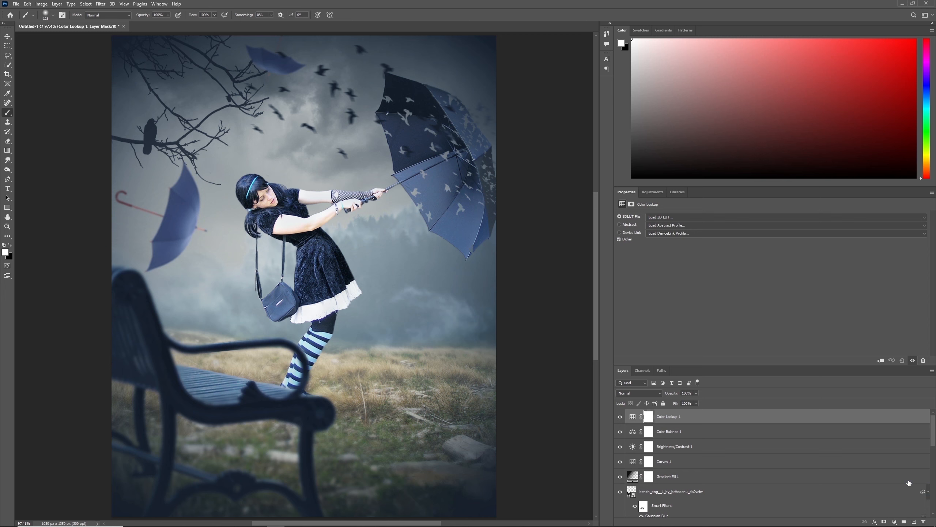
{"action": "left_click", "coordinate": [678, 216]}
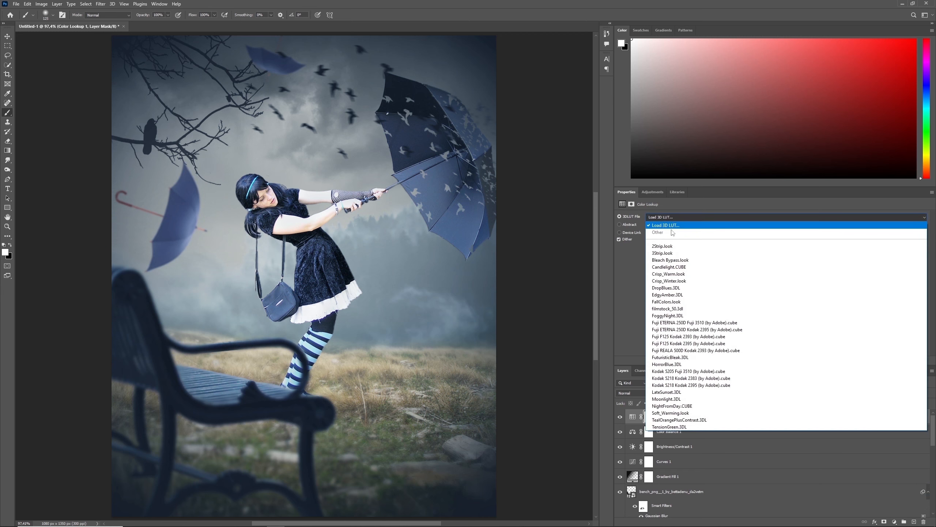
{"action": "left_click", "coordinate": [671, 288]}
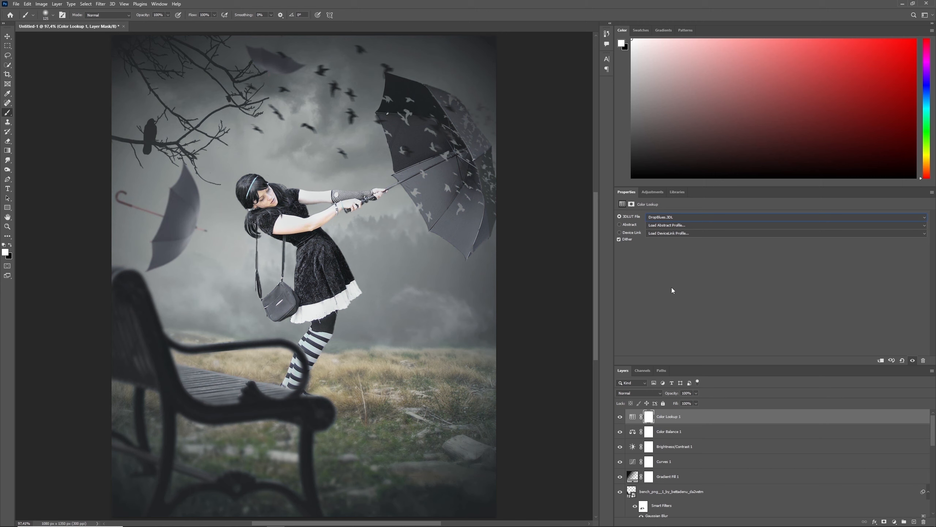
{"action": "left_click", "coordinate": [691, 393]}
{"action": "type", "text": "32"}
{"action": "key", "text": "Return"}
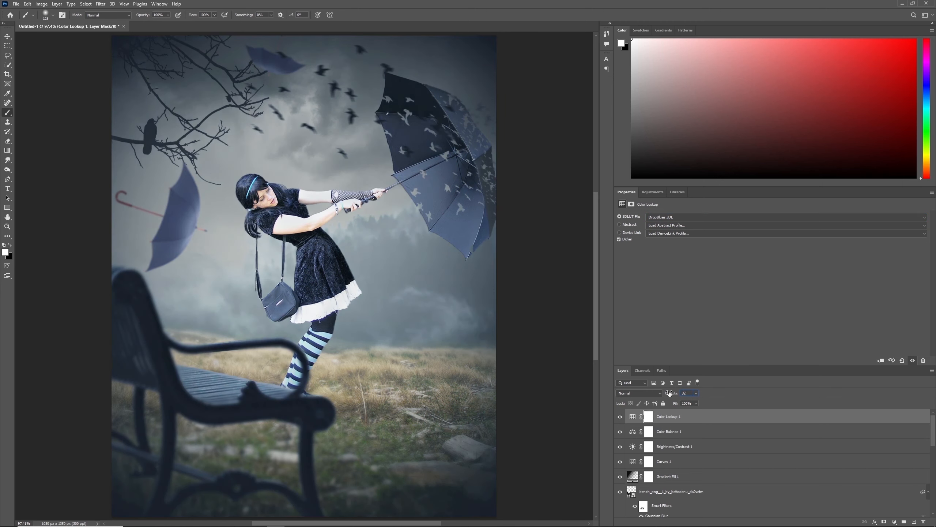
Add an Exposure adjustment with exposure 0.18 and gamma correction 1.11, and invert its layer mask to black
{"action": "left_click", "coordinate": [895, 520]}
{"action": "left_click", "coordinate": [893, 433]}
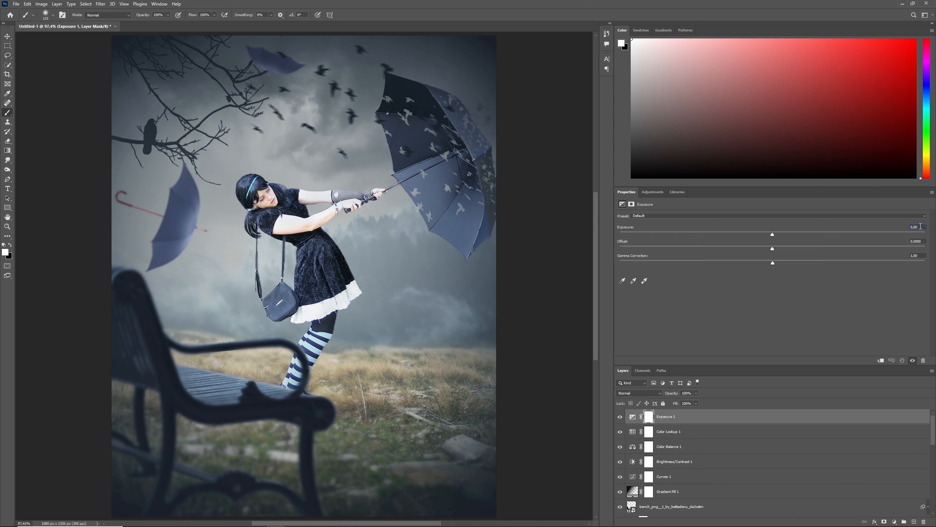
{"action": "key", "text": "BackSpace"}
{"action": "type", "text": "18"}
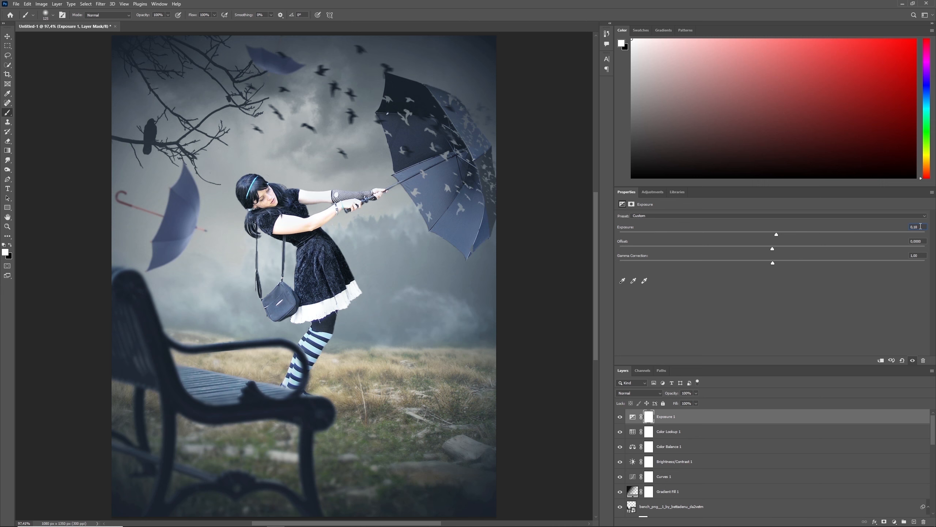
{"action": "left_click", "coordinate": [921, 255]}
{"action": "type", "text": "1,11"}
{"action": "left_click", "coordinate": [648, 421]}
{"action": "key", "text": "ctrl+i"}
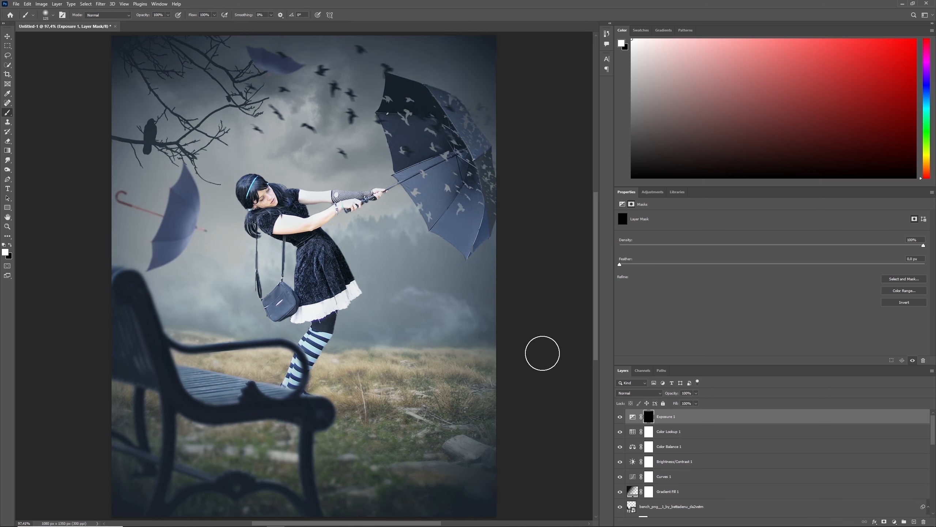
Paint white on the Exposure 1 layer mask to reveal the exposure over the woman's arms and upper body, and compare it on and off
{"action": "mouse_move", "coordinate": [317, 175]}
{"action": "left_mouse_down"}
{"action": "mouse_move", "coordinate": [287, 214]}
{"action": "mouse_move", "coordinate": [330, 203]}
{"action": "mouse_move", "coordinate": [296, 195]}
{"action": "left_mouse_up"}
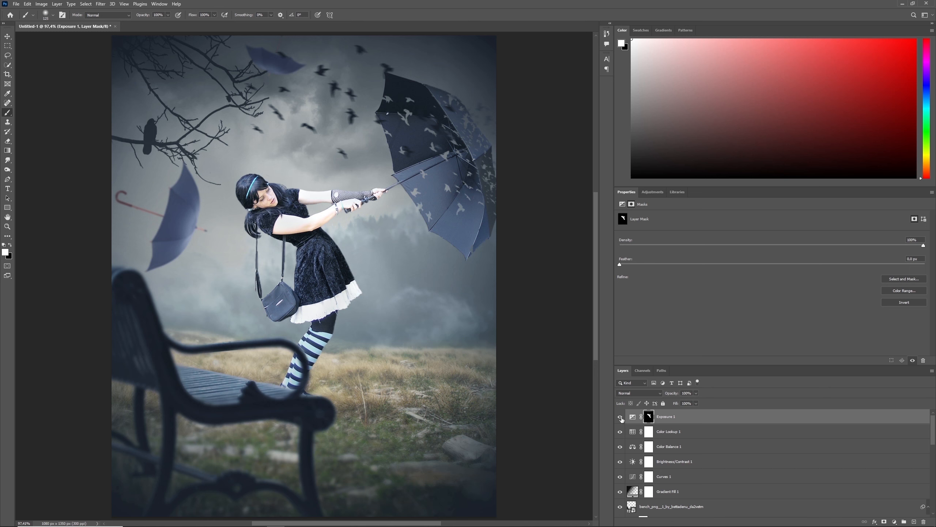
{"action": "left_click", "coordinate": [621, 416]}
{"action": "left_click", "coordinate": [620, 416]}
{"action": "key", "text": "x"}
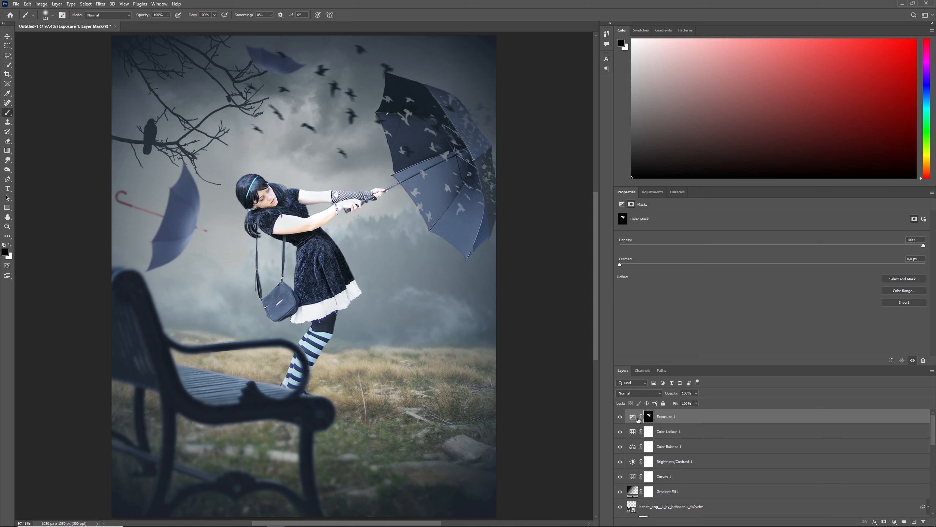
Add a second Brightness/Contrast adjustment above Exposure 1 with brightness -20 and contrast 25
{"action": "left_click", "coordinate": [895, 521]}
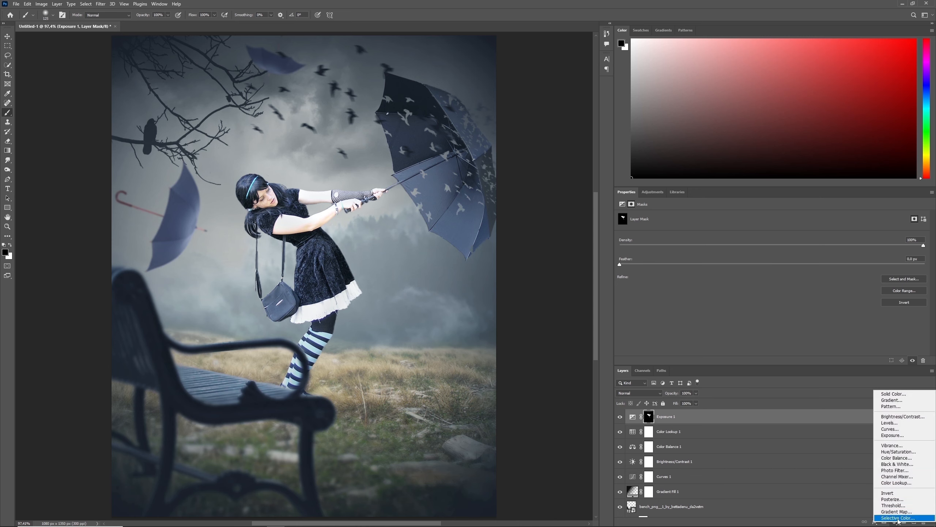
{"action": "left_click", "coordinate": [892, 423]}
{"action": "left_click", "coordinate": [920, 229]}
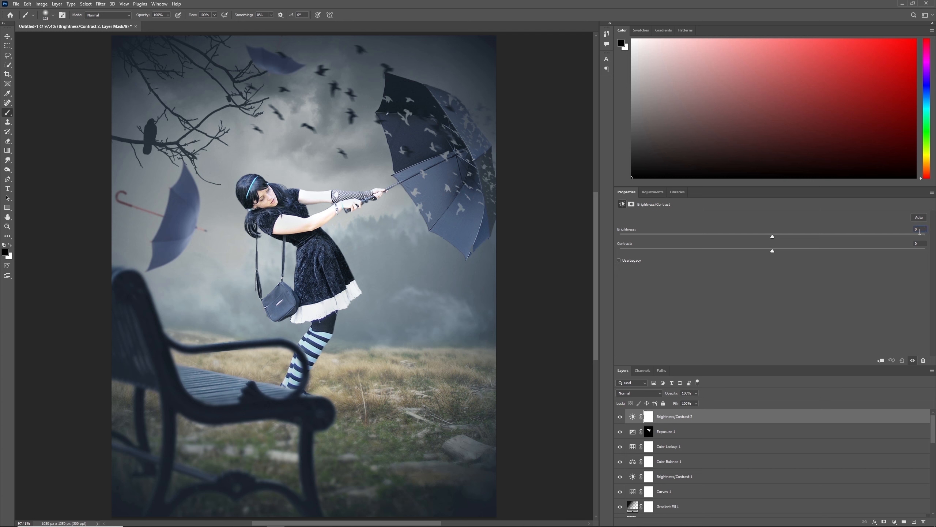
{"action": "type", "text": "-130"}
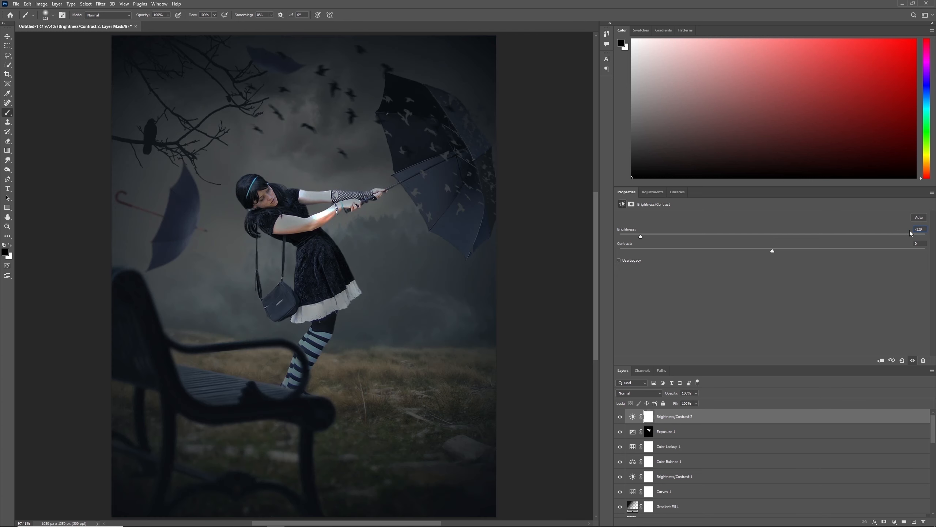
{"action": "key", "text": "BackSpace"}
{"action": "key", "text": "BackSpace"}
{"action": "key", "text": "BackSpace"}
{"action": "key", "text": "BackSpace"}
{"action": "type", "text": "20"}
{"action": "key", "text": "Tab"}
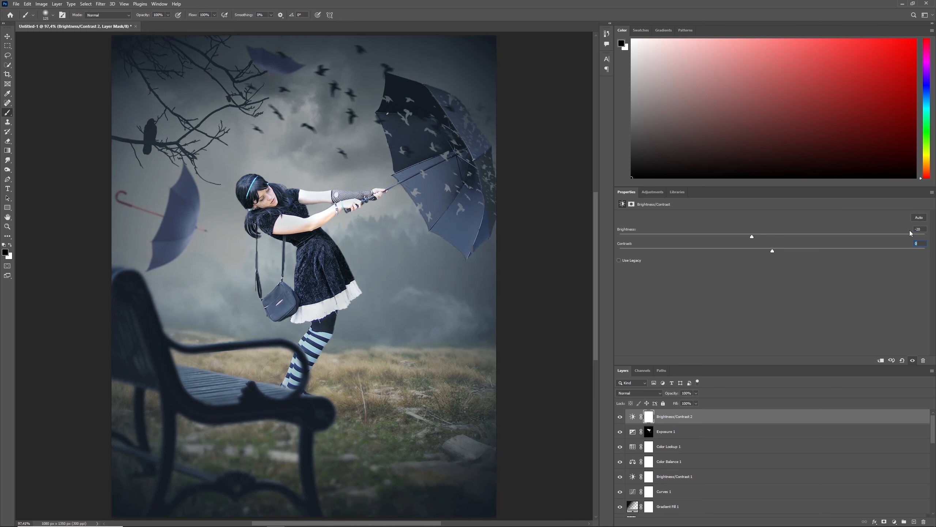
{"action": "type", "text": "25"}
{"action": "key", "text": "Return"}
Add a second Color Balance adjustment with midtones cyan-red +8 and magenta-green +10
{"action": "left_click", "coordinate": [894, 521]}
{"action": "left_click", "coordinate": [907, 456]}
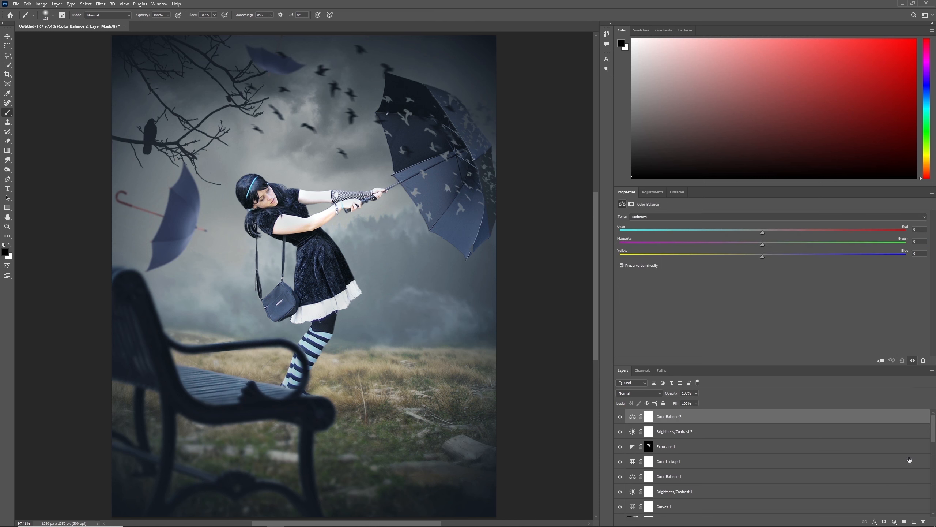
{"action": "type", "text": "8"}
{"action": "key", "text": "Tab"}
Add a Color Lookup adjustment using the TealOrangePlusContrast.3DL LUT and set its layer opacity to 48%
{"action": "left_click", "coordinate": [895, 521]}
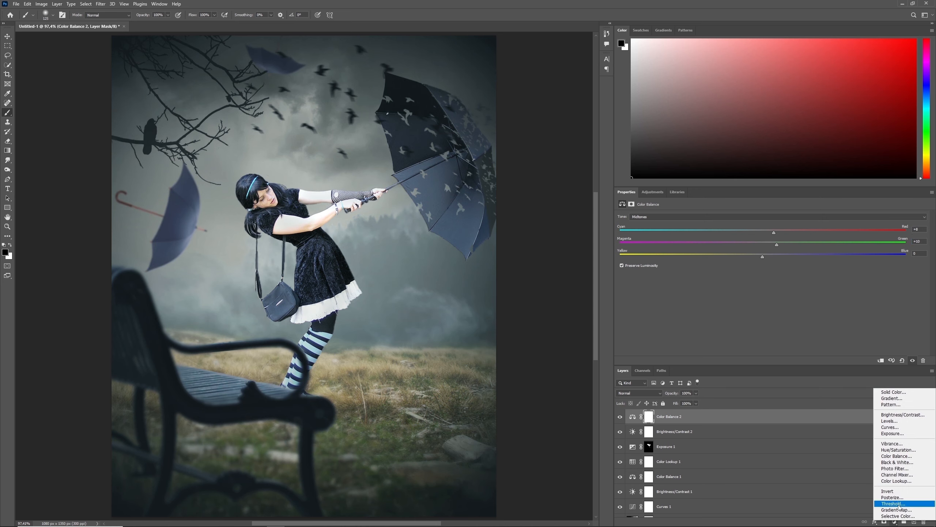
{"action": "left_click", "coordinate": [900, 481]}
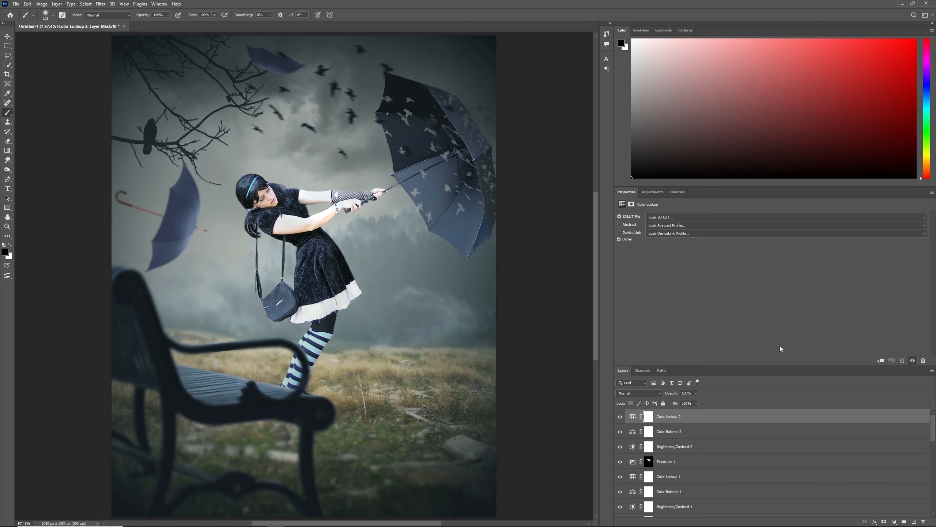
{"action": "left_click", "coordinate": [738, 217]}
{"action": "left_click", "coordinate": [677, 417]}
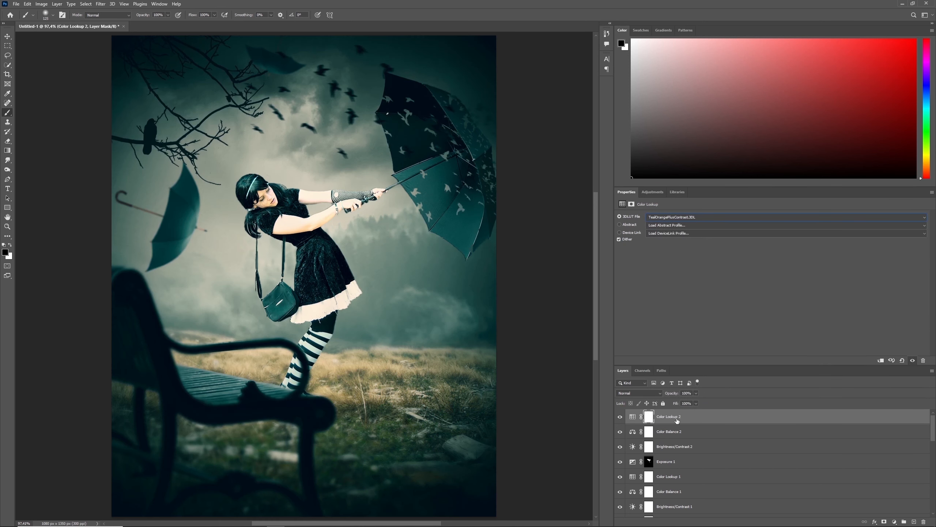
{"action": "left_click", "coordinate": [691, 391]}
{"action": "type", "text": "48"}
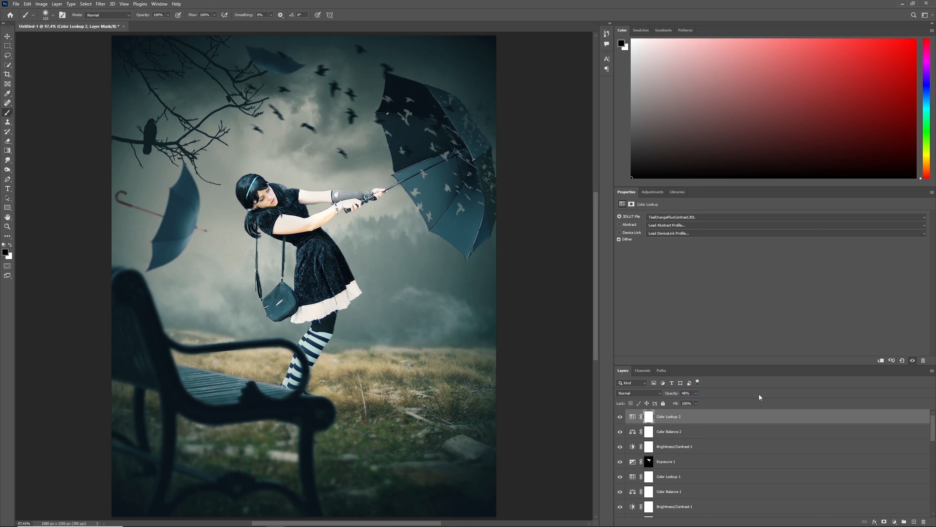
Compare the image with and without the Color Lookup 2 adjustment
{"action": "left_click", "coordinate": [648, 461]}
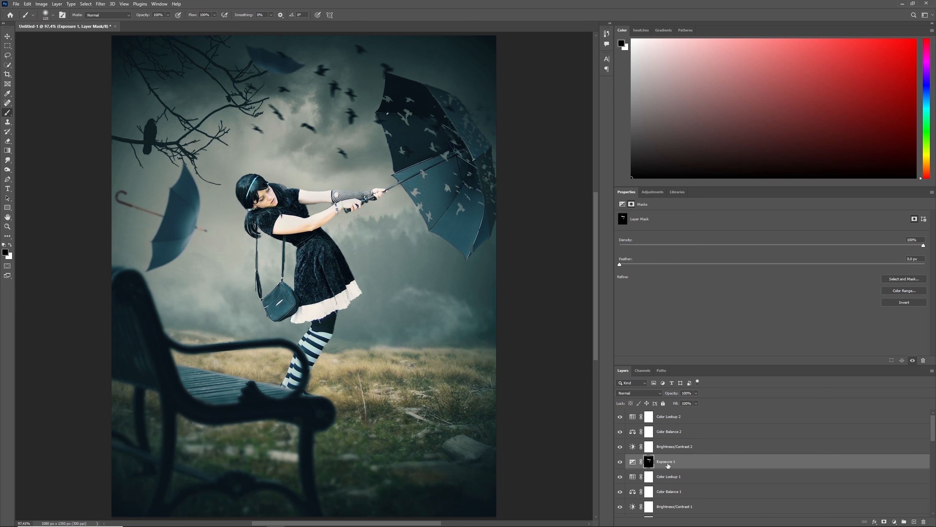
{"action": "left_click", "coordinate": [626, 421]}
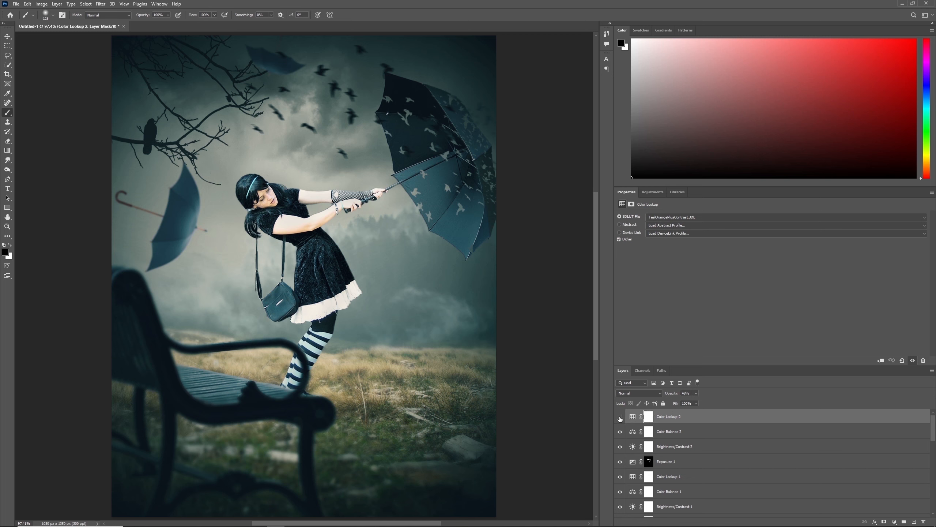
{"action": "left_click", "coordinate": [620, 418]}
{"action": "left_click", "coordinate": [620, 417]}
Create a new layer beneath the woman's layer and paint a soft white 500 px glow behind her upper body
{"action": "left_click_drag", "start_coordinate": [933, 425], "coordinate": [934, 474]}
{"action": "left_click", "coordinate": [726, 429]}
{"action": "left_click", "coordinate": [914, 521]}
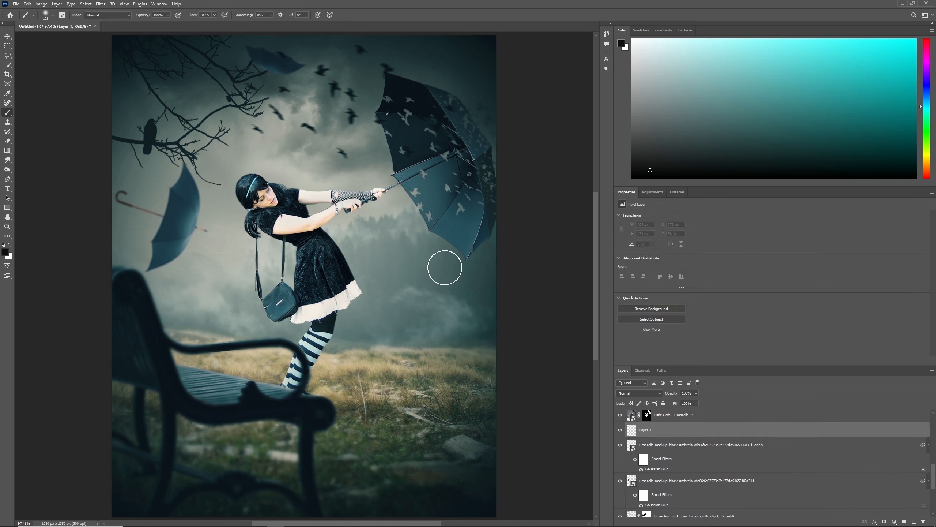
{"action": "key", "text": "x"}
{"action": "key", "text": "bracketright"}
{"action": "key", "text": "bracketright"}
{"action": "key", "text": "bracketright"}
{"action": "key", "text": "bracketright"}
{"action": "key", "text": "bracketright"}
{"action": "key", "text": "bracketright"}
{"action": "key", "text": "bracketright"}
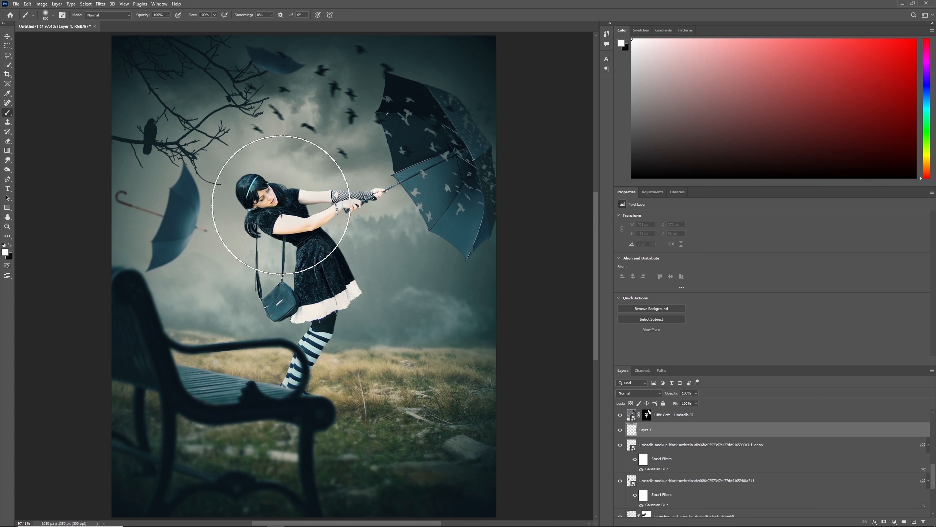
{"action": "left_click", "coordinate": [276, 205]}
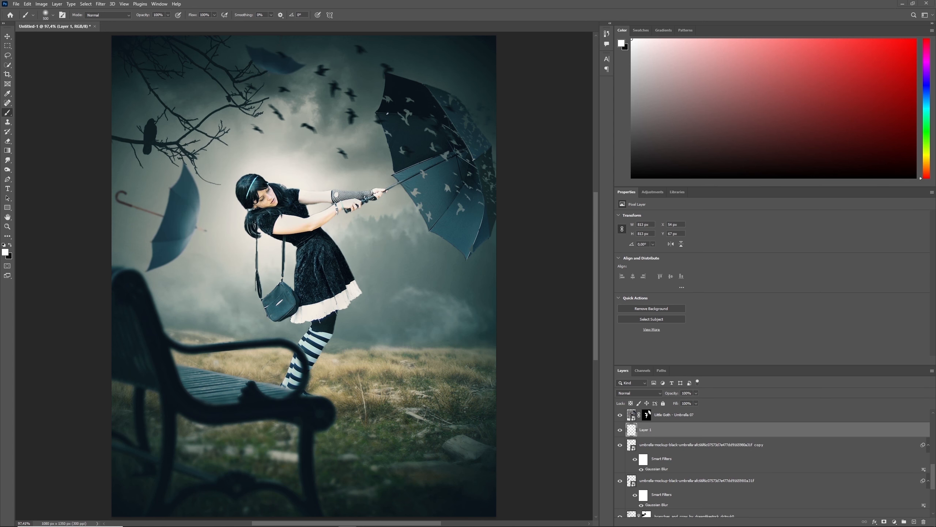
Set the glow layer's blend mode to Soft Light and its opacity to 74%
{"action": "left_click", "coordinate": [636, 393]}
{"action": "left_click", "coordinate": [635, 440]}
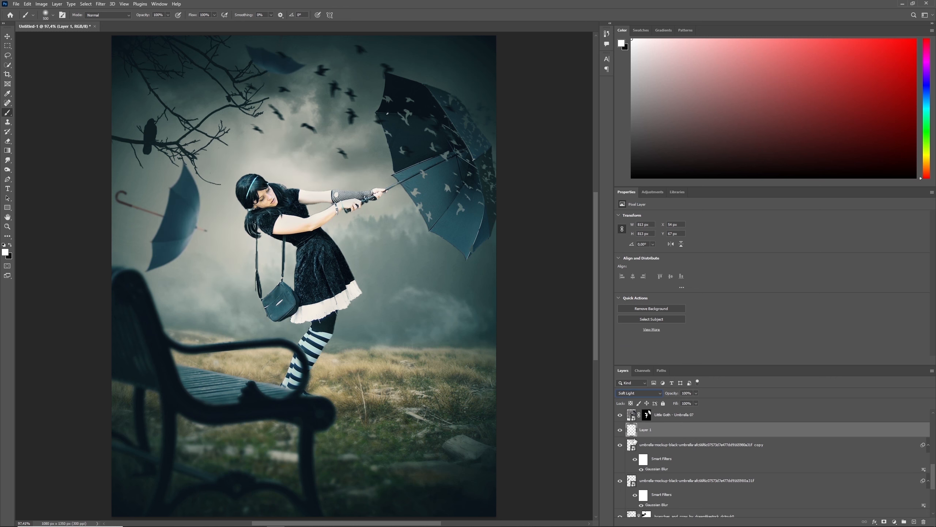
{"action": "left_click", "coordinate": [692, 393]}
{"action": "type", "text": "74"}
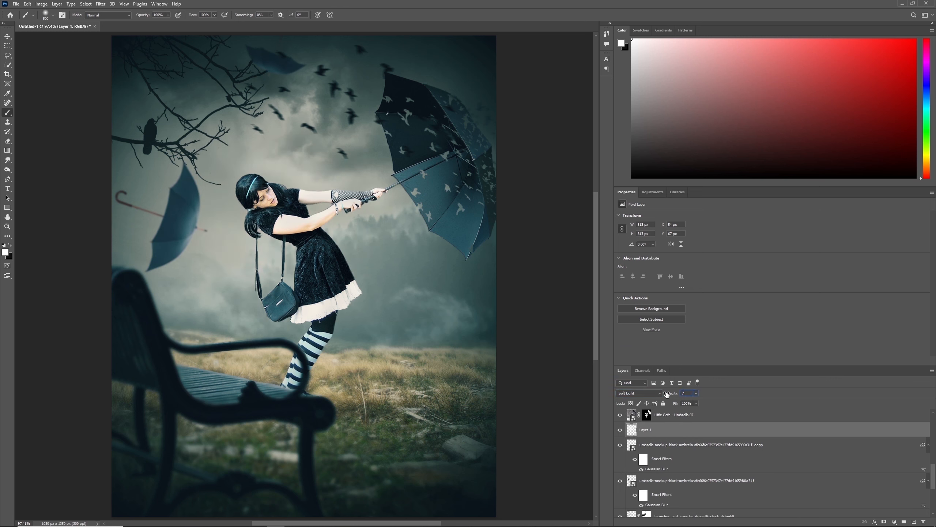
Darken the Curves 1 adjustment by setting its midtone point to input 126 and output 115
{"action": "scroll", "coordinate": [932, 469], "scroll_direction": "up", "scroll_amount": 5}
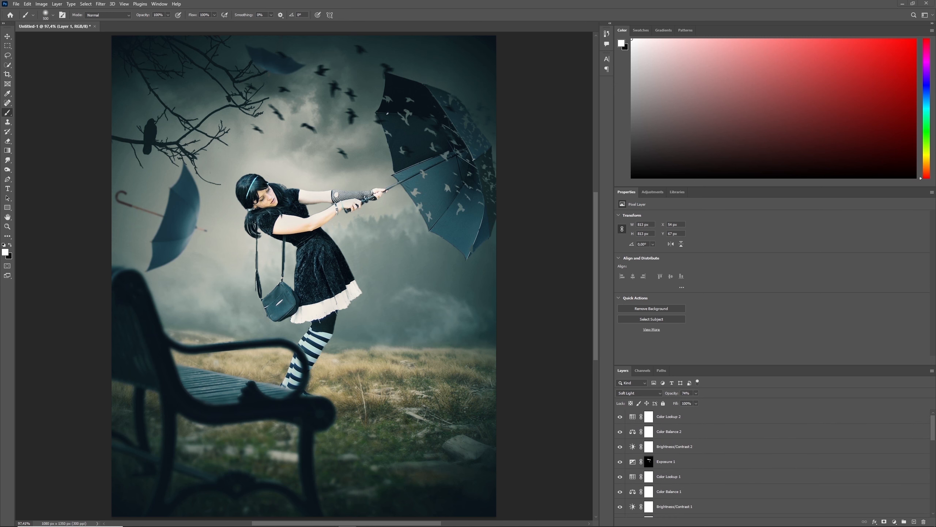
{"action": "left_click", "coordinate": [824, 417]}
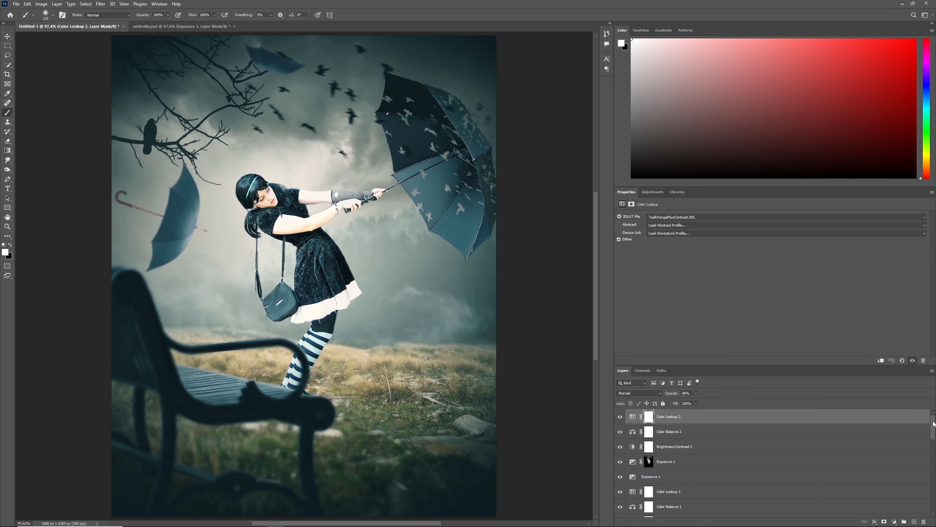
{"action": "scroll", "coordinate": [934, 423], "scroll_direction": "down", "scroll_amount": 5}
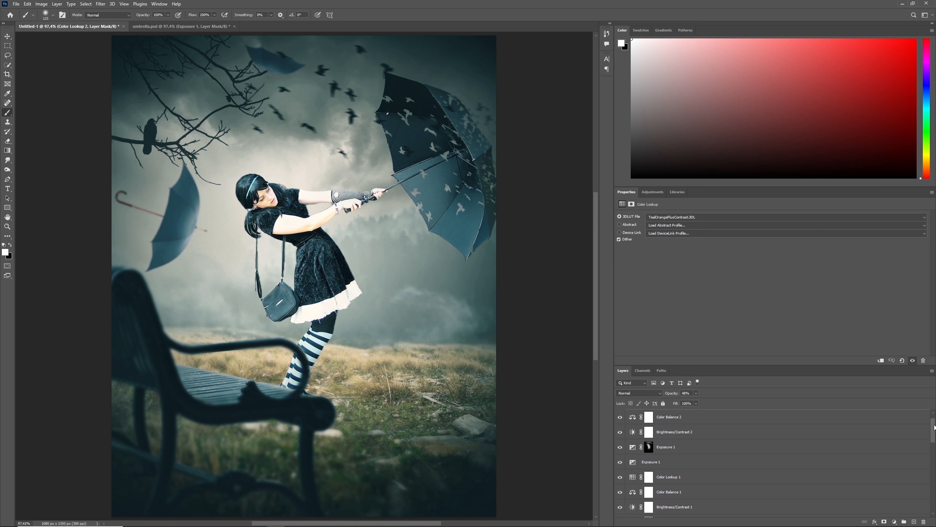
{"action": "scroll", "coordinate": [684, 447], "scroll_direction": "down", "scroll_amount": 3}
{"action": "scroll", "coordinate": [683, 448], "scroll_direction": "up", "scroll_amount": 2}
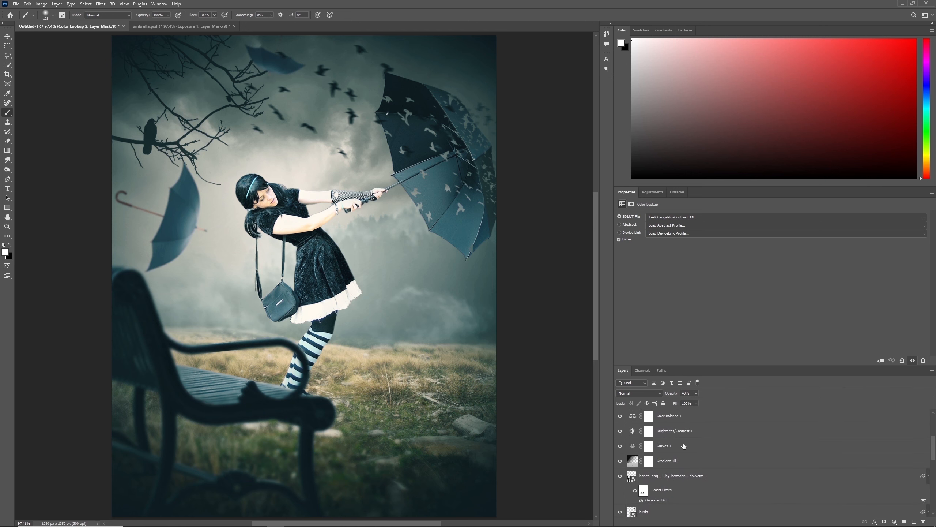
{"action": "left_click", "coordinate": [619, 445]}
{"action": "left_click", "coordinate": [620, 445]}
{"action": "left_click", "coordinate": [642, 450]}
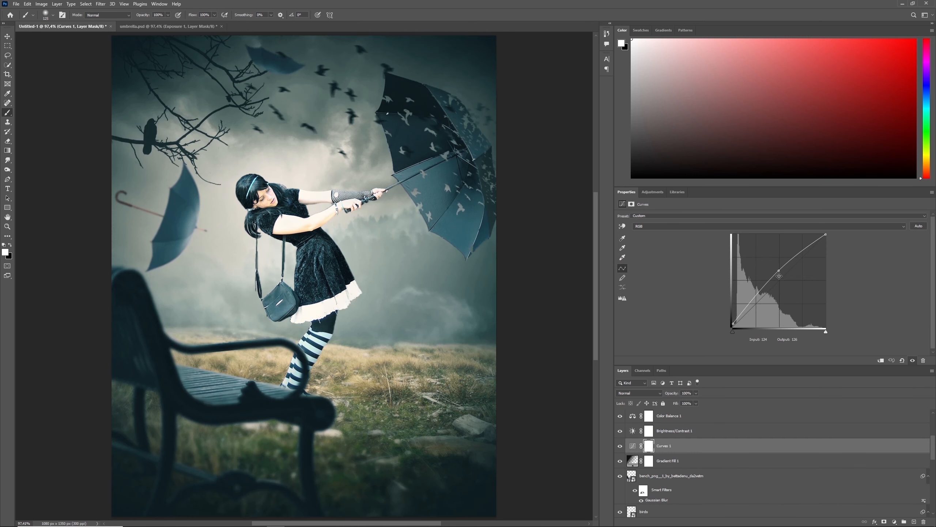
{"action": "left_click_drag", "start_coordinate": [779, 270], "coordinate": [780, 276]}
{"action": "left_click_drag", "start_coordinate": [769, 338], "coordinate": [758, 339]}
{"action": "type", "text": "126"}
{"action": "key", "text": "Tab"}
{"action": "type", "text": "115"}
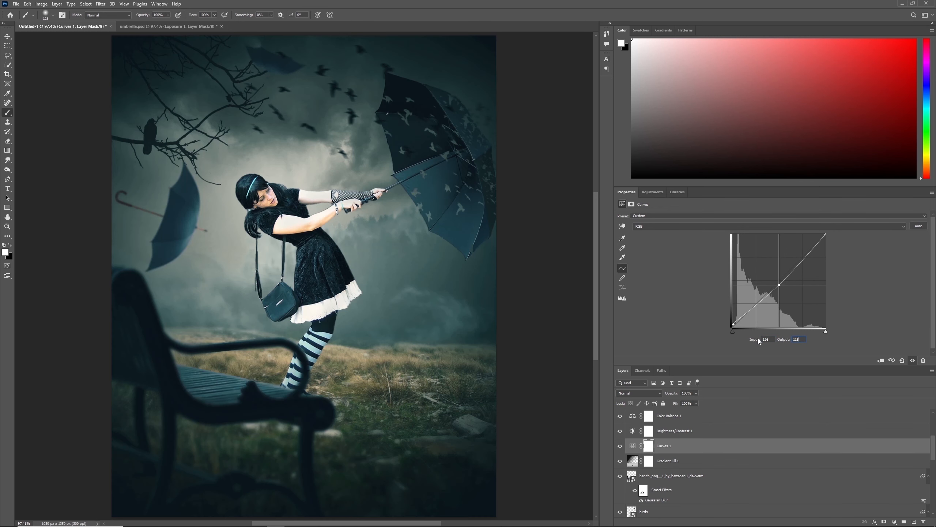
{"action": "left_click", "coordinate": [870, 330]}
Paint black on the Color Lookup 2 layer mask over the large umbrella to remove the teal toning there
{"action": "scroll", "coordinate": [774, 461], "scroll_direction": "up", "scroll_amount": 4}
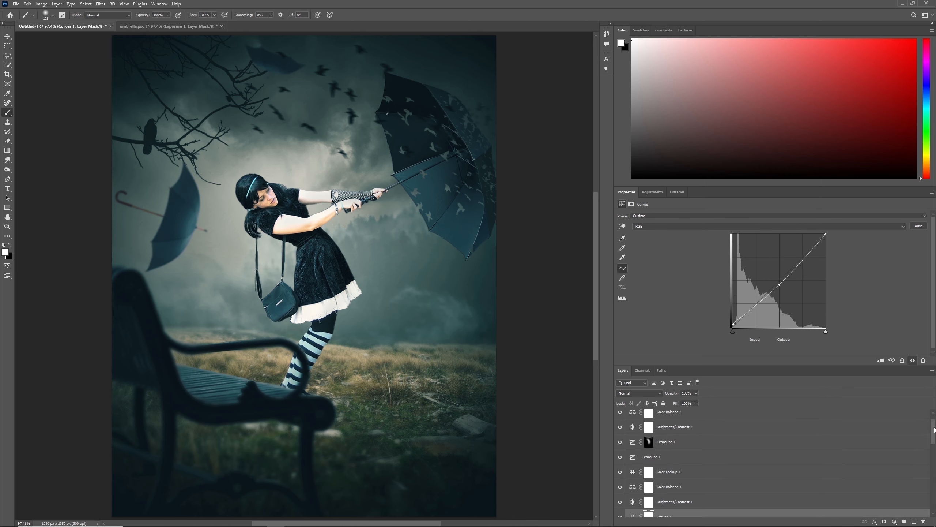
{"action": "left_click", "coordinate": [619, 417]}
{"action": "left_click", "coordinate": [619, 417]}
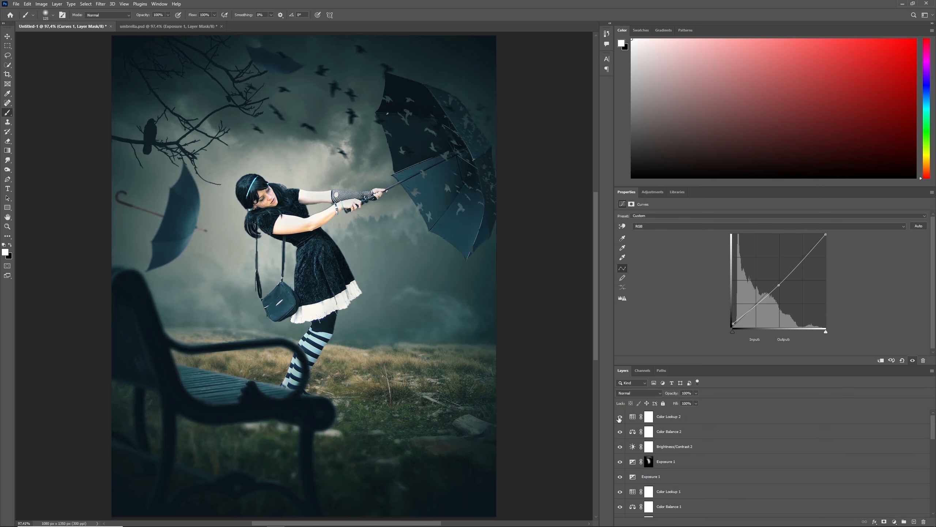
{"action": "left_click", "coordinate": [649, 417]}
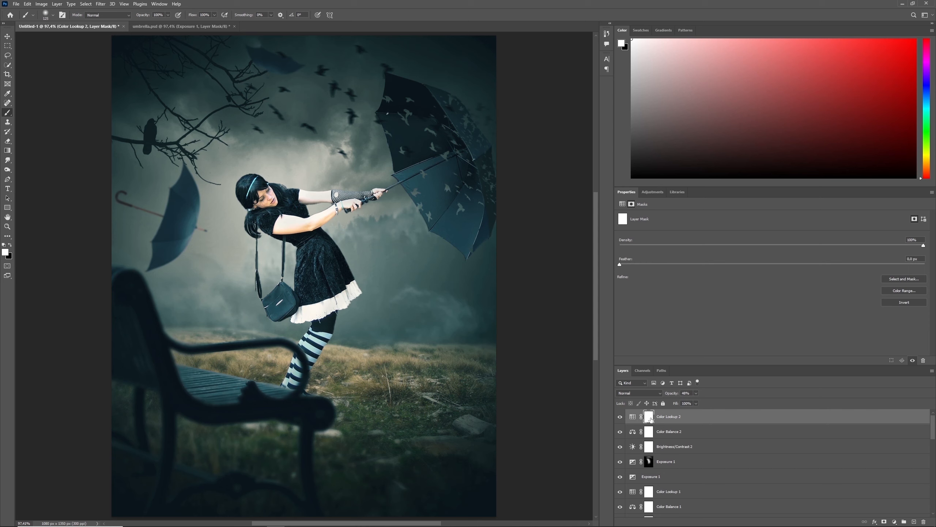
{"action": "key", "text": "x"}
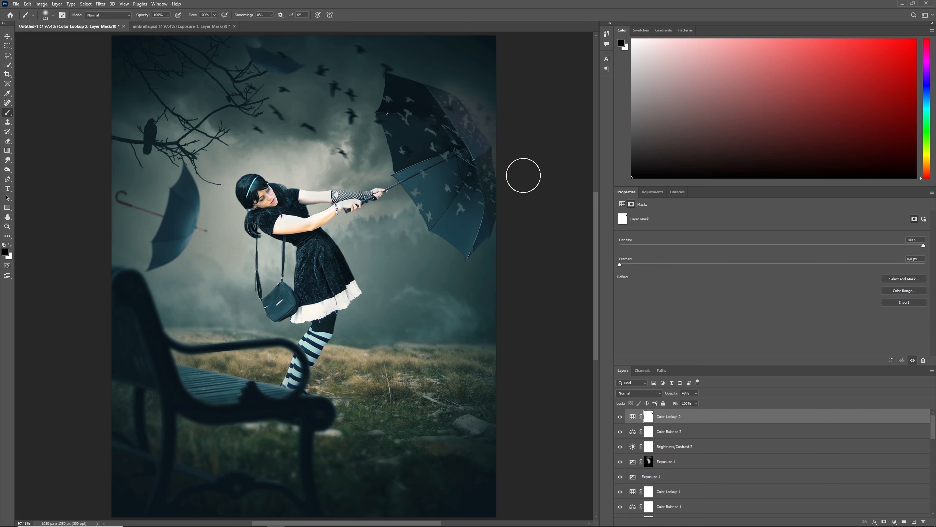
{"action": "key", "text": "bracketright"}
{"action": "key", "text": "bracketright"}
{"action": "key", "text": "bracketright"}
{"action": "key", "text": "bracketright"}
{"action": "key", "text": "bracketright"}
{"action": "key", "text": "bracketright"}
{"action": "key", "text": "bracketright"}
{"action": "key", "text": "bracketright"}
{"action": "key", "text": "bracketright"}
{"action": "key", "text": "bracketright"}
{"action": "key", "text": "bracketright"}
{"action": "key", "text": "bracketright"}
{"action": "key", "text": "bracketright"}
{"action": "key", "text": "bracketright"}
{"action": "left_click_drag", "start_coordinate": [513, 156], "coordinate": [447, 125]}
{"action": "key", "text": "bracketleft"}
{"action": "key", "text": "bracketleft"}
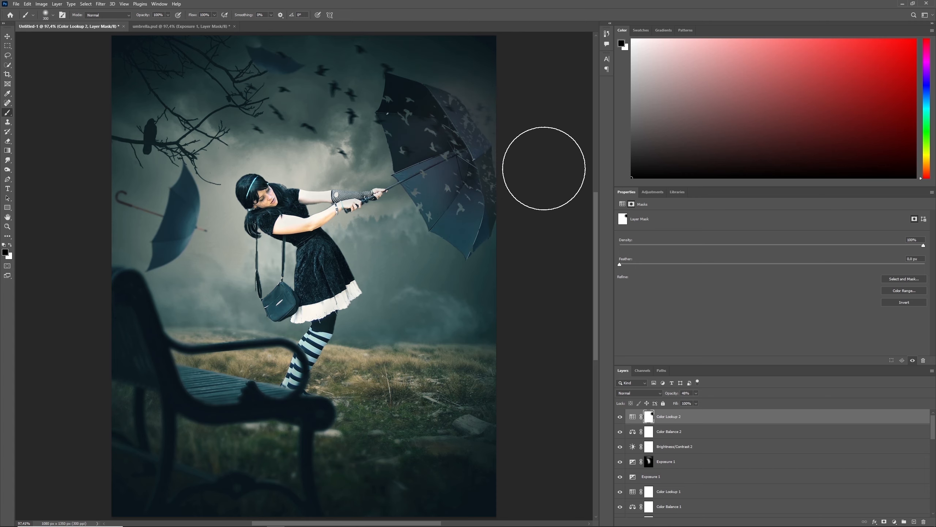
{"action": "key", "text": "x"}
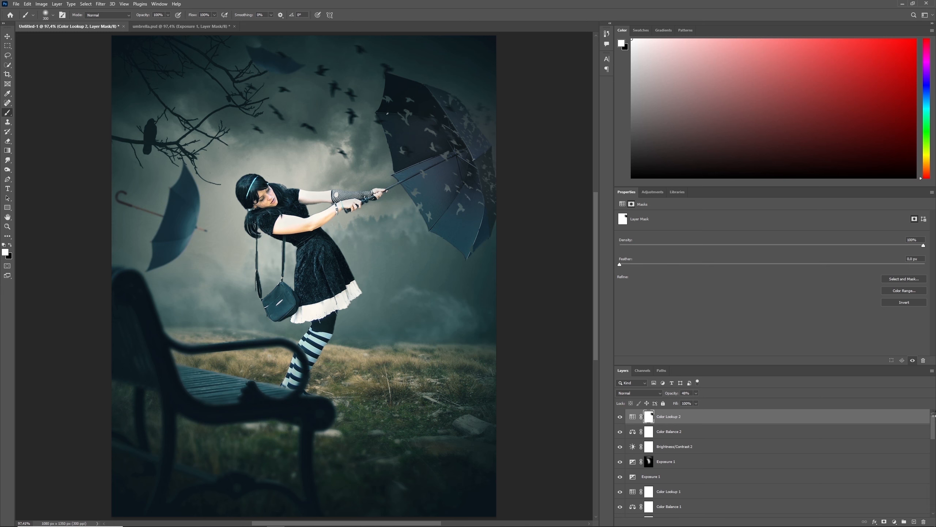
Stamp all visible layers into a new top layer, convert it to a smart object, and open it in the Camera Raw Filter
{"action": "right_click", "coordinate": [759, 416]}
{"action": "left_click", "coordinate": [803, 207]}
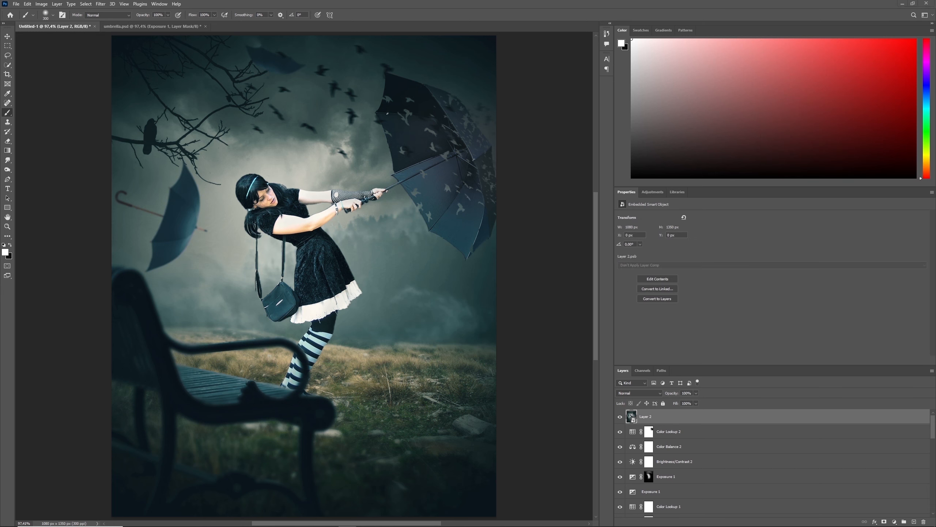
{"action": "left_click", "coordinate": [101, 4]}
{"action": "left_click", "coordinate": [101, 5]}
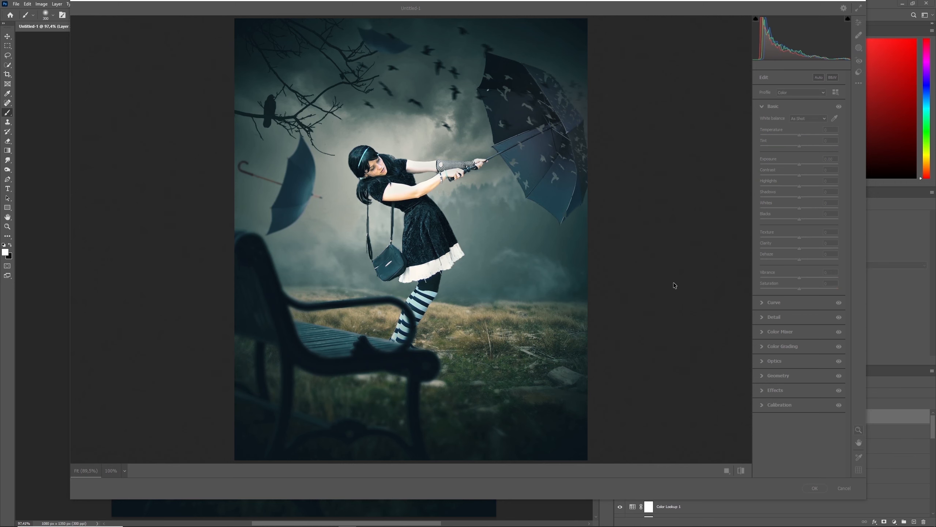
Apply the Vintage 07 profile to the image and return to the edit settings
{"action": "left_click", "coordinate": [836, 92]}
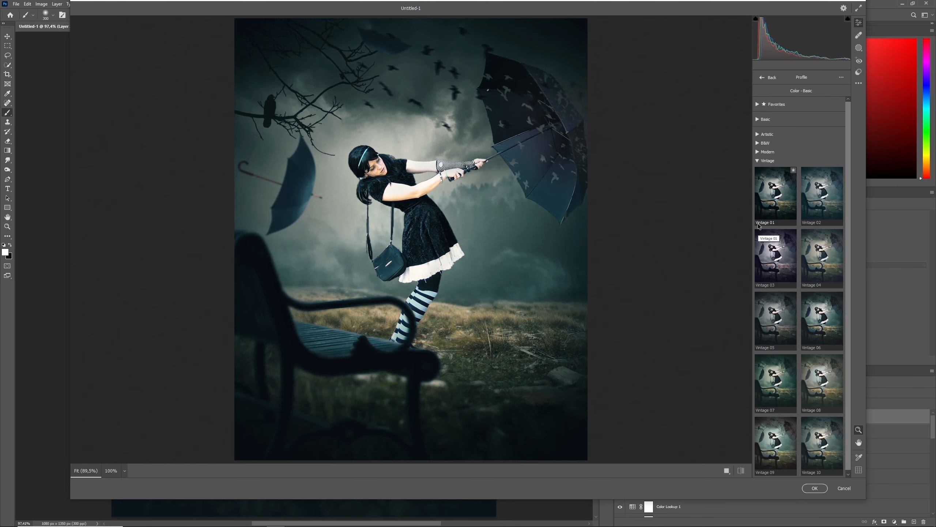
{"action": "left_click", "coordinate": [776, 382]}
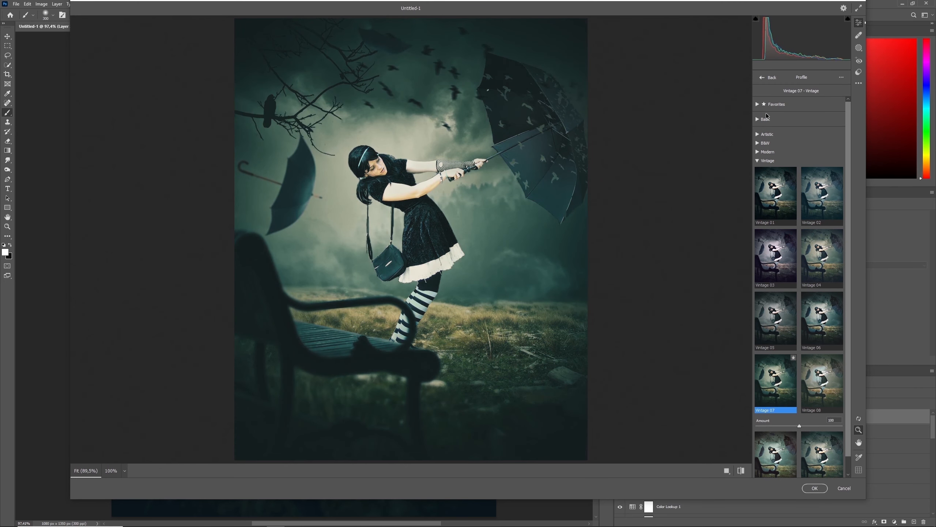
{"action": "left_click", "coordinate": [771, 77]}
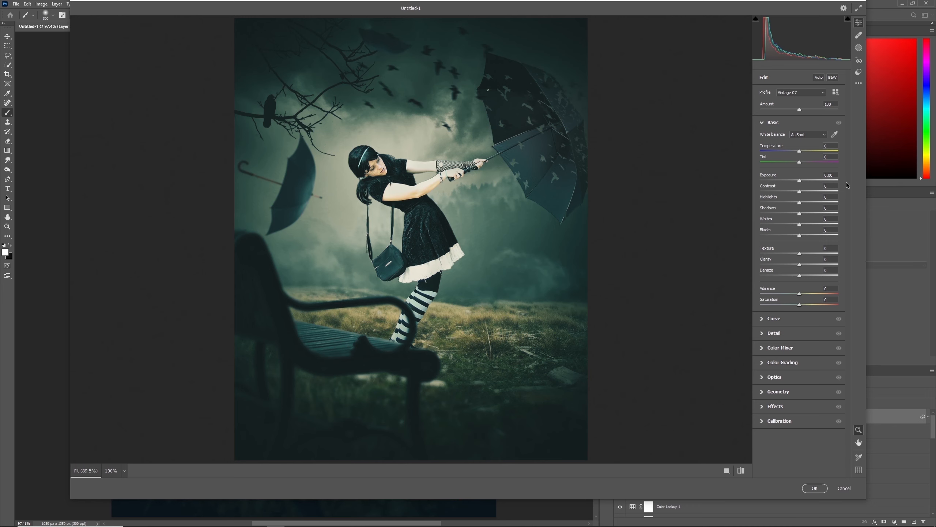
Set the basic tone to Contrast +22, Highlights -41 and Shadows +100
{"action": "left_click", "coordinate": [831, 185]}
{"action": "type", "text": "22"}
{"action": "left_click", "coordinate": [826, 197]}
{"action": "type", "text": "-41"}
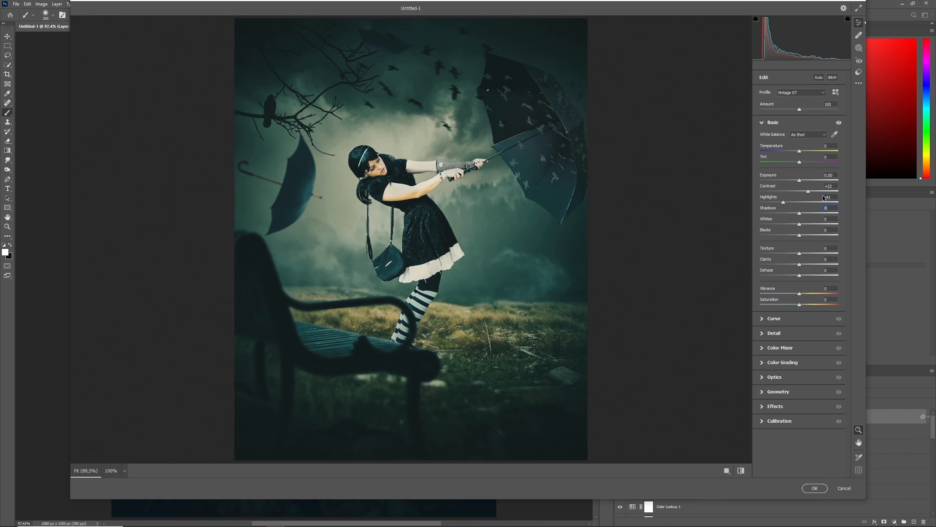
{"action": "type", "text": "100"}
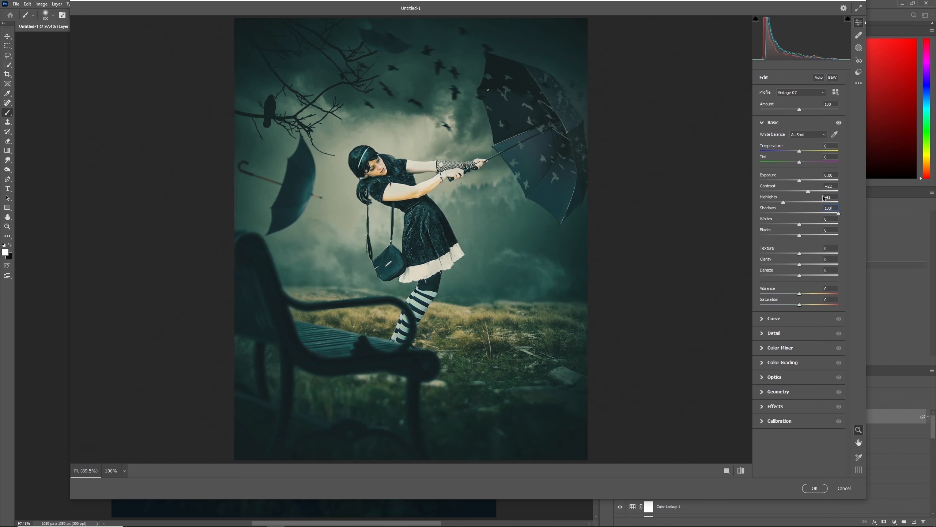
Lift the Blacks to +79 and set Texture to +44 and Clarity to +10
{"action": "key", "text": "Tab"}
{"action": "type", "text": "79"}
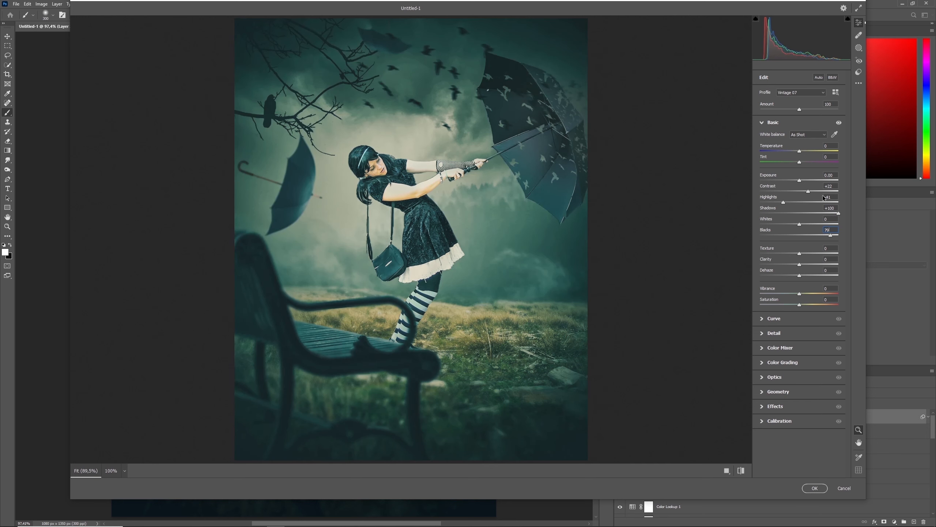
{"action": "type", "text": "44"}
{"action": "type", "text": "10"}
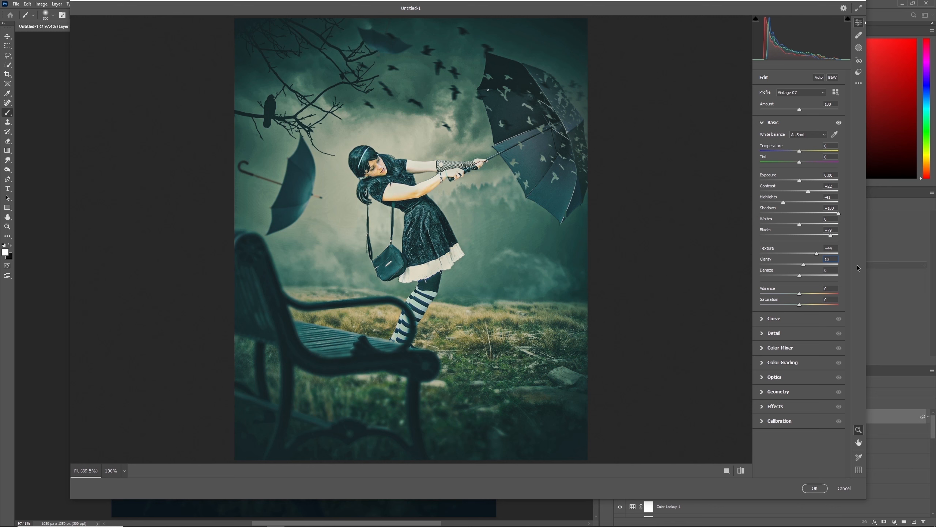
Add a point to the red channel's point curve with input 97 and output 68
{"action": "left_click", "coordinate": [762, 319]}
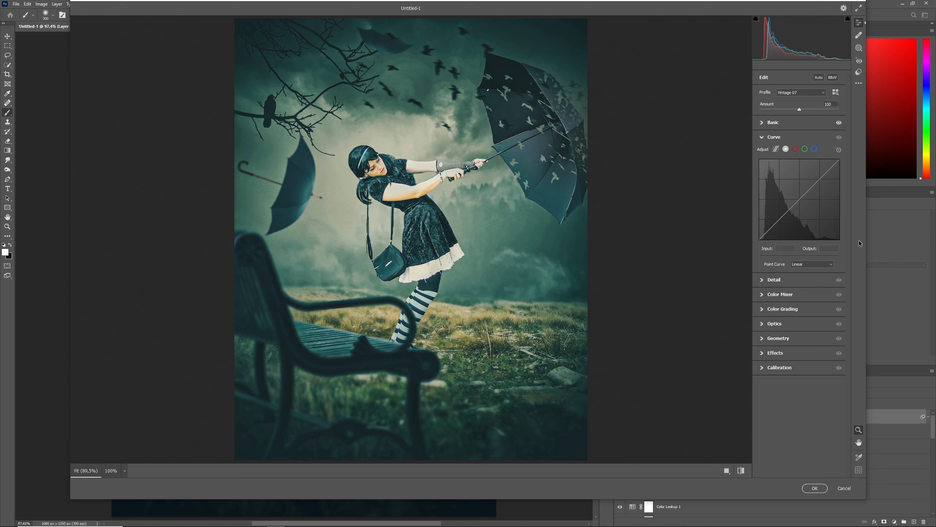
{"action": "left_click", "coordinate": [795, 148]}
{"action": "left_click_drag", "start_coordinate": [803, 196], "coordinate": [802, 204]}
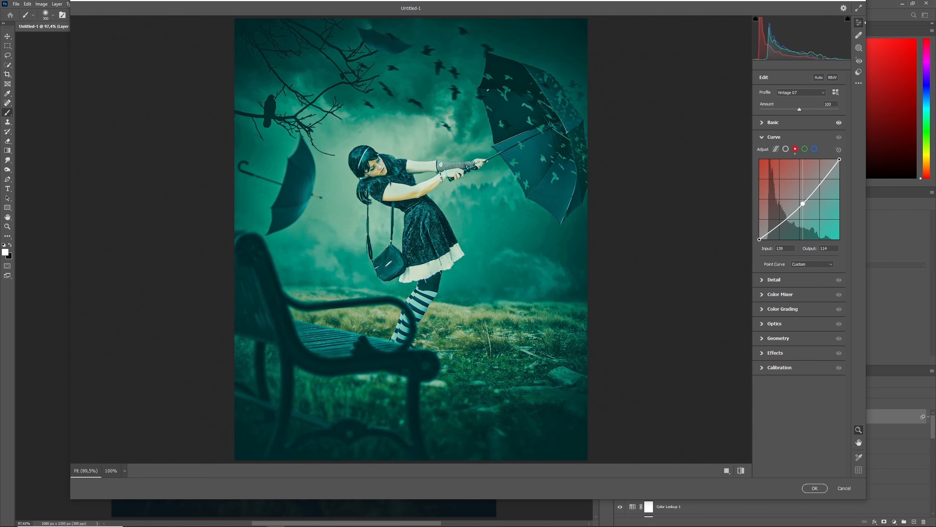
{"action": "double_click", "coordinate": [781, 248]}
{"action": "type", "text": "97"}
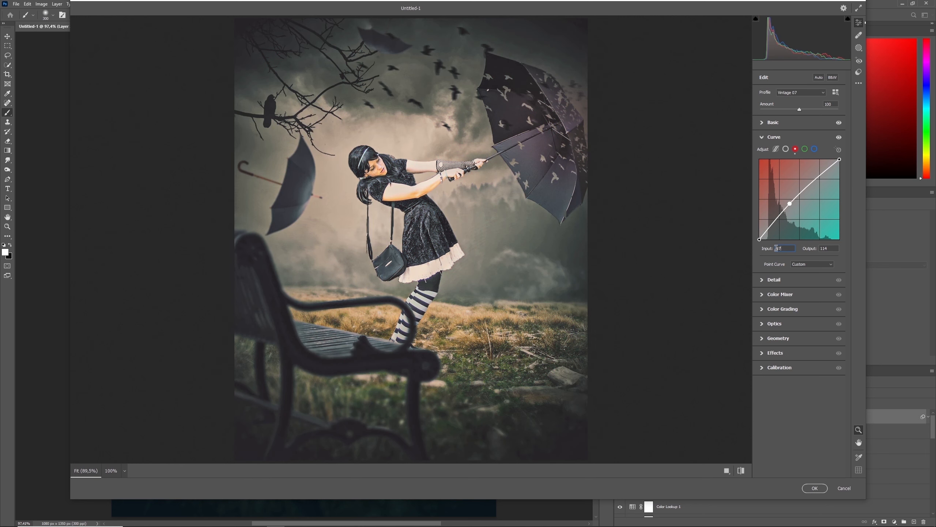
{"action": "key", "text": "Tab"}
{"action": "type", "text": "68"}
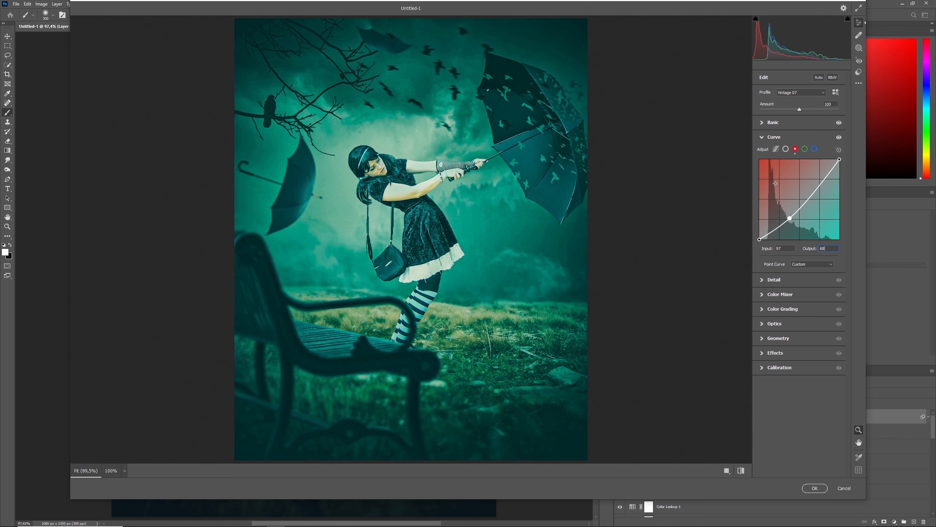
Add a point to the green channel's point curve with input 158 and output 149
{"action": "left_click", "coordinate": [805, 150]}
{"action": "left_click", "coordinate": [798, 202]}
{"action": "left_click_drag", "start_coordinate": [789, 248], "coordinate": [771, 249]}
{"action": "type", "text": "1"}
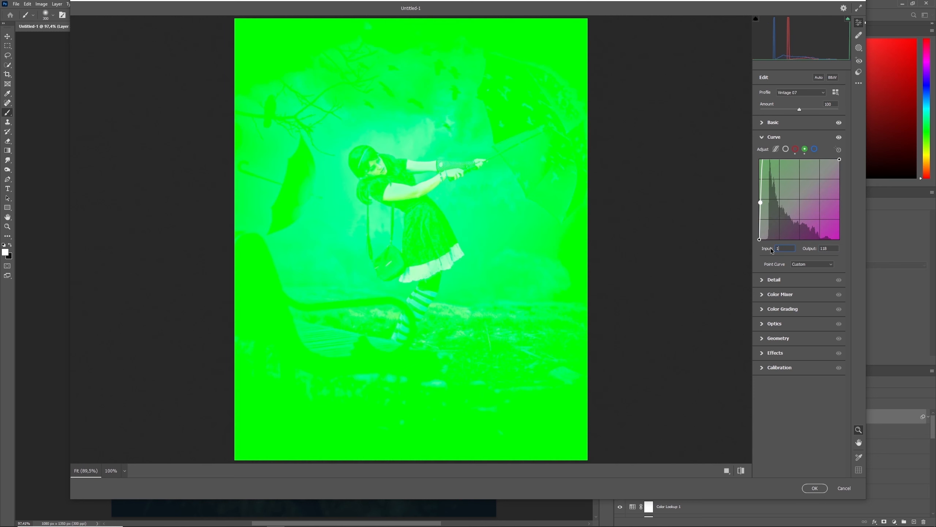
{"action": "type", "text": "58"}
{"action": "key", "text": "Tab"}
{"action": "type", "text": "149"}
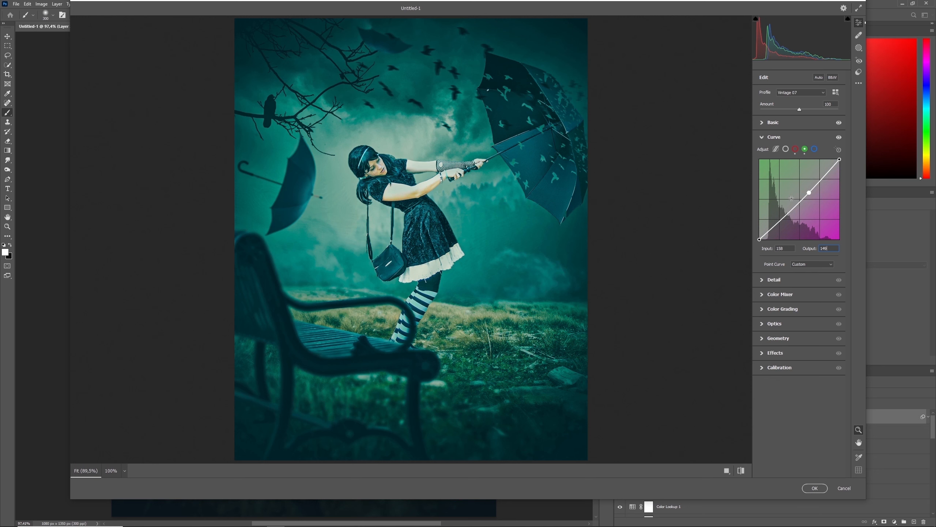
Add a point to the blue channel's point curve with input 137 and output 119
{"action": "left_click", "coordinate": [814, 149]}
{"action": "left_click", "coordinate": [801, 206]}
{"action": "left_click_drag", "start_coordinate": [783, 249], "coordinate": [770, 253]}
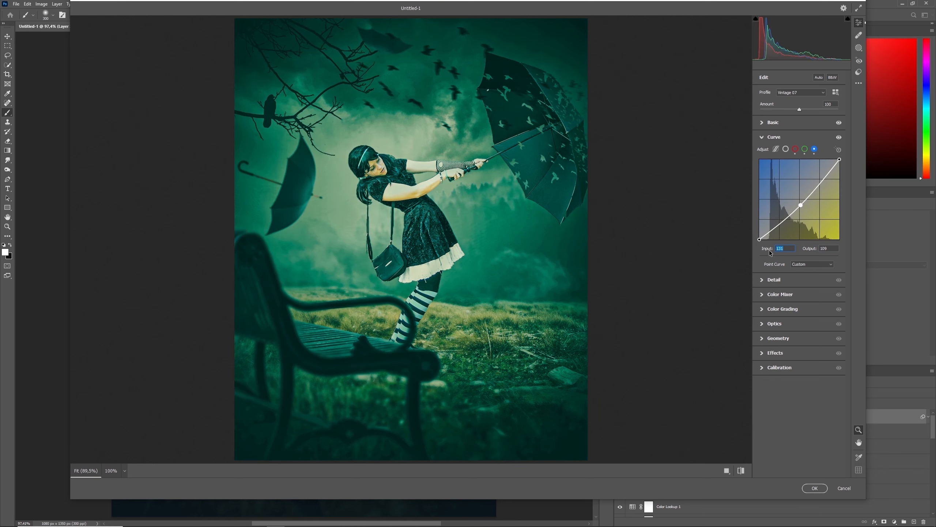
{"action": "type", "text": "137"}
{"action": "key", "text": "Tab"}
{"action": "type", "text": "119"}
Set Sharpening to 58, Noise Reduction to 37 and Color Noise Reduction to 100
{"action": "left_click", "coordinate": [775, 279]}
{"action": "left_click", "coordinate": [812, 165]}
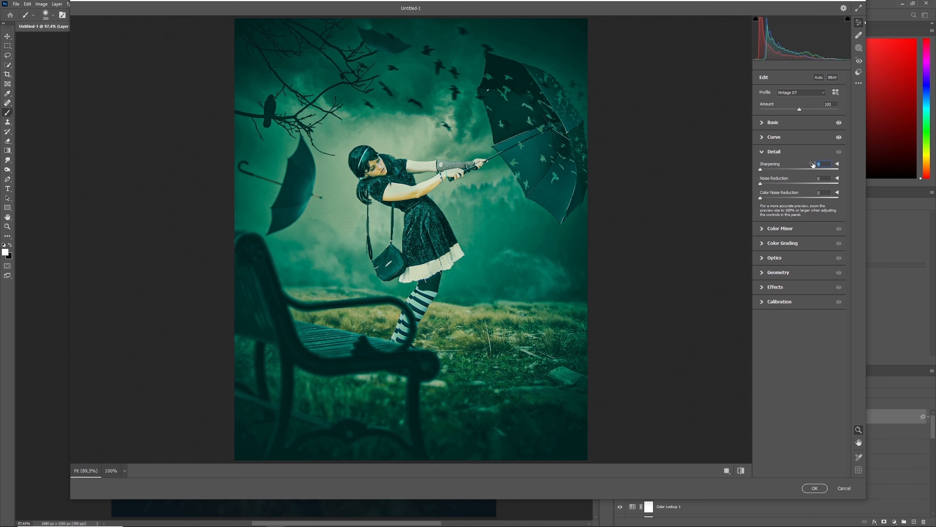
{"action": "type", "text": "58"}
{"action": "left_click", "coordinate": [815, 179]}
{"action": "key", "text": "Tab"}
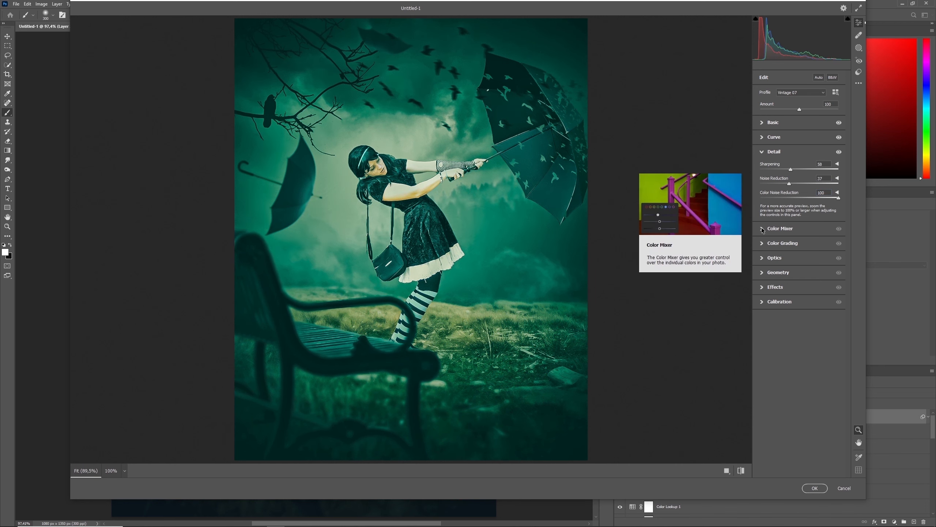
Switch the Color Mixer to HSL and set the luminance of Greens to +100 and Blues to -13
{"action": "left_click", "coordinate": [822, 225]}
{"action": "left_click", "coordinate": [825, 178]}
{"action": "left_click", "coordinate": [800, 181]}
{"action": "key", "text": "Return"}
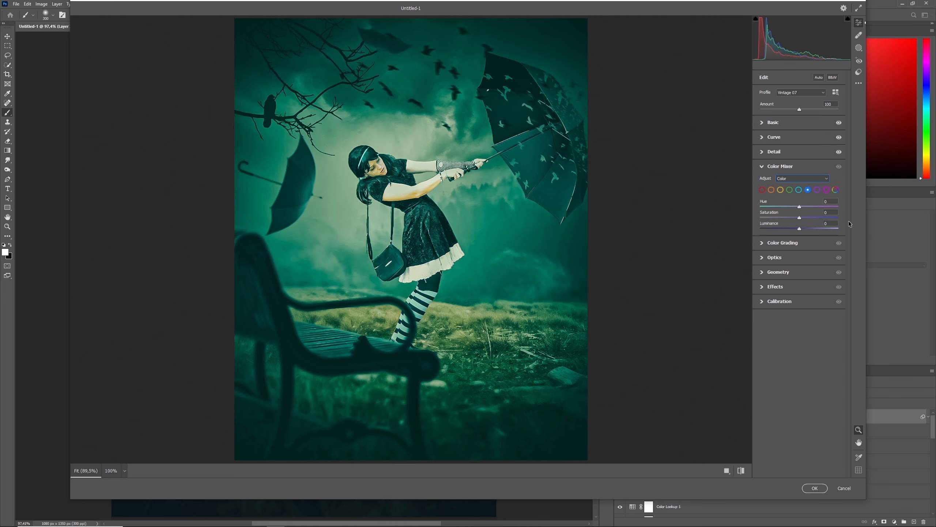
{"action": "left_click", "coordinate": [786, 179]}
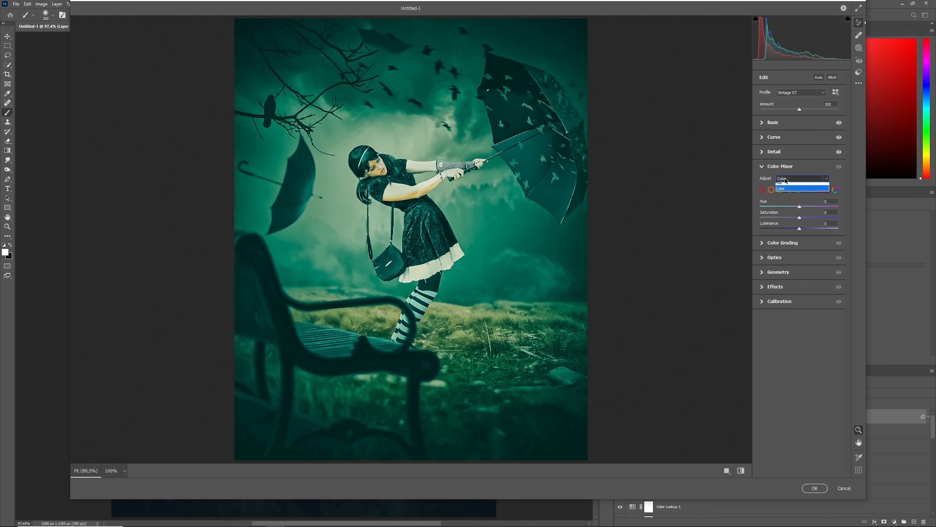
{"action": "left_click", "coordinate": [782, 186]}
{"action": "left_click", "coordinate": [808, 189]}
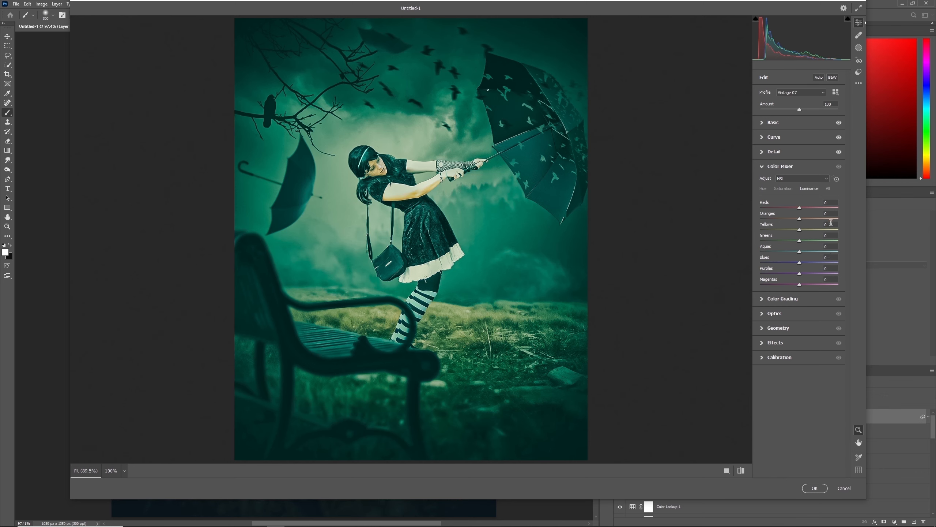
{"action": "left_click", "coordinate": [831, 235]}
{"action": "type", "text": "100"}
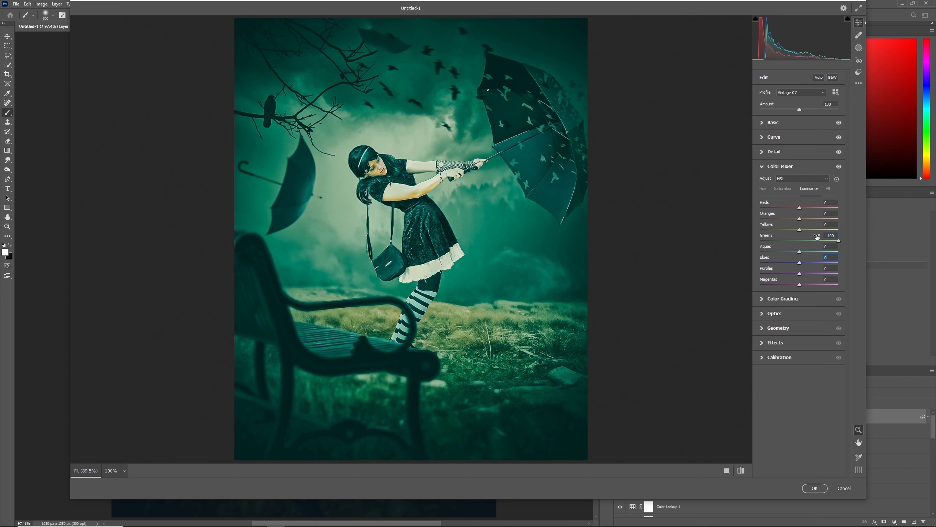
{"action": "type", "text": "-13"}
Set the Greens hue to -100, switch the Color Mixer back to Color mode and check the green and blue settings
{"action": "left_click", "coordinate": [762, 188]}
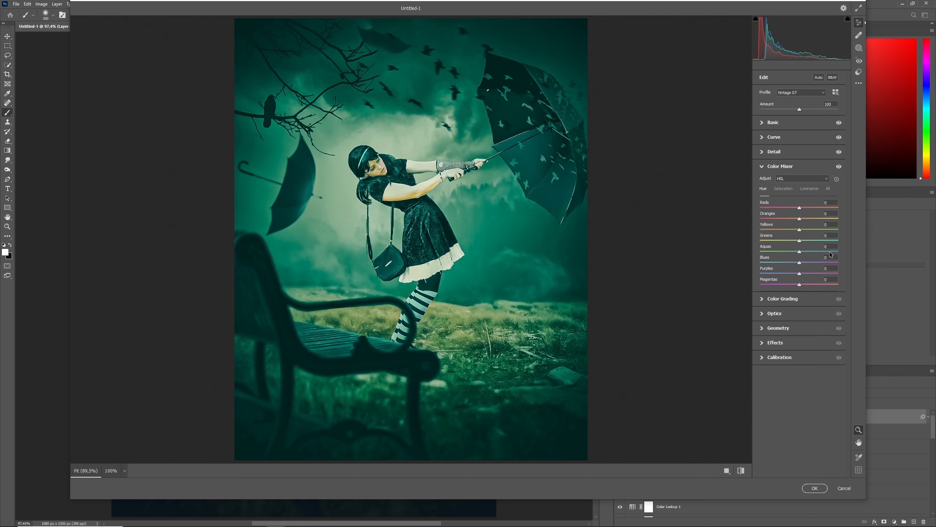
{"action": "left_click_drag", "start_coordinate": [800, 240], "coordinate": [742, 244]}
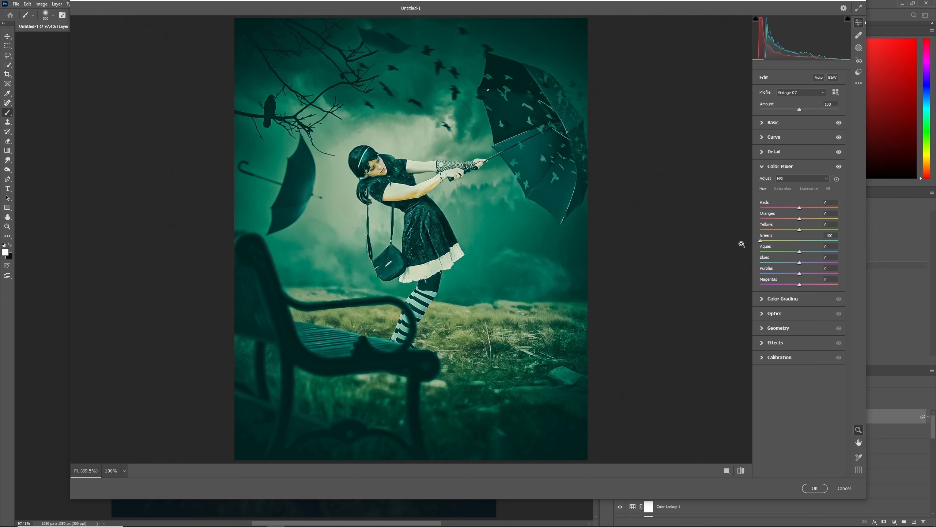
{"action": "left_click", "coordinate": [802, 178]}
{"action": "left_click", "coordinate": [788, 187]}
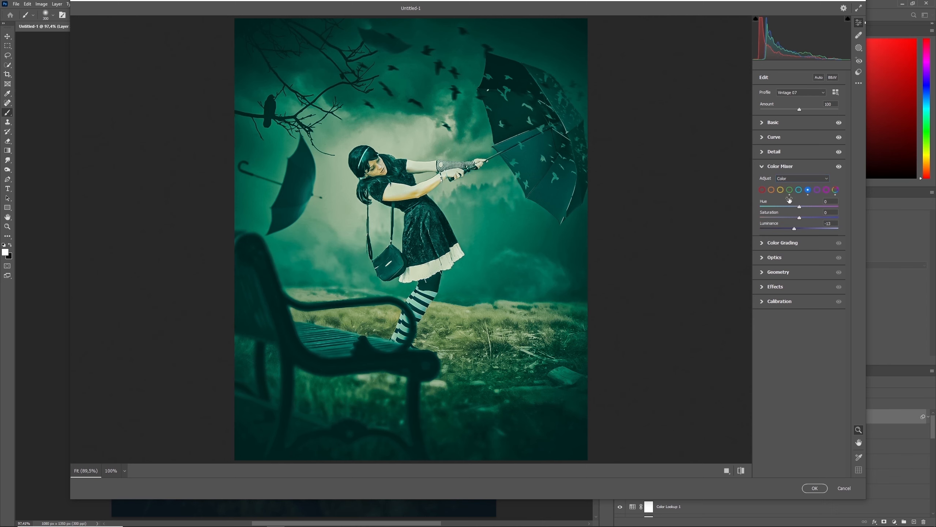
{"action": "left_click", "coordinate": [789, 190]}
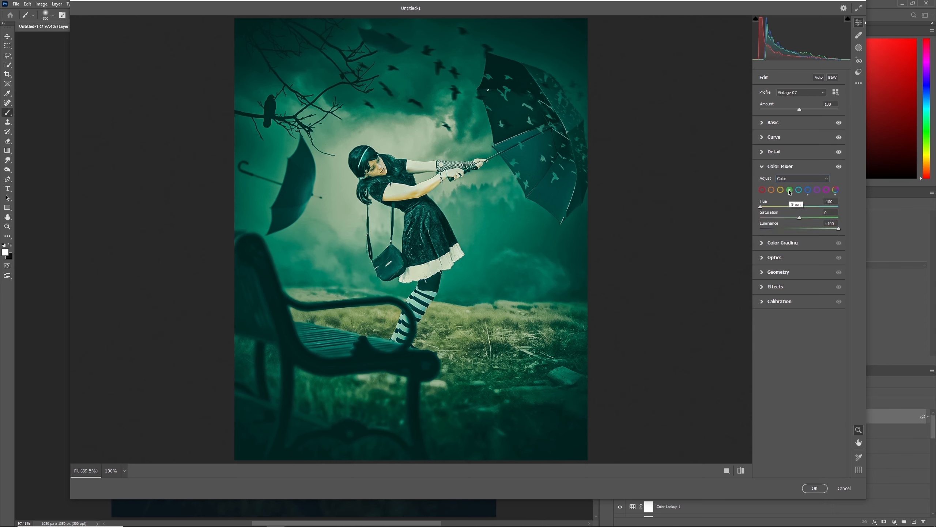
{"action": "left_click", "coordinate": [808, 191]}
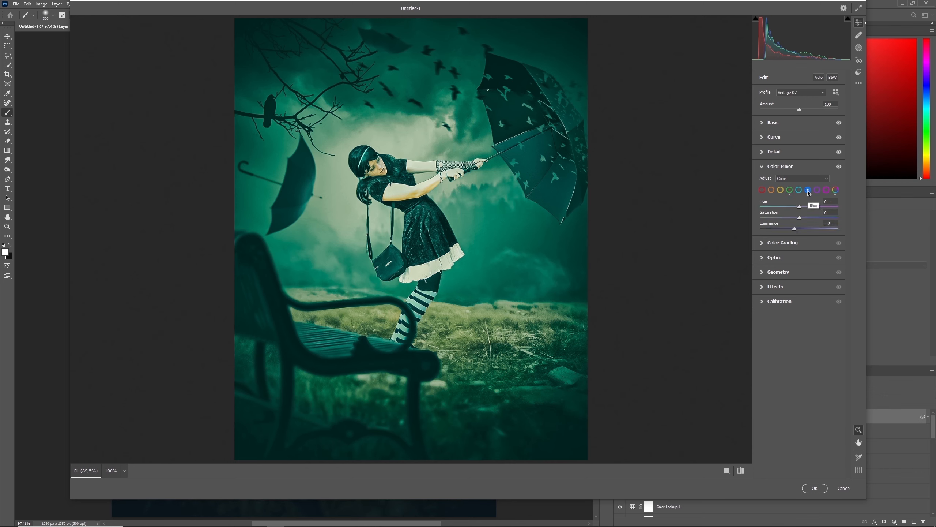
Color grade the shadows with hue 297 and saturation 52
{"action": "left_click", "coordinate": [773, 244]}
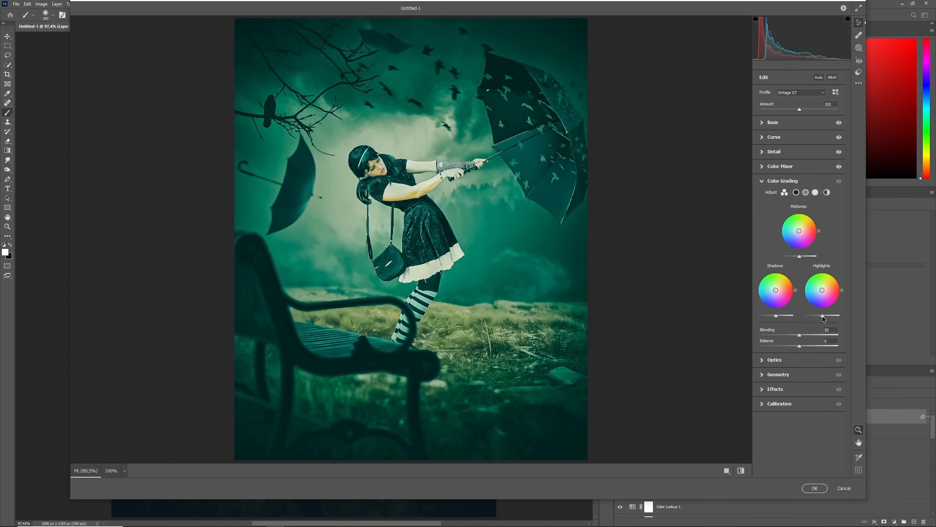
{"action": "left_click", "coordinate": [795, 192]}
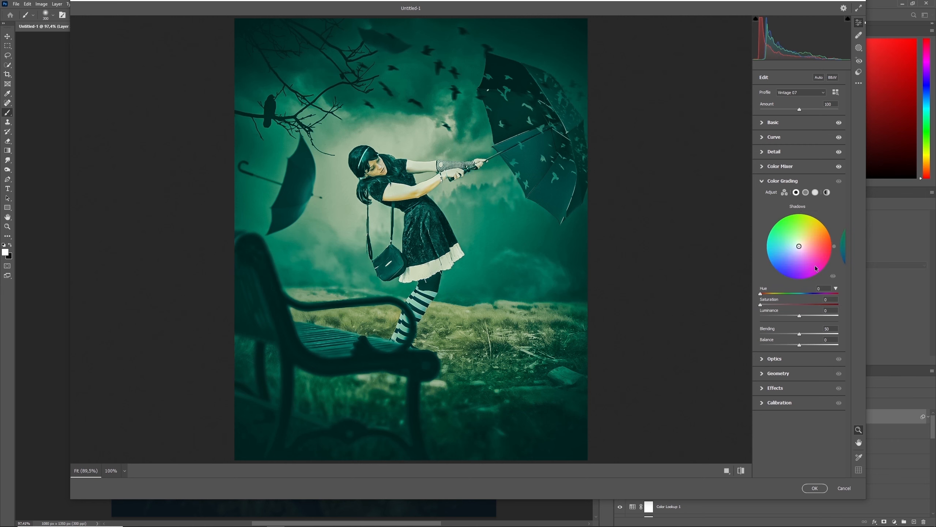
{"action": "left_click", "coordinate": [814, 291]}
{"action": "type", "text": "297"}
{"action": "key", "text": "Tab"}
{"action": "type", "text": "52"}
{"action": "key", "text": "Tab"}
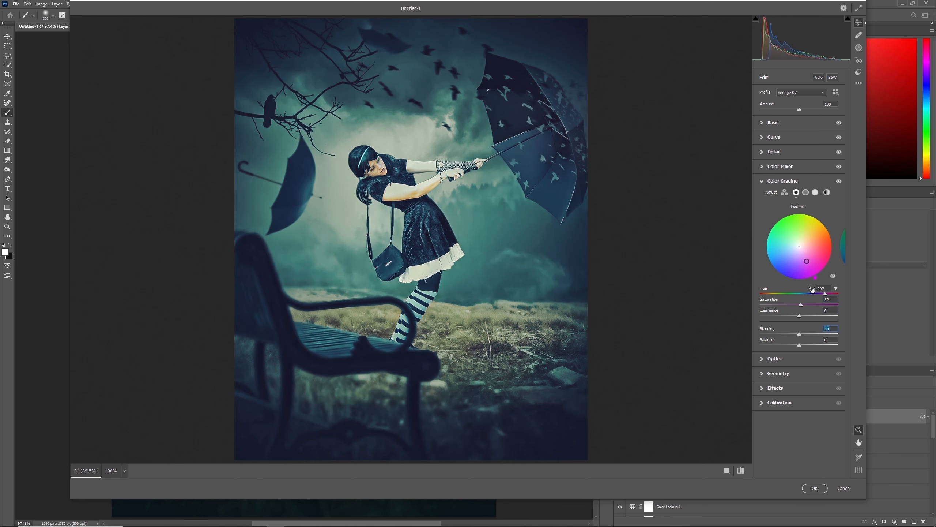
Color grade the midtones with hue 29, saturation 69 and luminance -52
{"action": "left_click", "coordinate": [806, 192]}
{"action": "type", "text": "69"}
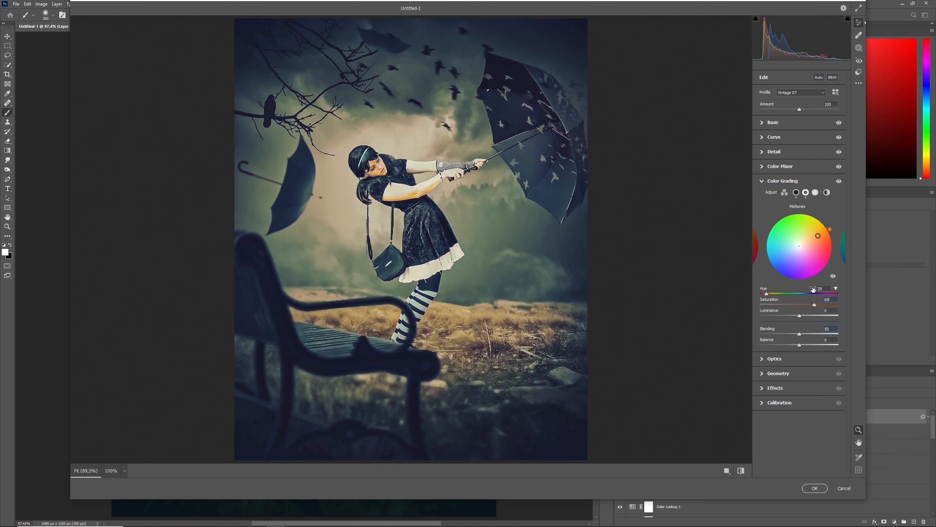
{"action": "type", "text": "-52"}
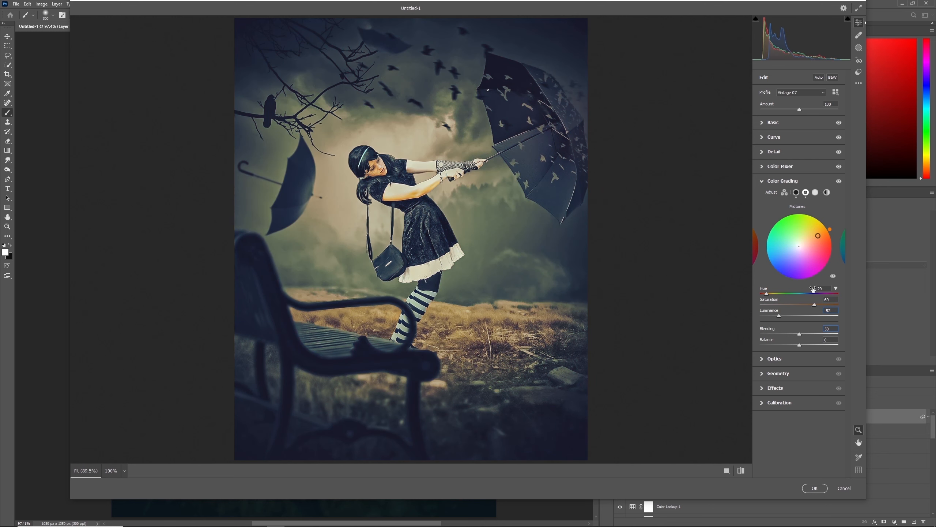
Color grade the highlights and apply the Camera Raw Filter to Layer 2
{"action": "left_click", "coordinate": [843, 246]}
{"action": "left_click", "coordinate": [827, 192]}
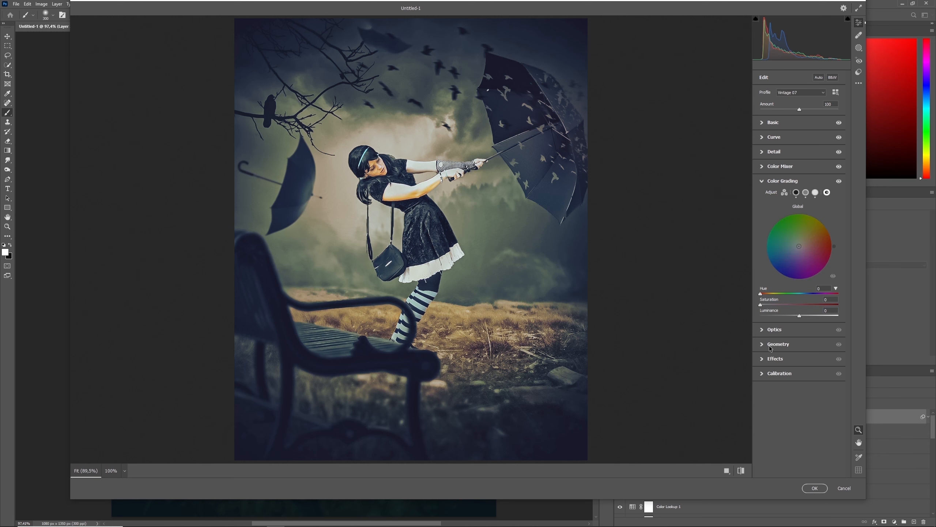
{"action": "left_click", "coordinate": [814, 487]}
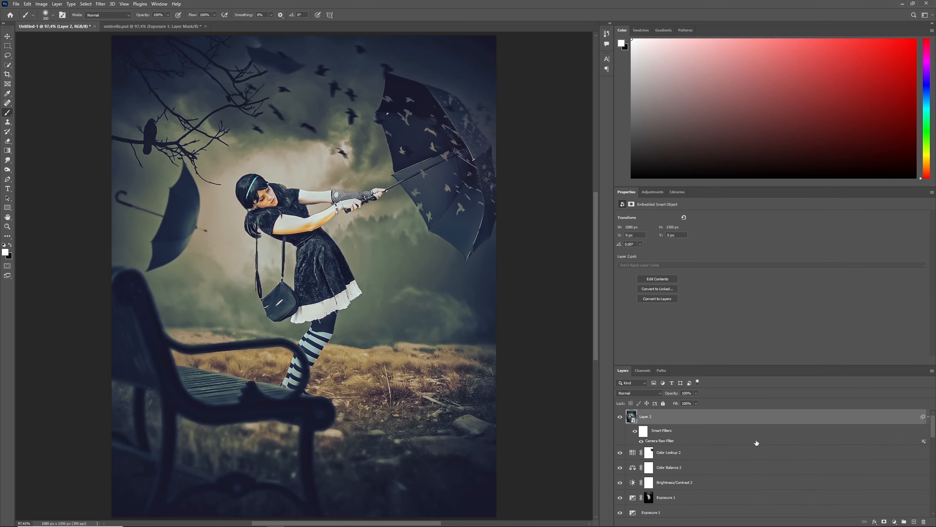
Sharpen Layer 2 with the Custom filter's 5 and -1 kernel and set the filter's blending opacity to 50%
{"action": "left_click", "coordinate": [100, 3]}
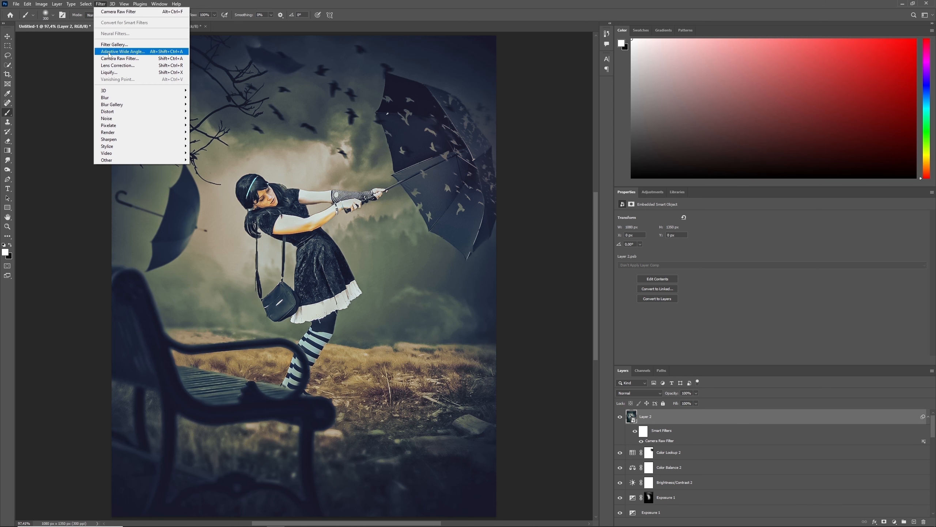
{"action": "left_click", "coordinate": [204, 160]}
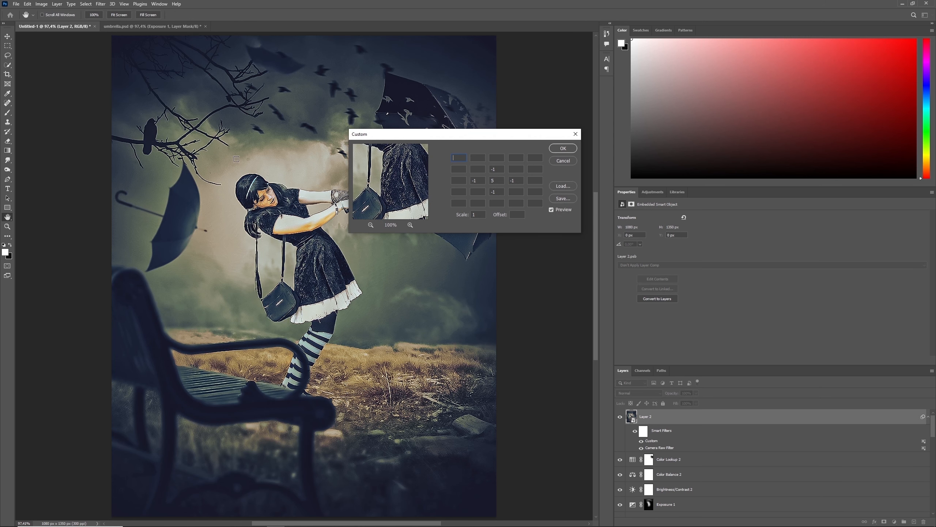
{"action": "left_click", "coordinate": [566, 149]}
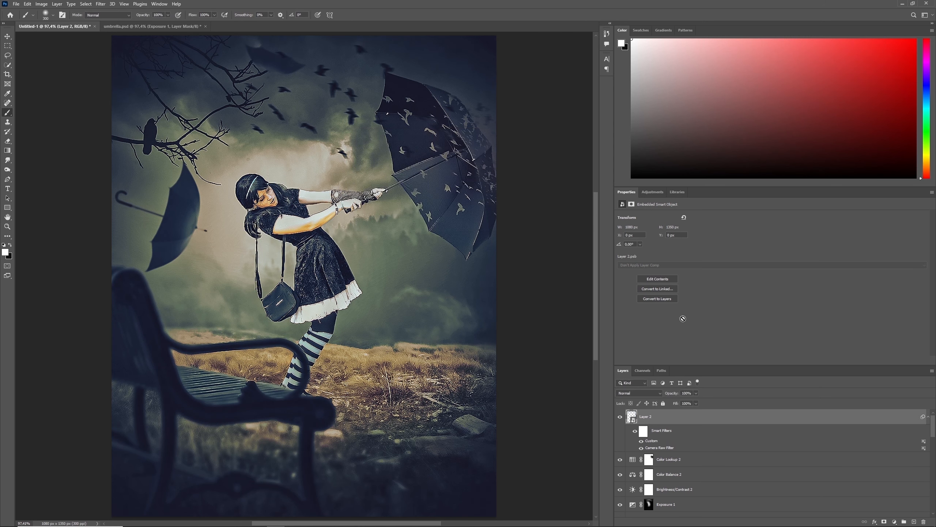
{"action": "double_click", "coordinate": [924, 441]}
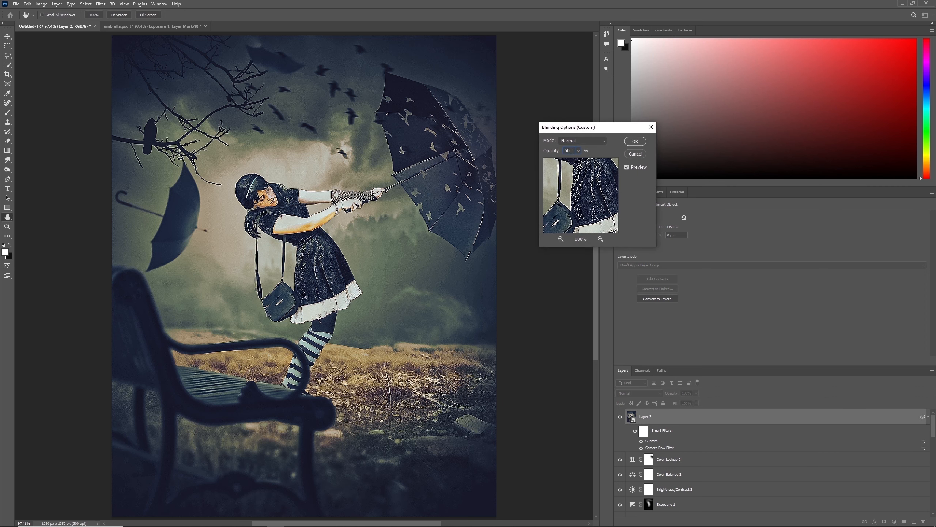
{"action": "key", "text": "Return"}
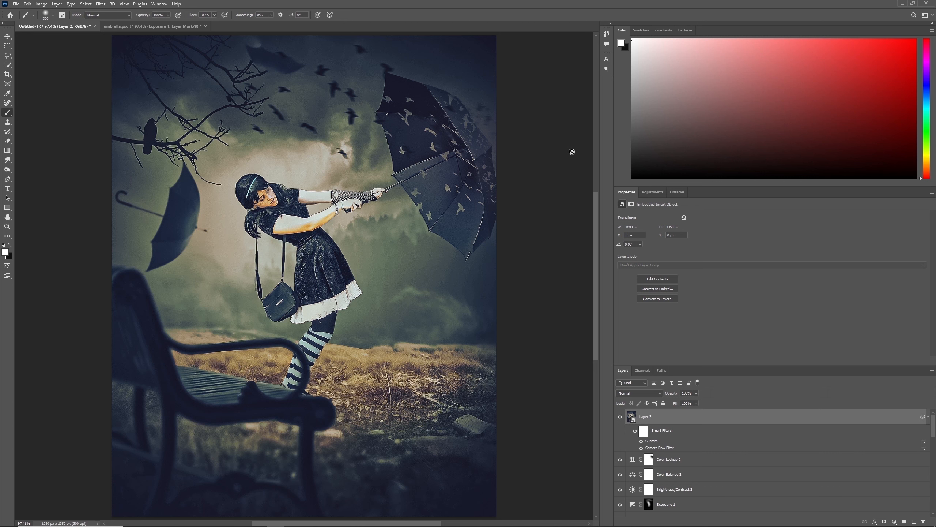
Add a Selective Color adjustment above Layer 2, set Black to -100 for the Yellows, and compare the image with and without it
{"action": "left_click", "coordinate": [893, 521]}
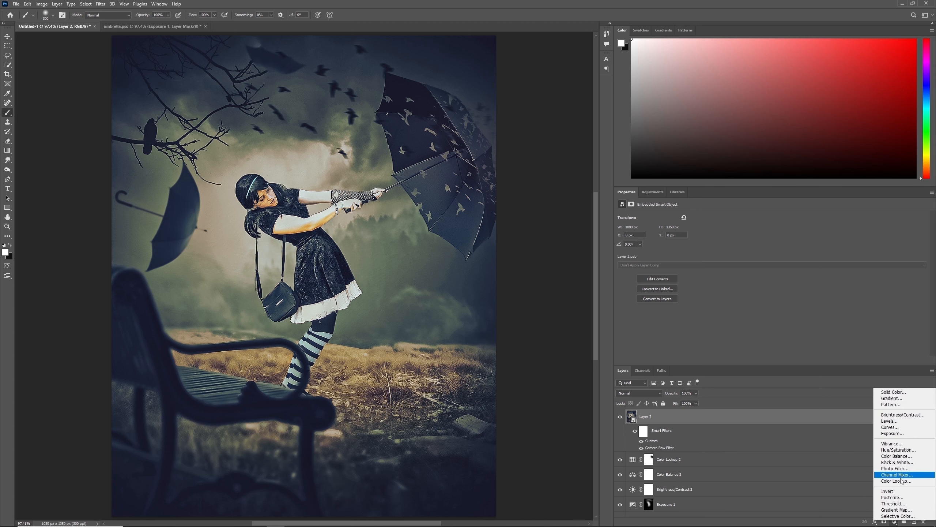
{"action": "left_click", "coordinate": [898, 516]}
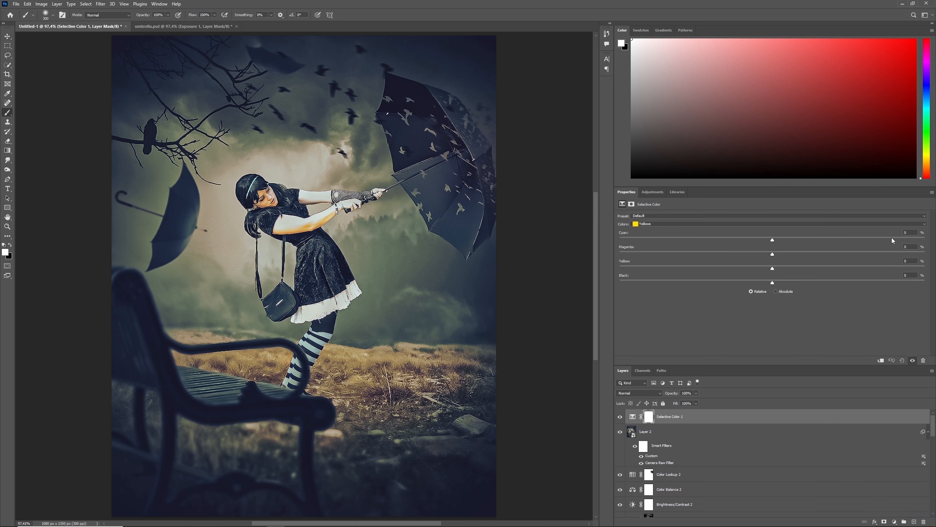
{"action": "left_click", "coordinate": [914, 223]}
{"action": "left_click", "coordinate": [909, 236]}
{"action": "left_click_drag", "start_coordinate": [772, 282], "coordinate": [611, 284]}
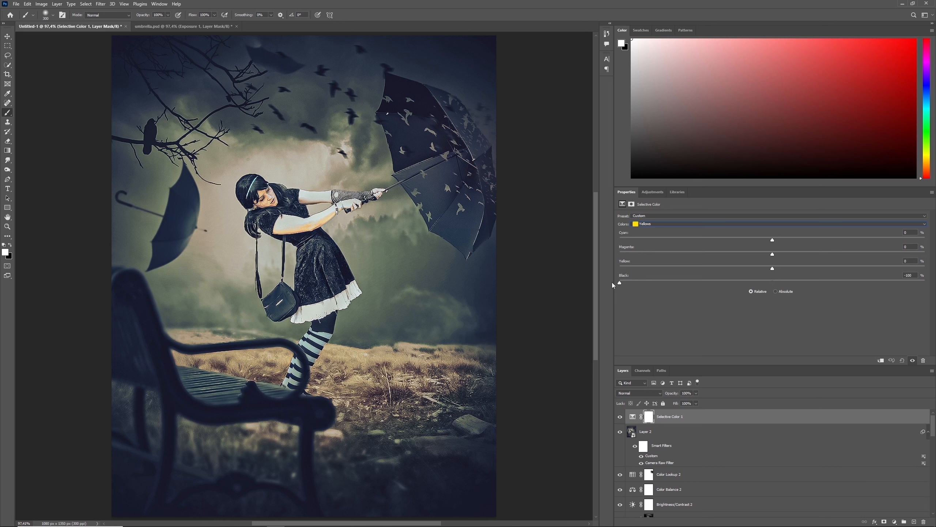
{"action": "left_click", "coordinate": [620, 417]}
{"action": "left_click", "coordinate": [621, 417]}
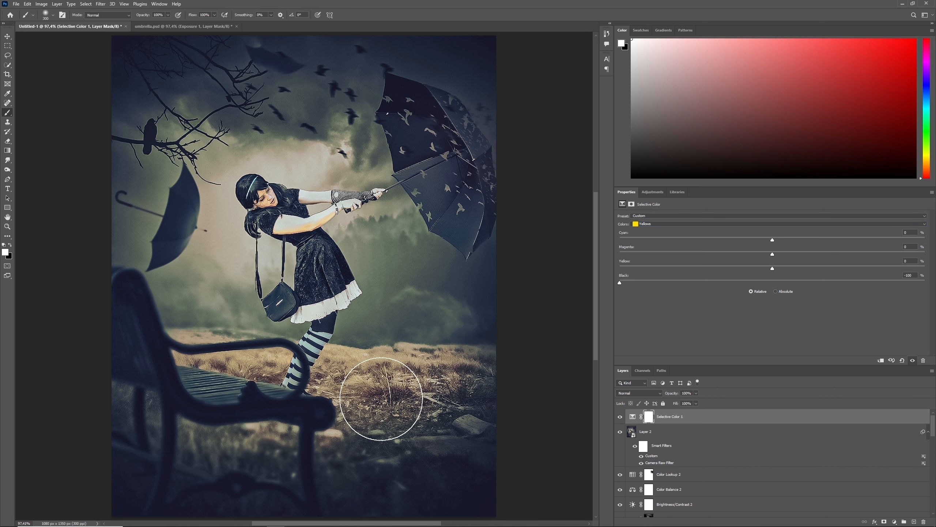
Paint black on the Selective Color layer mask over the grass beside the woman to hide the adjustment there
{"action": "left_click", "coordinate": [649, 418]}
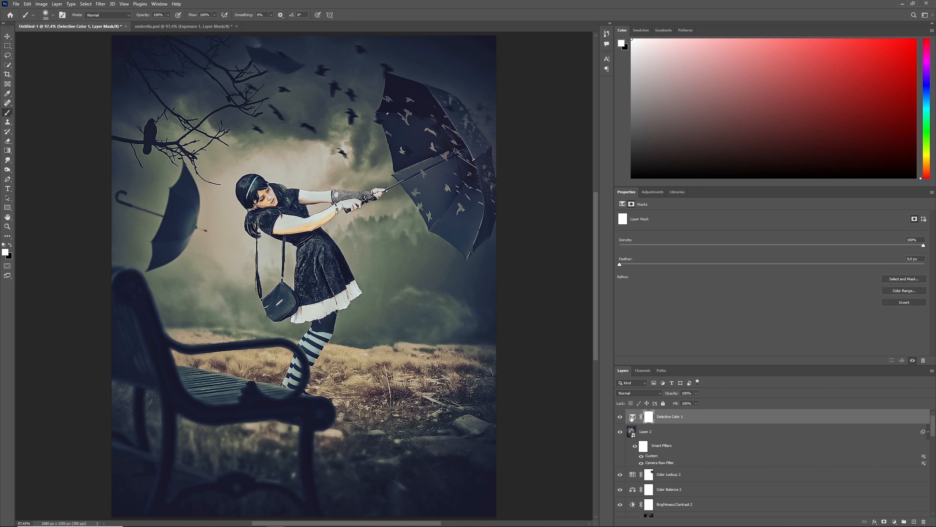
{"action": "key", "text": "x"}
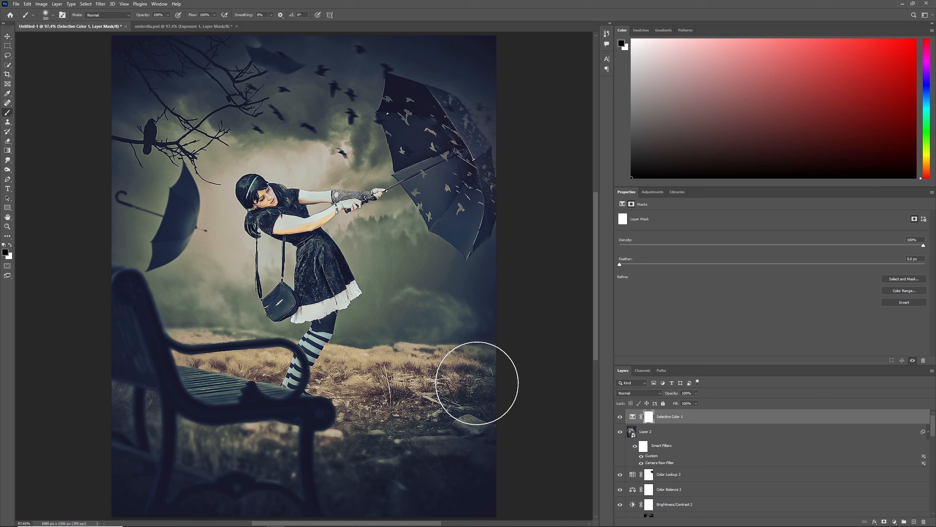
{"action": "mouse_move", "coordinate": [477, 383]}
{"action": "left_mouse_down"}
{"action": "mouse_move", "coordinate": [444, 392]}
{"action": "mouse_move", "coordinate": [458, 433]}
{"action": "mouse_move", "coordinate": [508, 407]}
{"action": "left_mouse_up"}
{"action": "key", "text": "x"}
Reduce the brush size and paint black on the Selective Color mask over the woman's face and upper body
{"action": "key", "text": "bracketleft"}
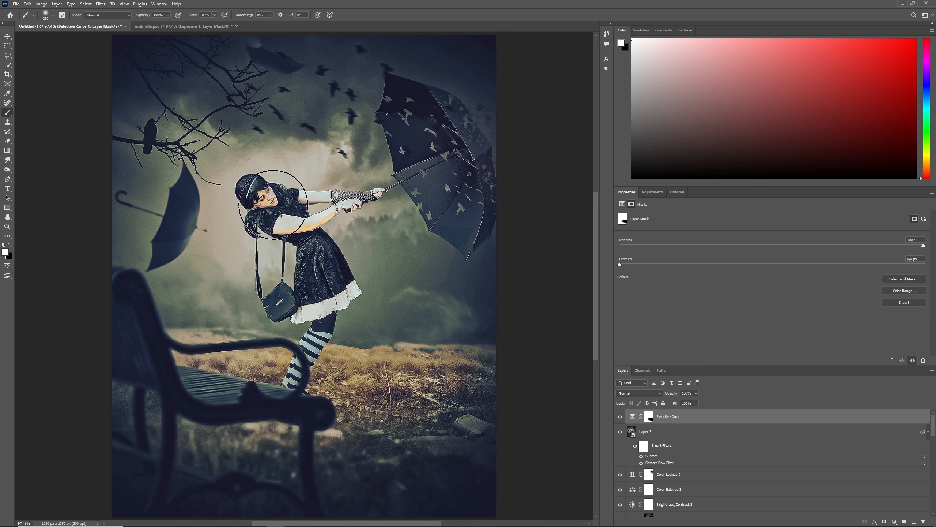
{"action": "key", "text": "bracketleft"}
{"action": "key", "text": "bracketleft"}
{"action": "key", "text": "bracketleft"}
{"action": "key", "text": "x"}
{"action": "mouse_move", "coordinate": [259, 196]}
{"action": "left_mouse_down"}
{"action": "mouse_move", "coordinate": [308, 219]}
{"action": "mouse_move", "coordinate": [317, 370]}
{"action": "mouse_move", "coordinate": [265, 192]}
{"action": "left_mouse_up"}
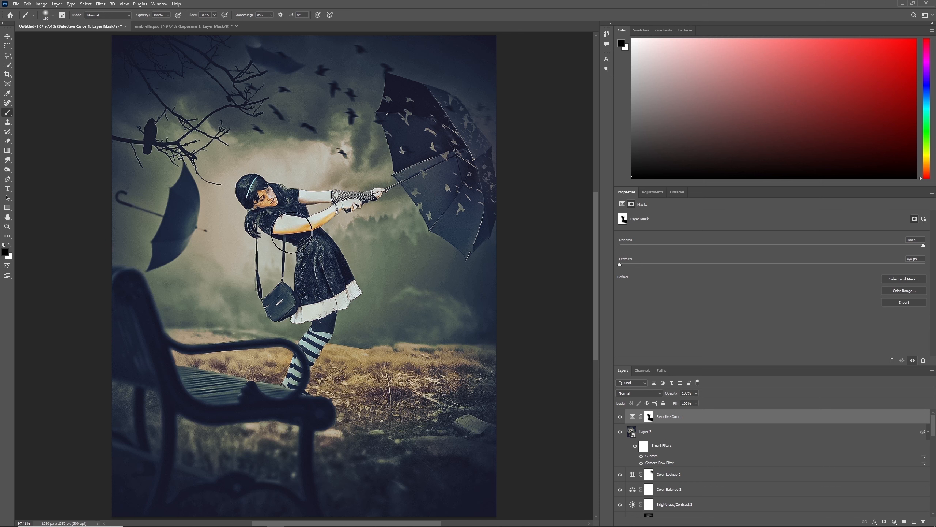
Refine the Selective Color mask around the woman's legs and the nearby grass with white and black strokes
{"action": "key", "text": "x"}
{"action": "left_click_drag", "start_coordinate": [325, 361], "coordinate": [308, 387]}
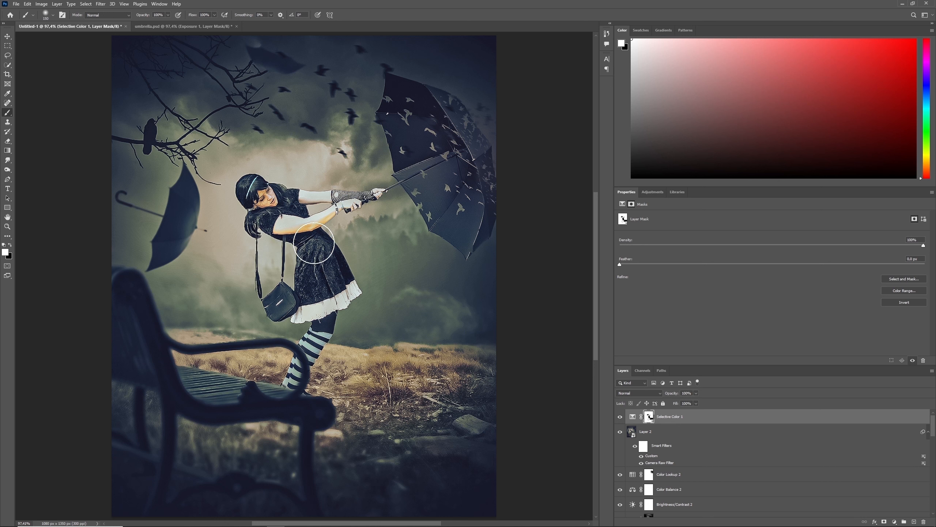
{"action": "key", "text": "x"}
{"action": "left_click_drag", "start_coordinate": [331, 339], "coordinate": [313, 345]}
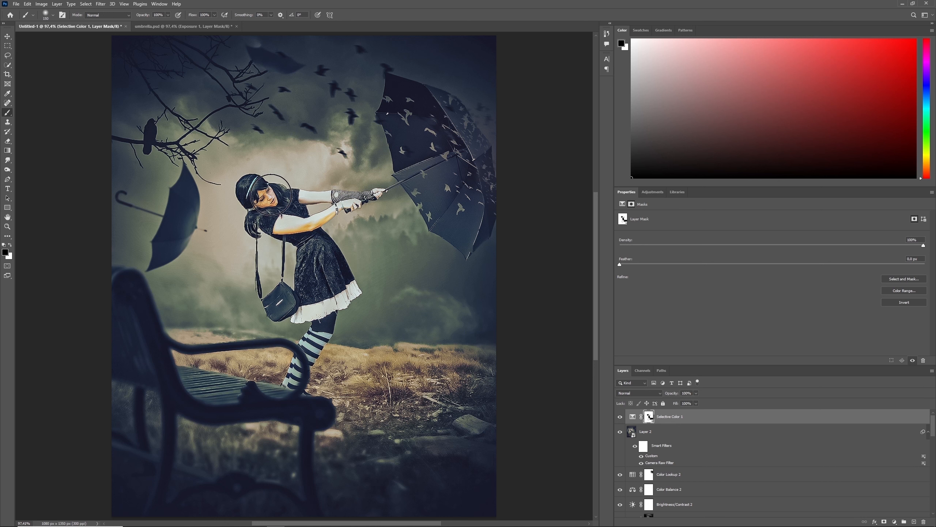
Set the brush opacity to 45% and blend the Selective Color mask over the woman's face with black and white dabs
{"action": "left_click_drag", "start_coordinate": [167, 14], "coordinate": [150, 24]}
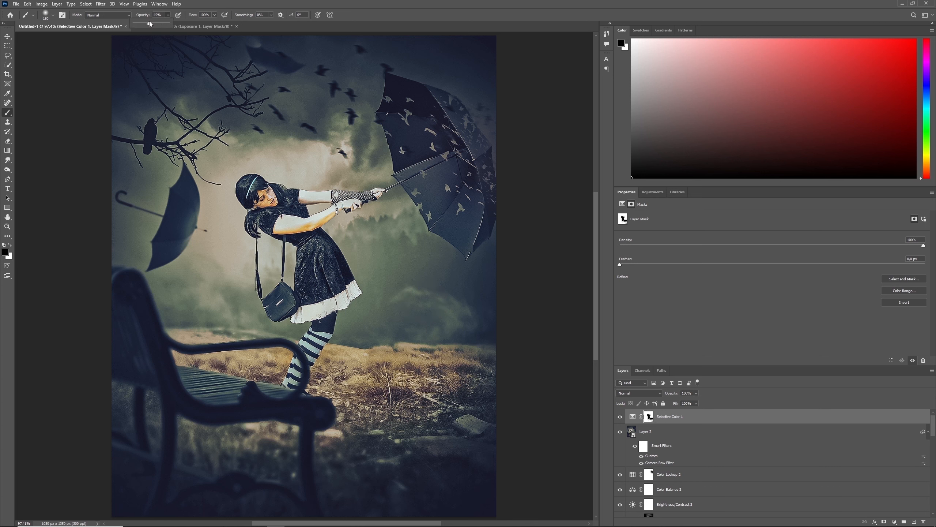
{"action": "key", "text": "x"}
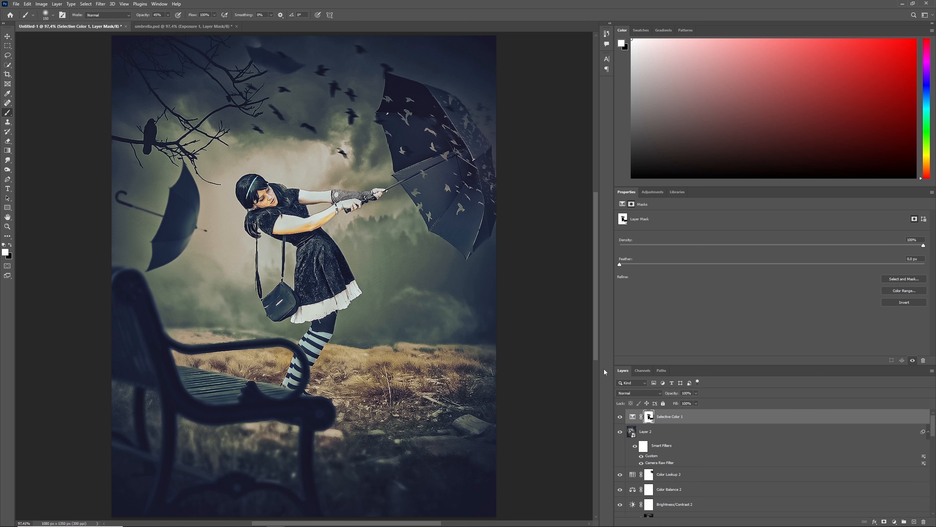
{"action": "key", "text": "x"}
{"action": "left_click", "coordinate": [264, 204]}
{"action": "key", "text": "x"}
{"action": "left_click", "coordinate": [260, 207]}
{"action": "key", "text": "x"}
{"action": "left_click", "coordinate": [268, 204]}
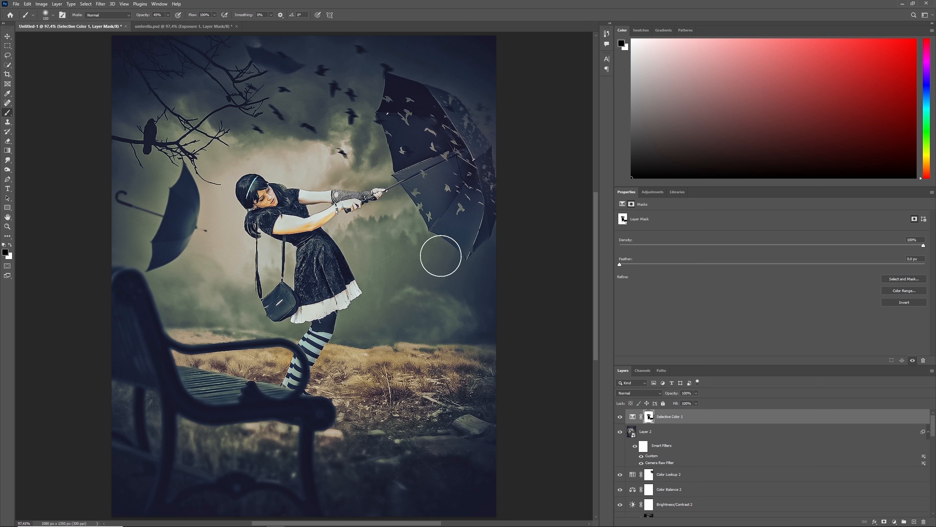